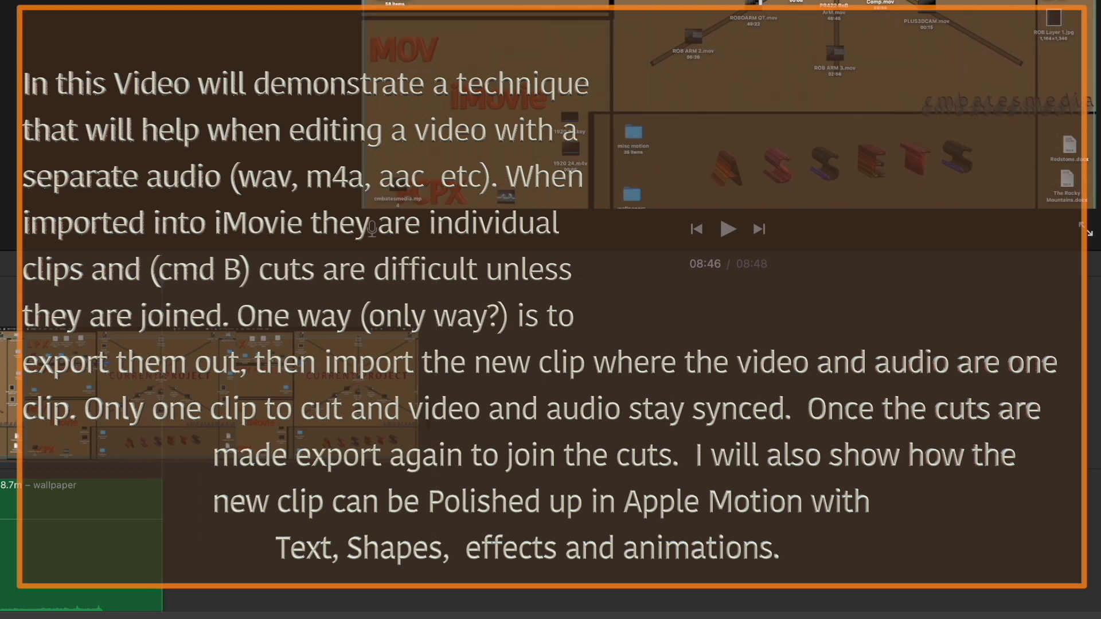
key(super+minus)
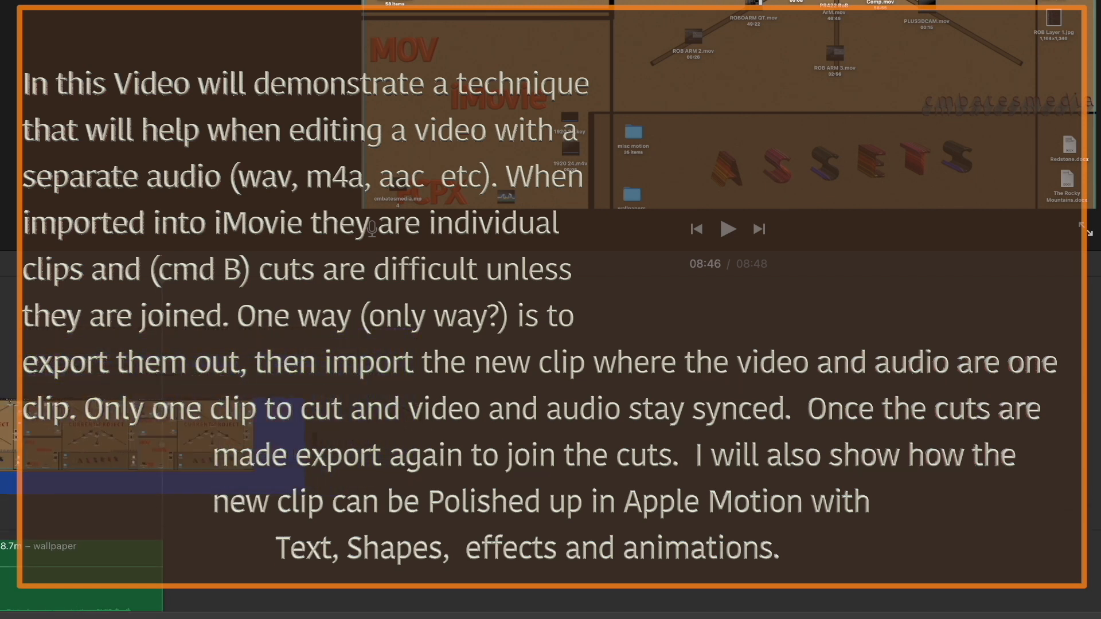
key(super+plus)
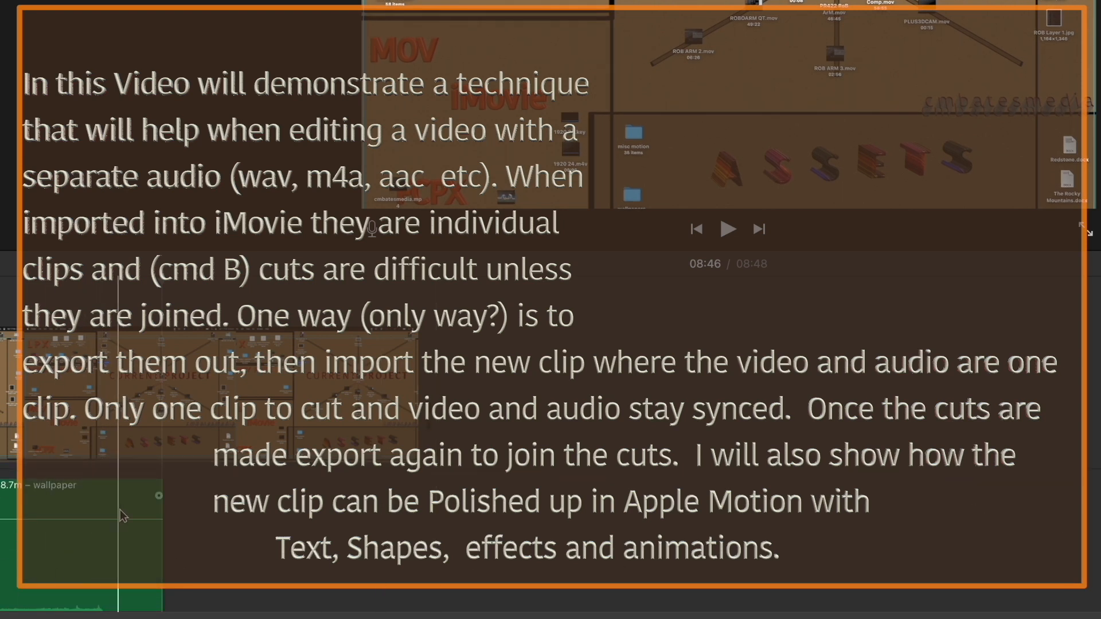
mouse_move(119, 520)
mouse_down()
mouse_move(119, 540)
mouse_move(117, 524)
mouse_up()
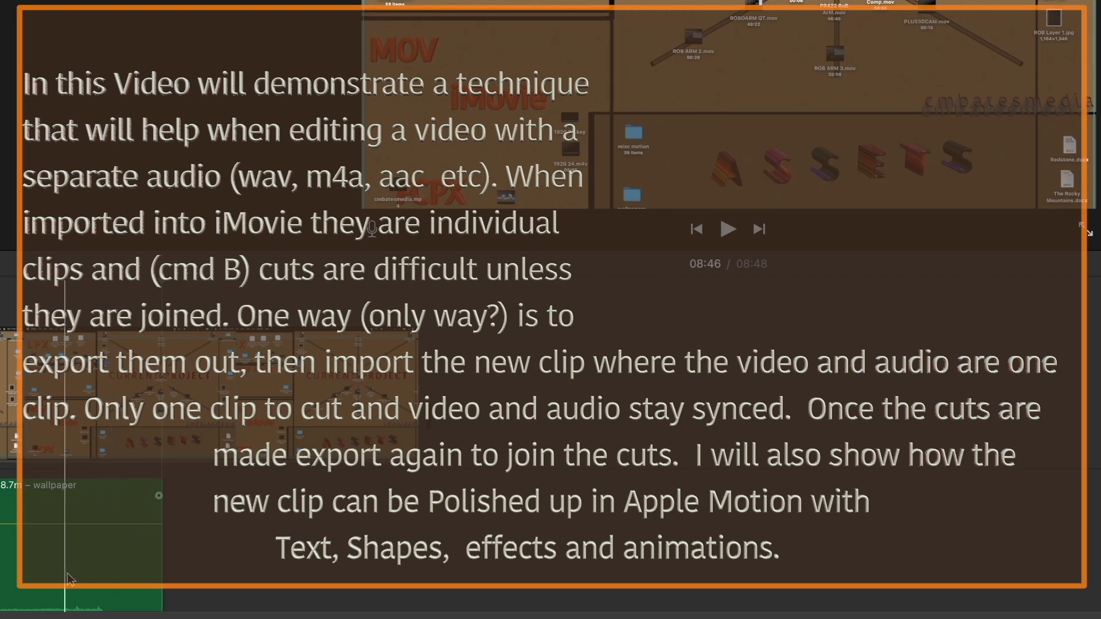
scroll(91, 562, down, 3)
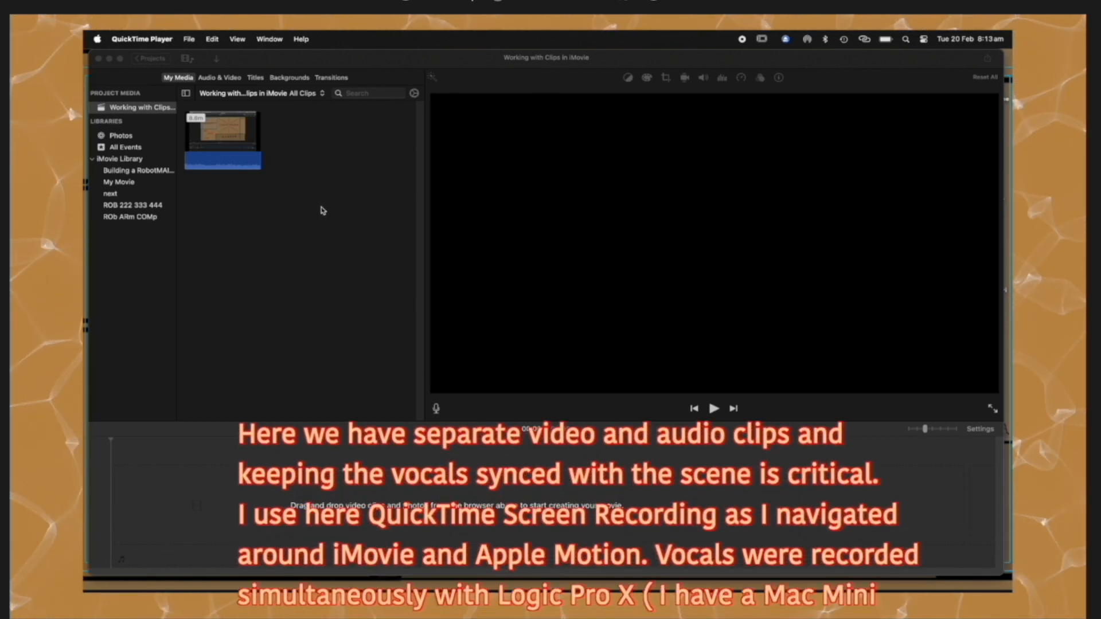
Switch to iMovie and turn the Waveforms view option off and back on
click(391, 65)
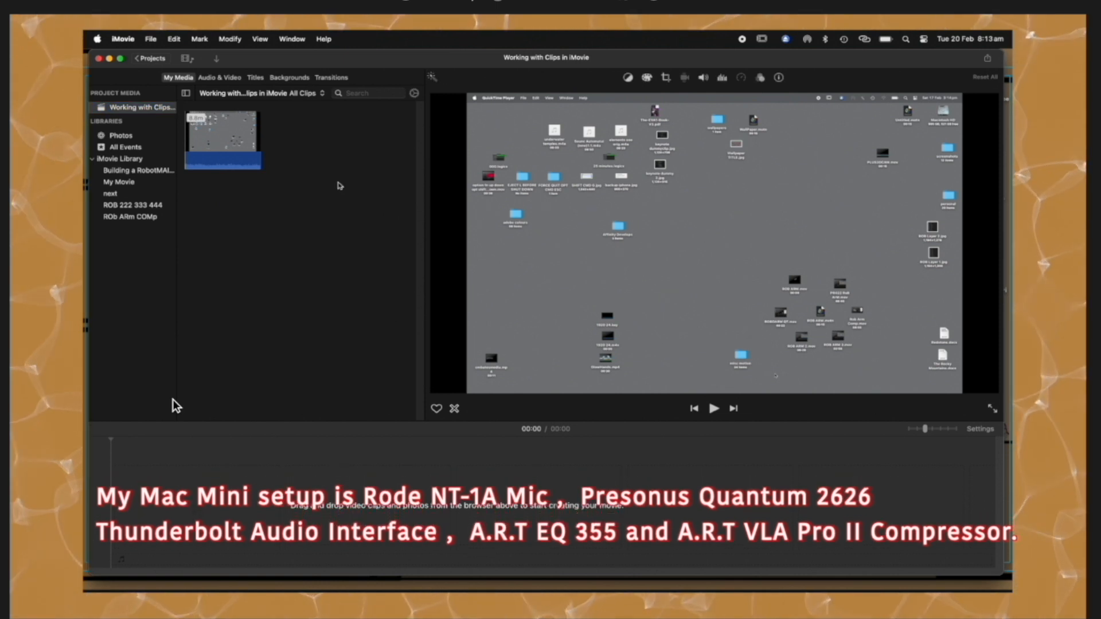
click(260, 39)
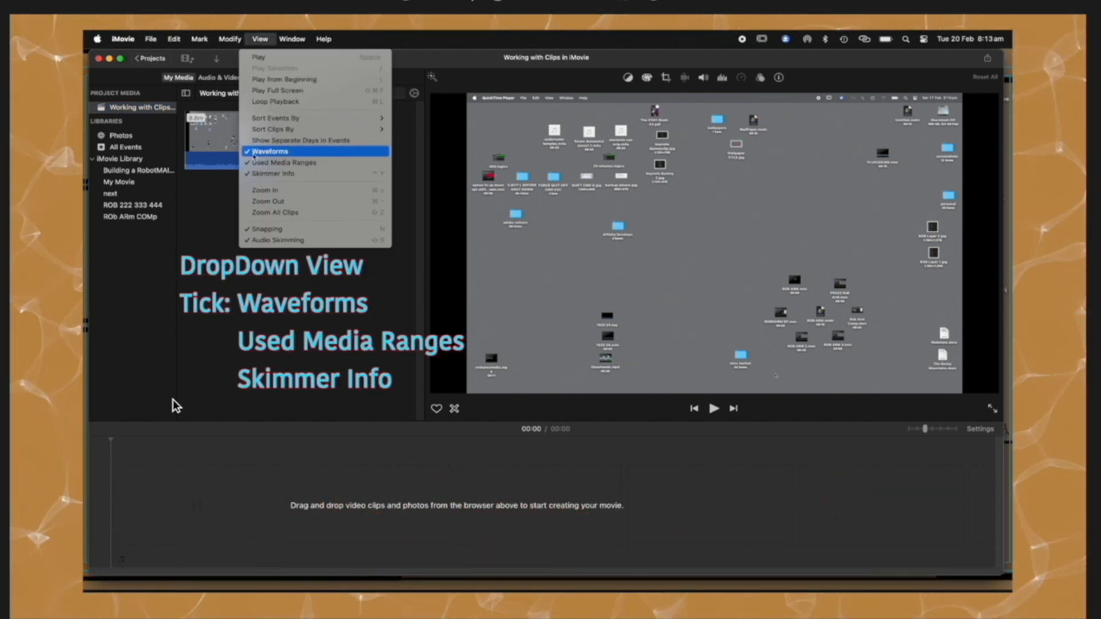
click(261, 152)
click(260, 39)
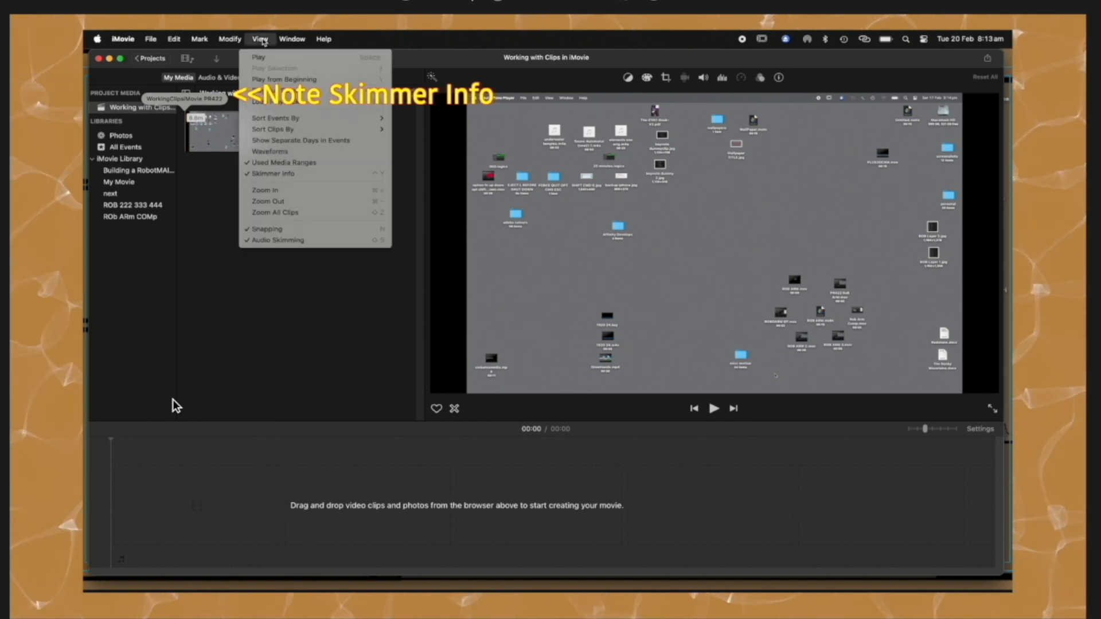
click(264, 151)
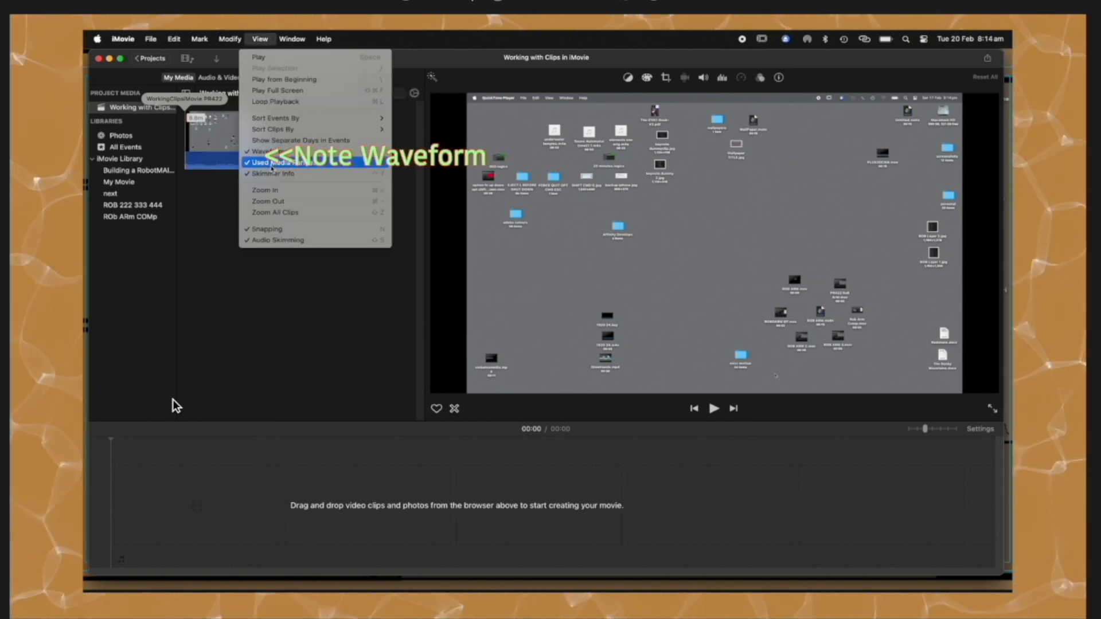
Turn the Used Media Ranges view option off and on again
click(271, 164)
click(264, 41)
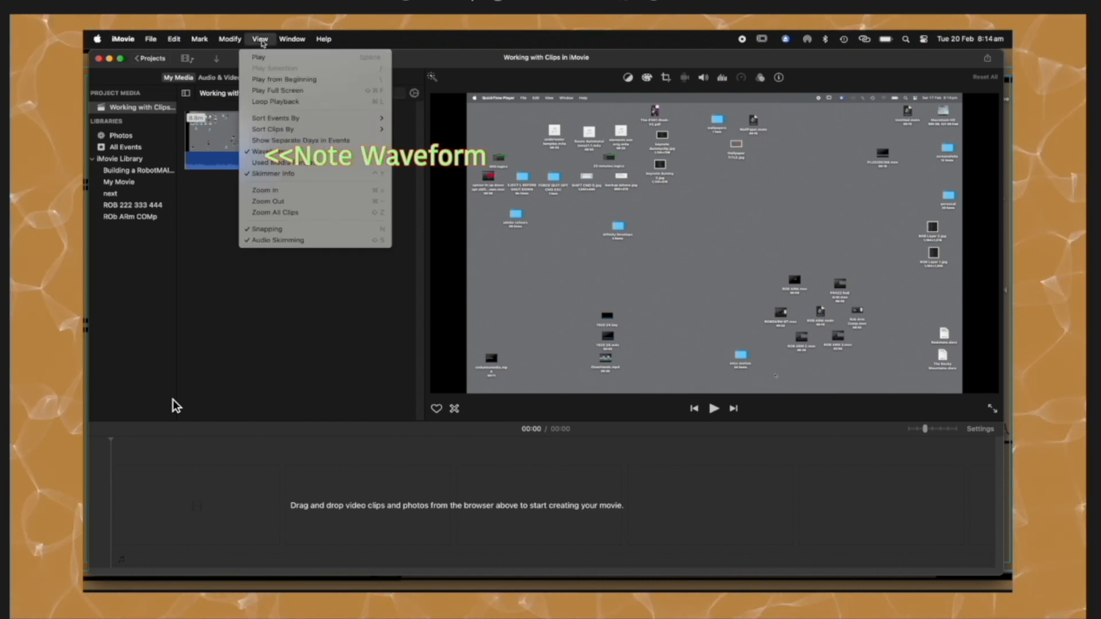
click(267, 163)
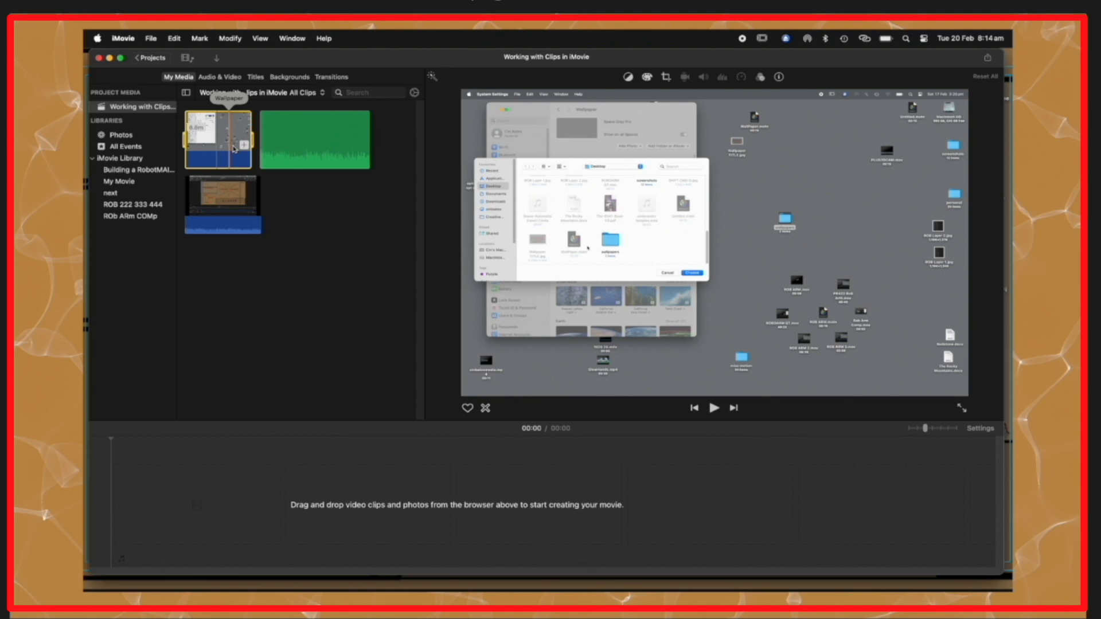
Add the Wallpaper video clip and the separate green audio clip to the project timeline
click(245, 147)
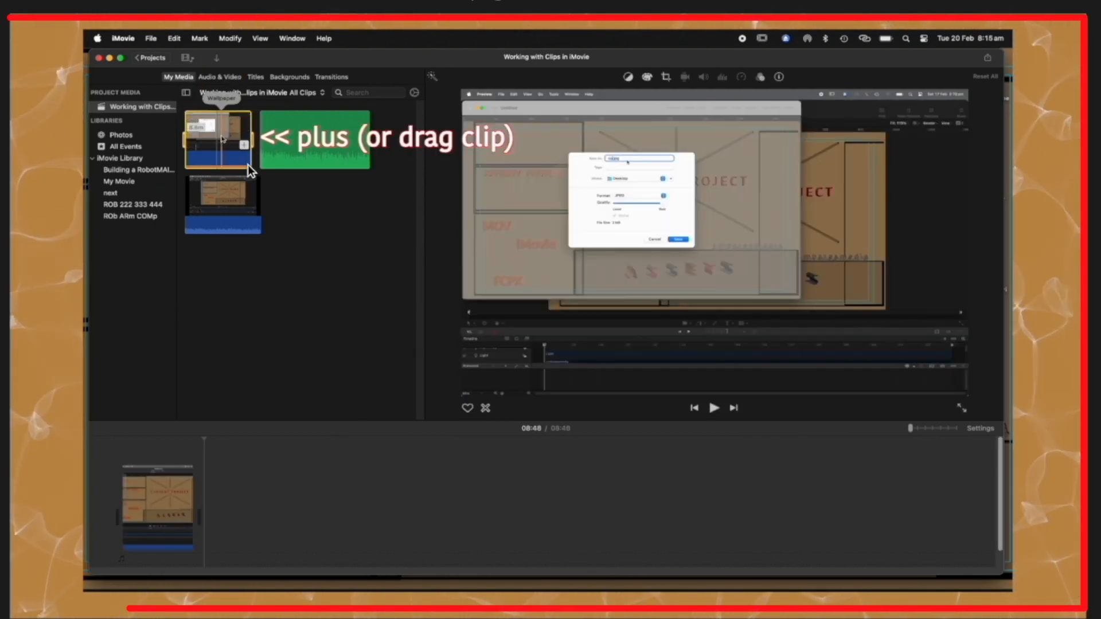
click(294, 164)
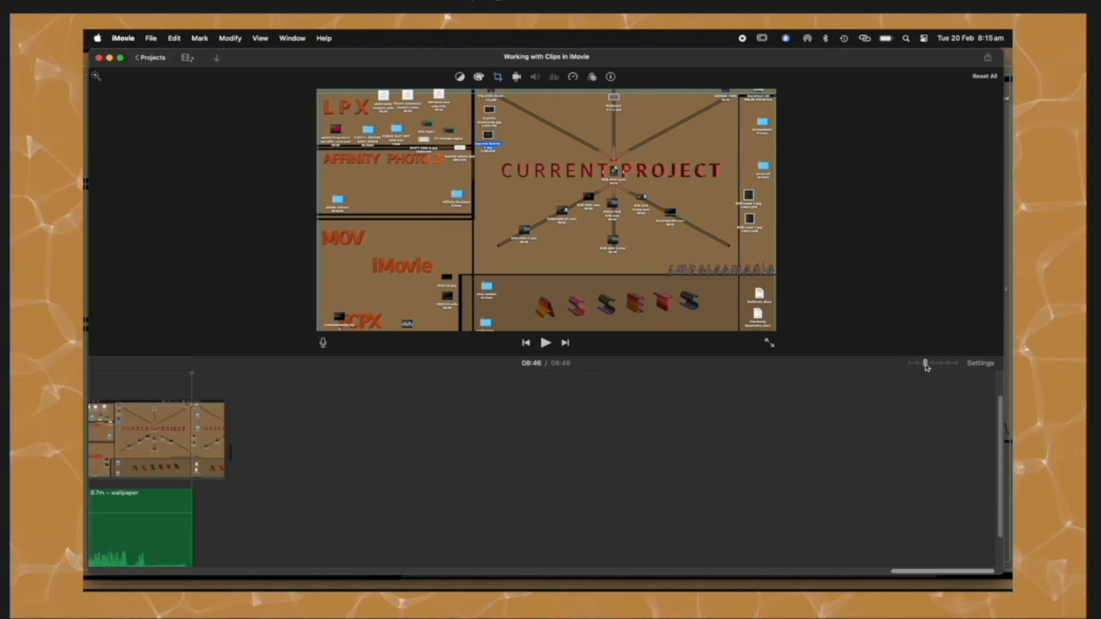
Enlarge the timeline clips by raising the clip size to its maximum in the project settings, keeping Show Waveforms enabled
key(super+minus)
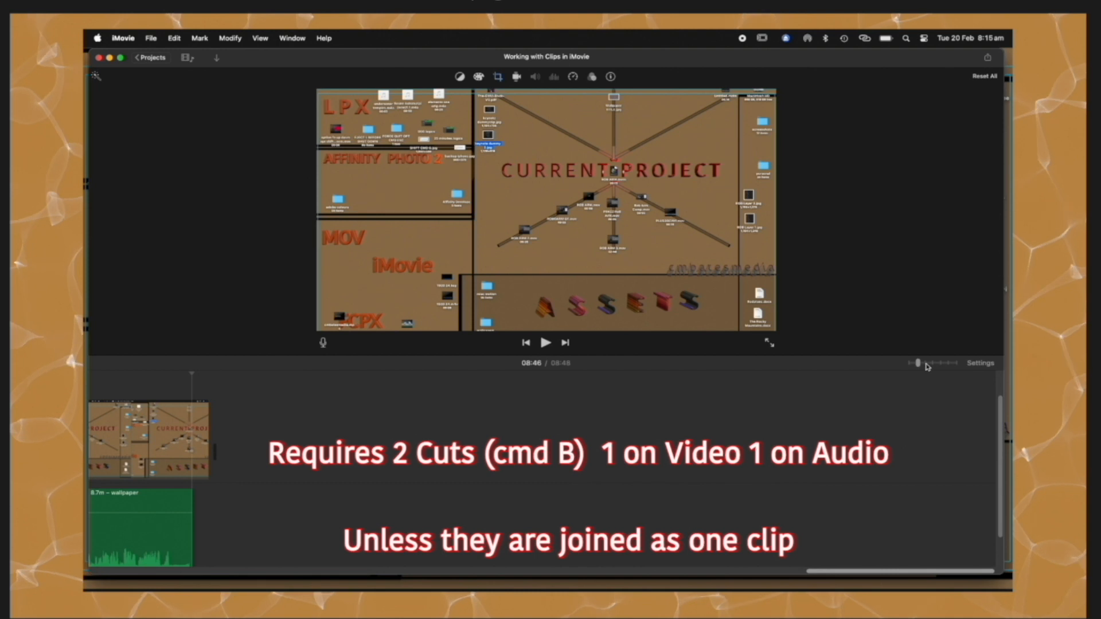
click(926, 364)
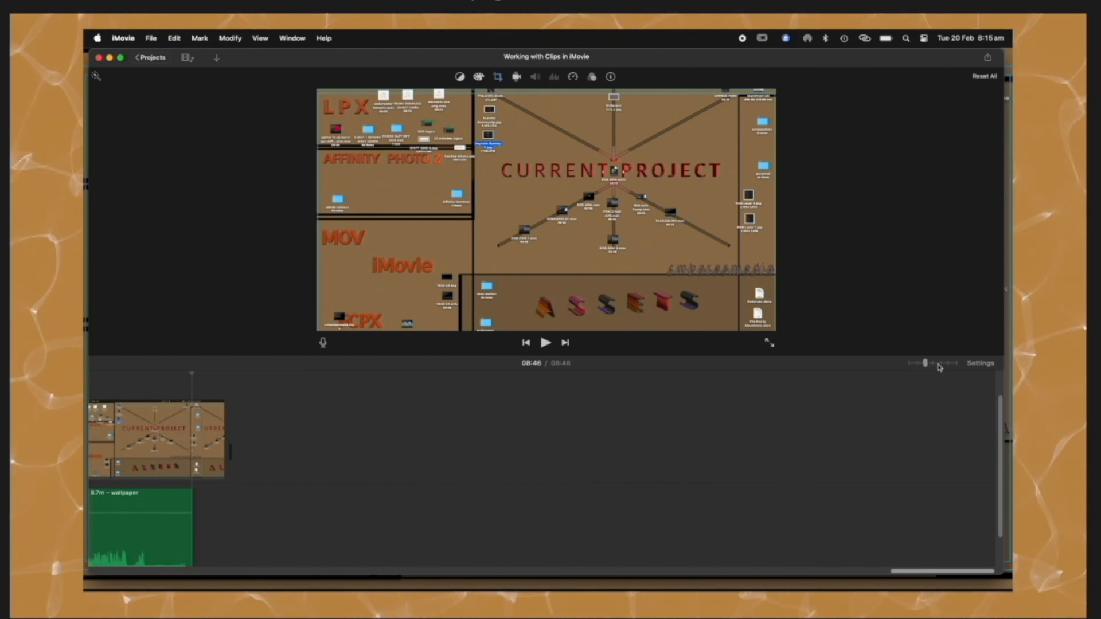
click(933, 364)
click(941, 363)
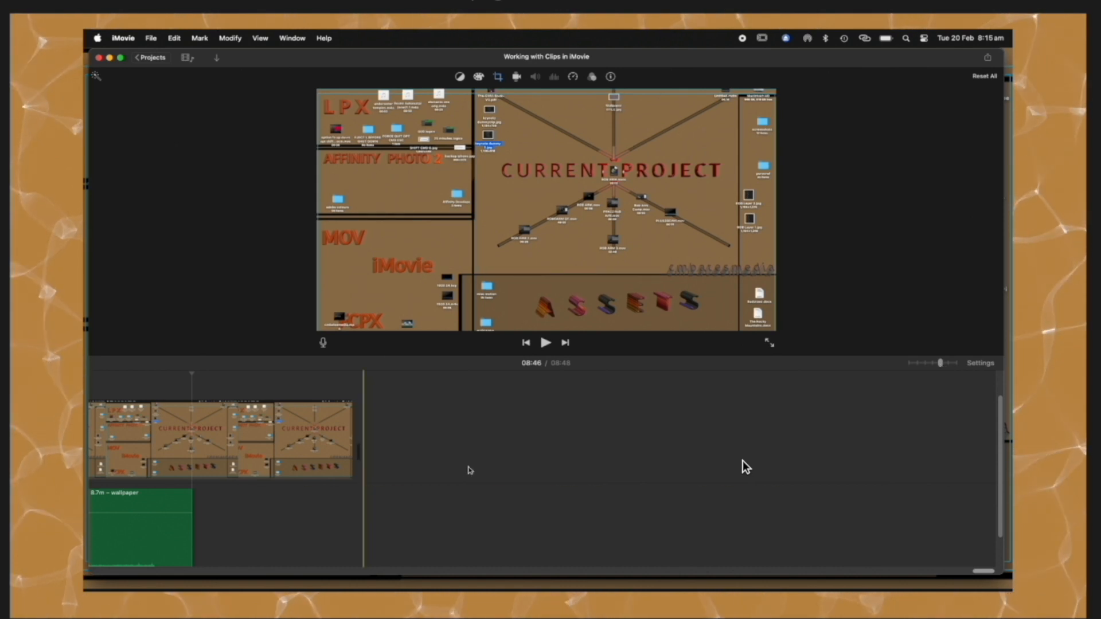
click(980, 363)
click(928, 479)
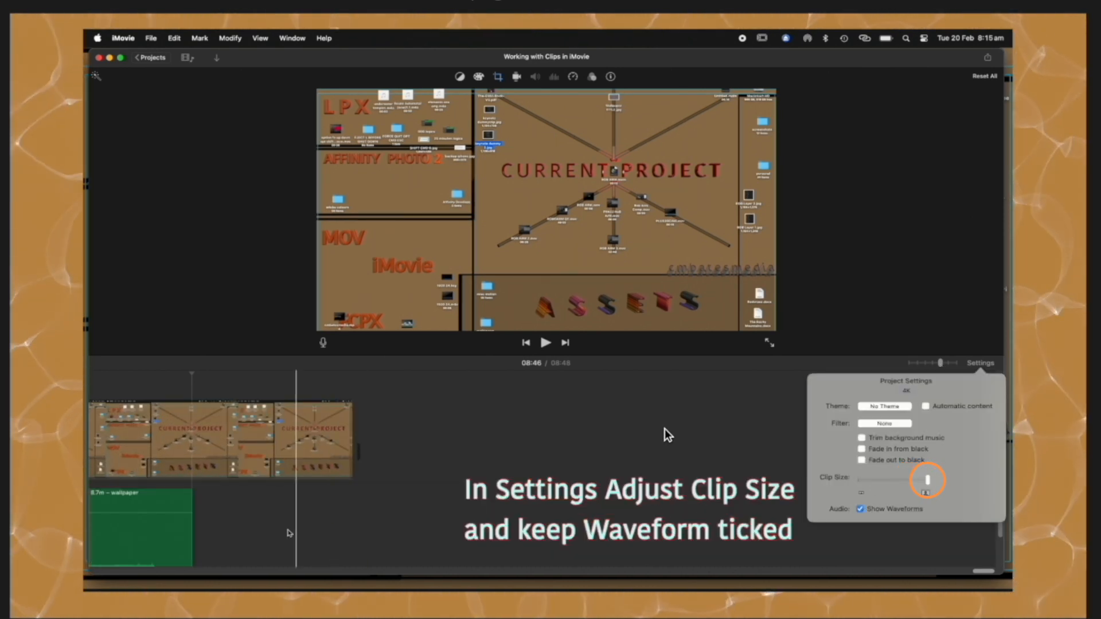
Adjust the volume of the wallpaper audio clip in the timeline and look over the project settings
mouse_move(165, 512)
mouse_down()
mouse_move(164, 498)
mouse_move(165, 516)
mouse_up()
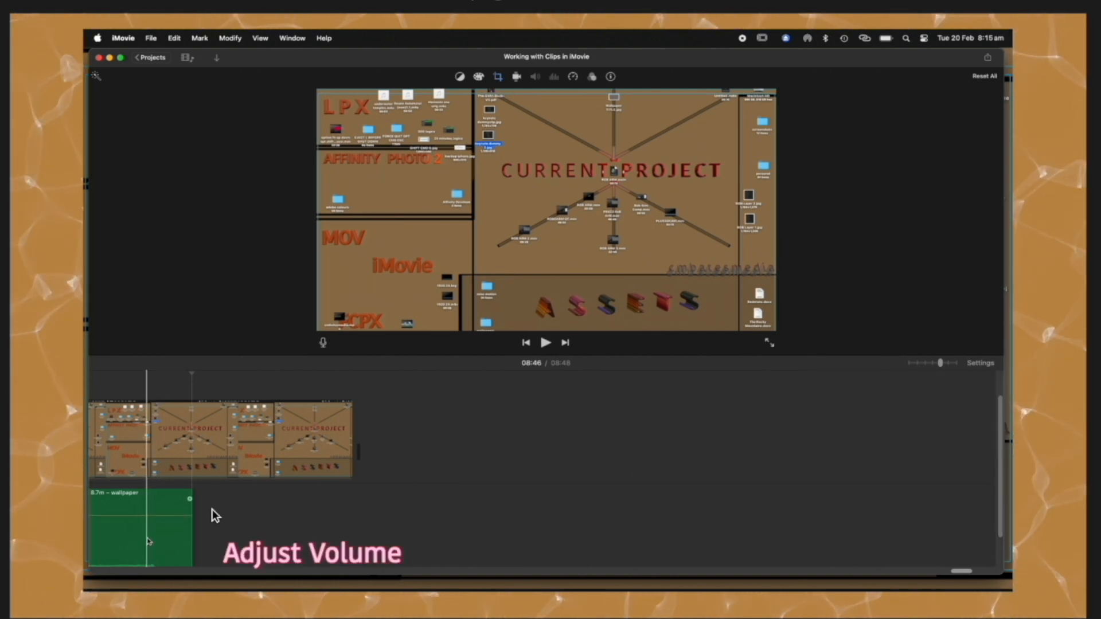
scroll(150, 542, down, 3)
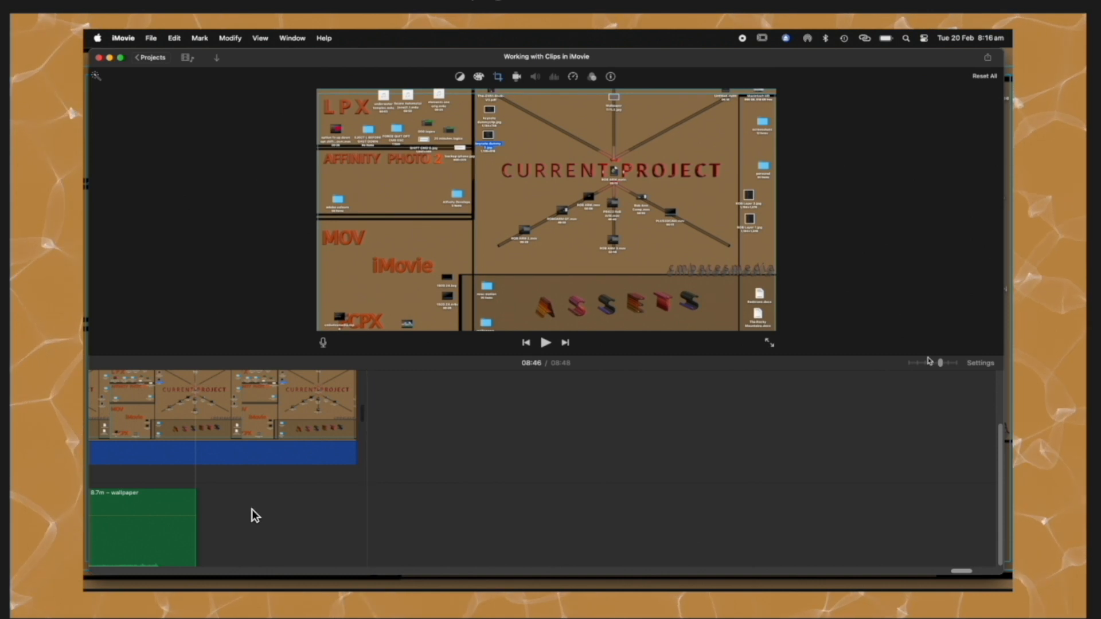
click(980, 363)
click(400, 467)
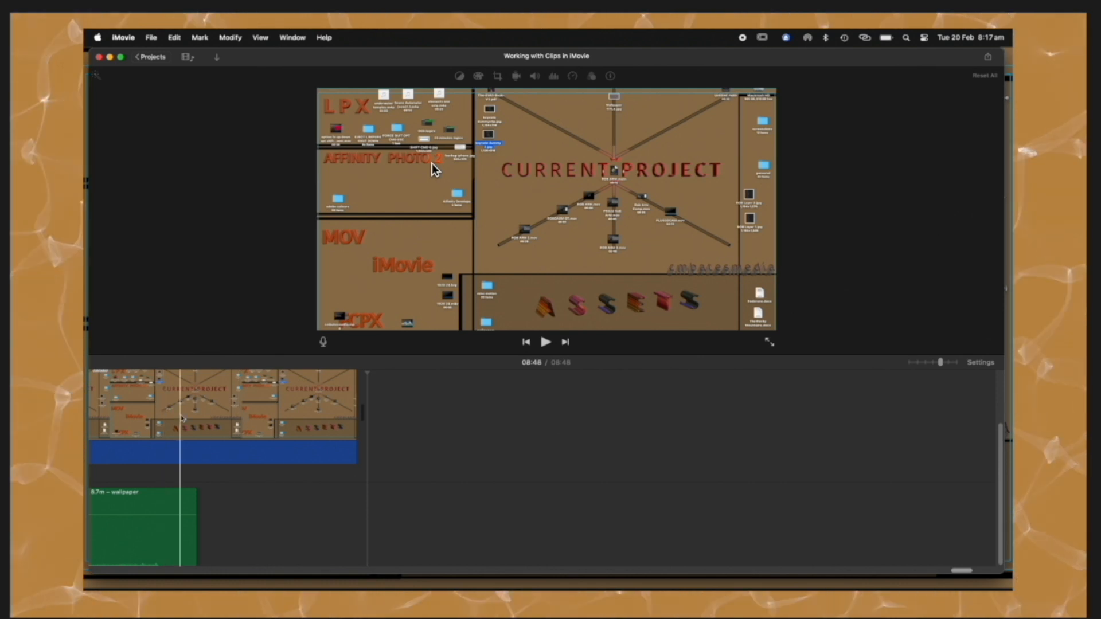
Split both the video clip and the wallpaper audio clip at 08:43, near their ends
click(172, 425)
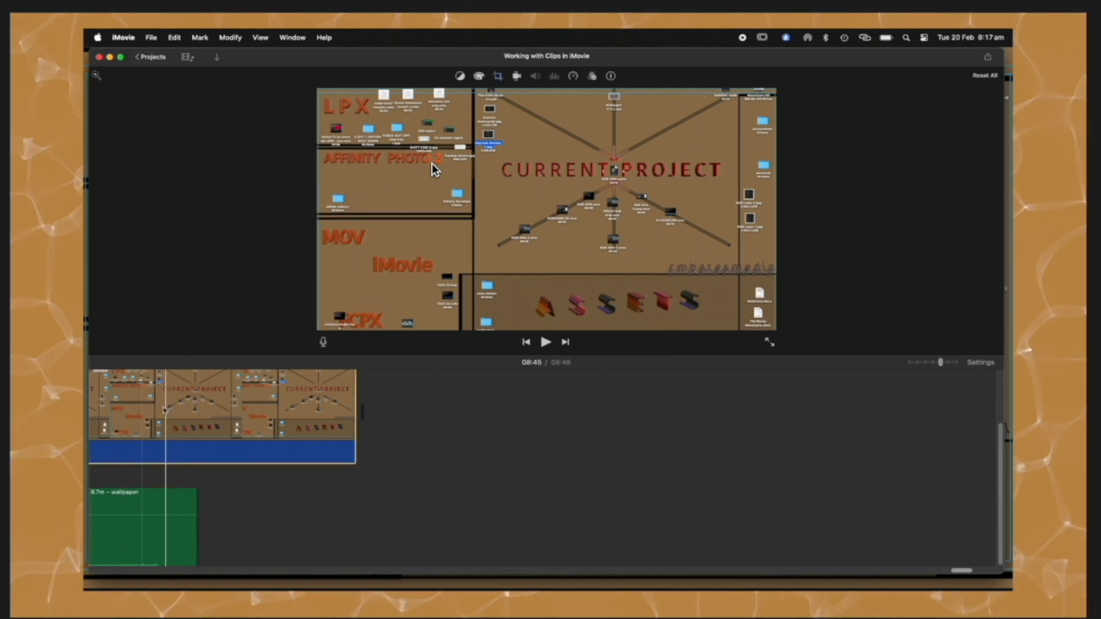
key(super+minus)
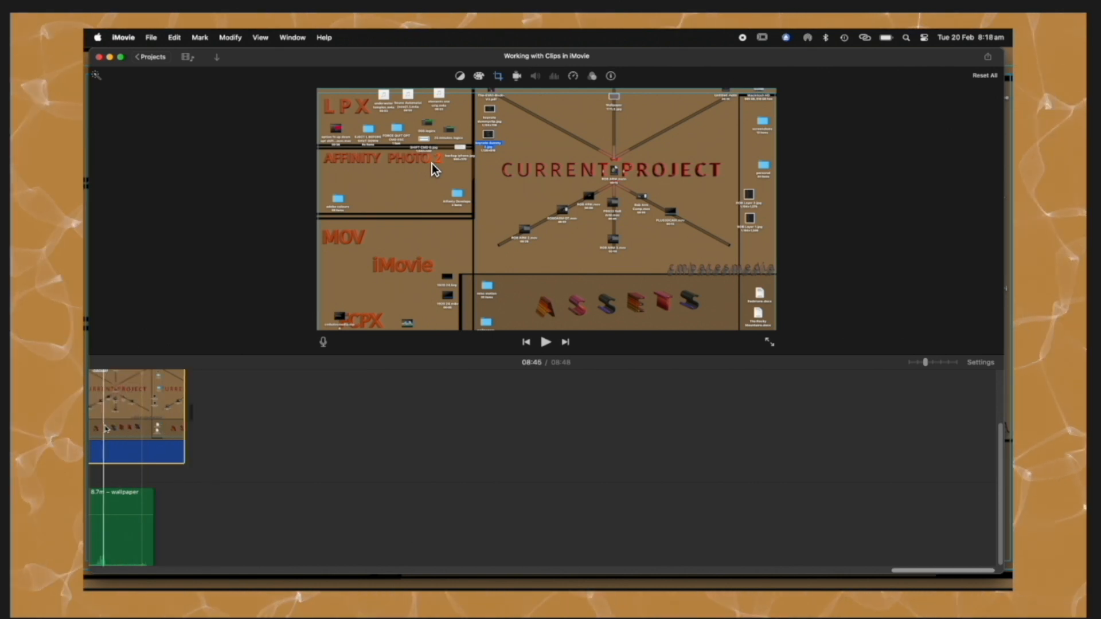
scroll(105, 426, left, 3)
scroll(105, 428, left, 15)
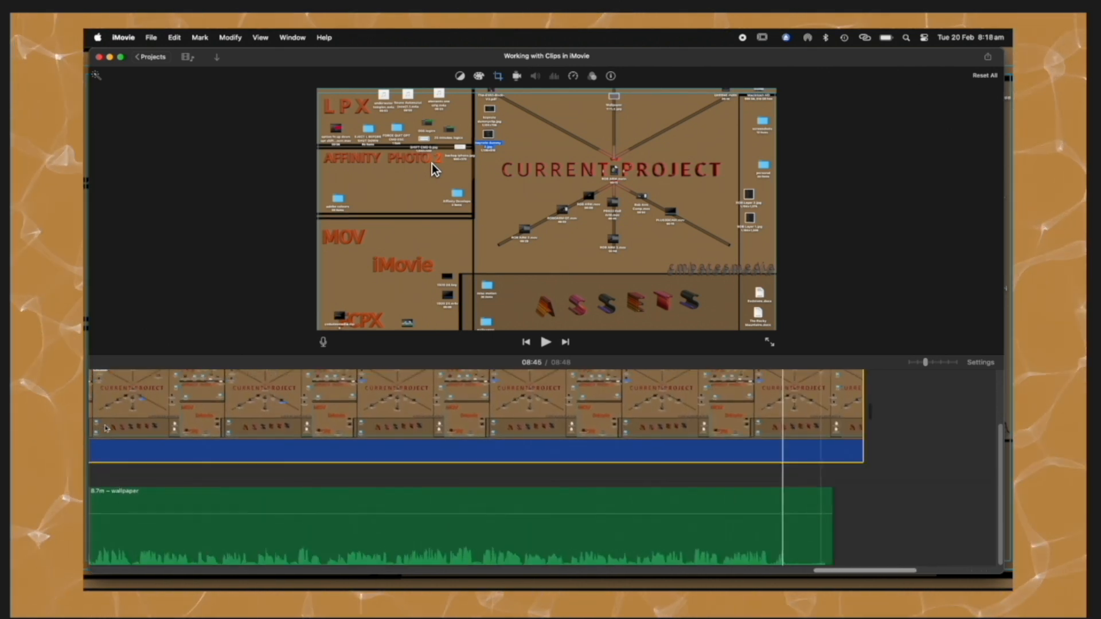
drag(926, 362, 918, 362)
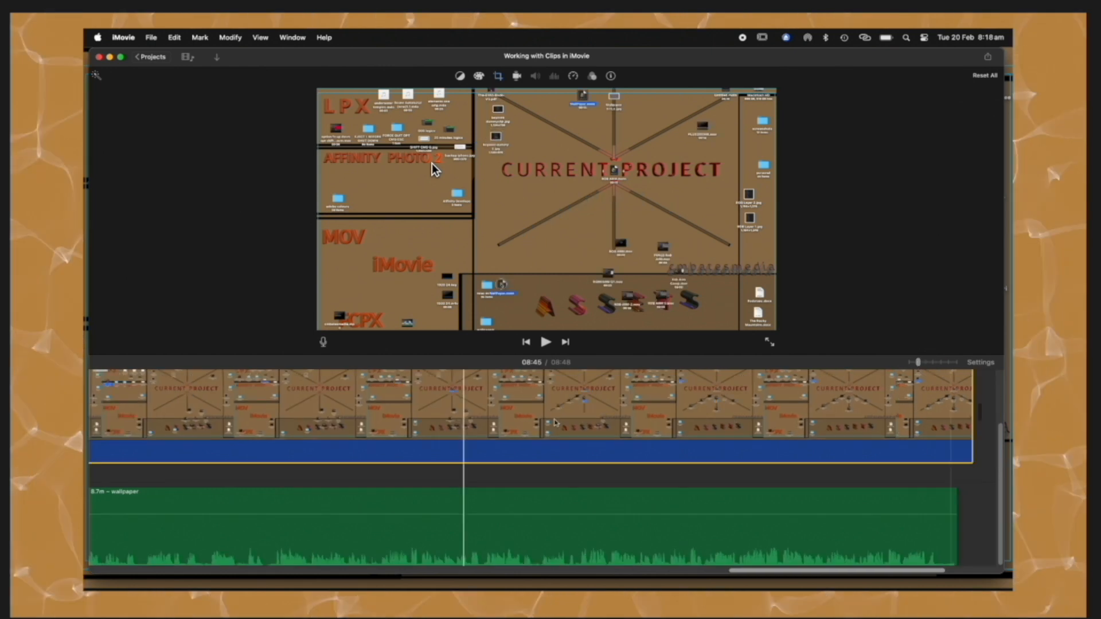
scroll(554, 423, left, 3)
scroll(555, 423, left, 20)
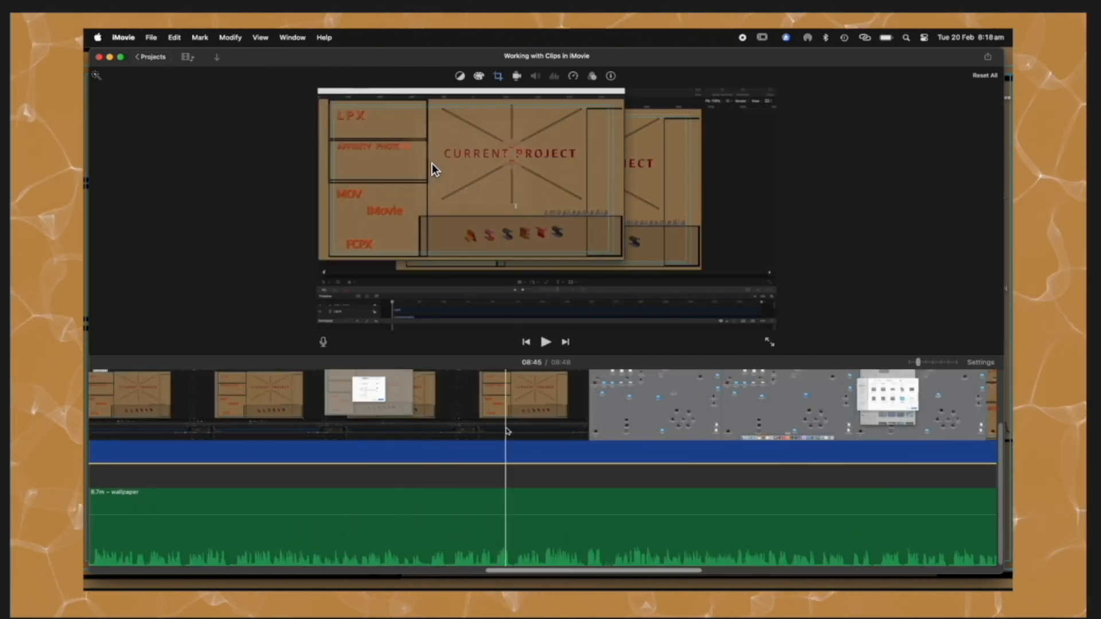
scroll(198, 414, right, 20)
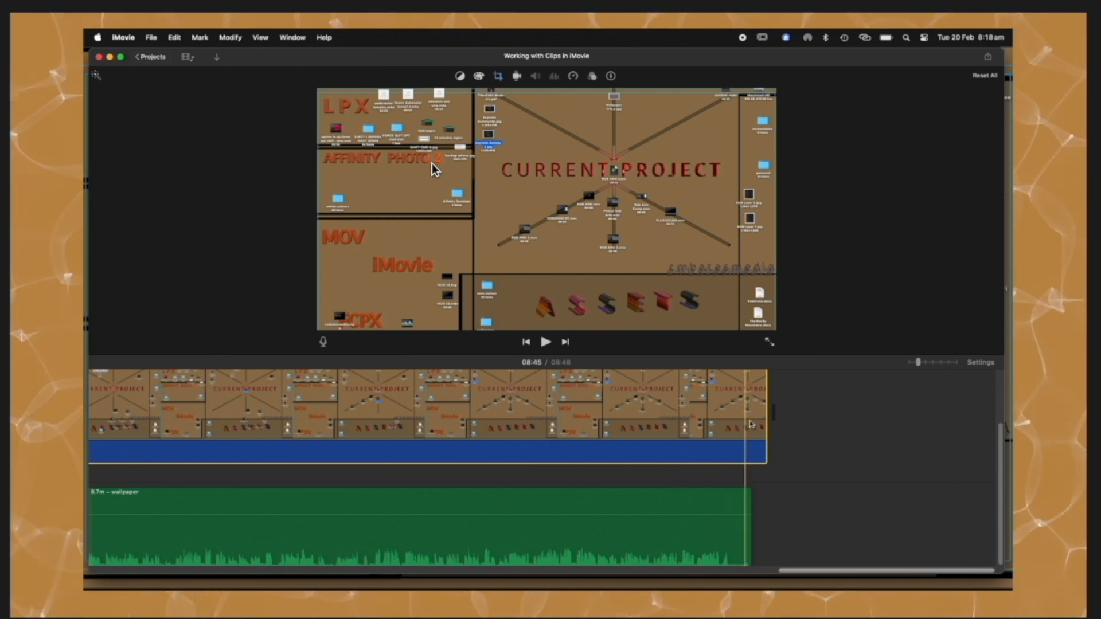
key(super+b)
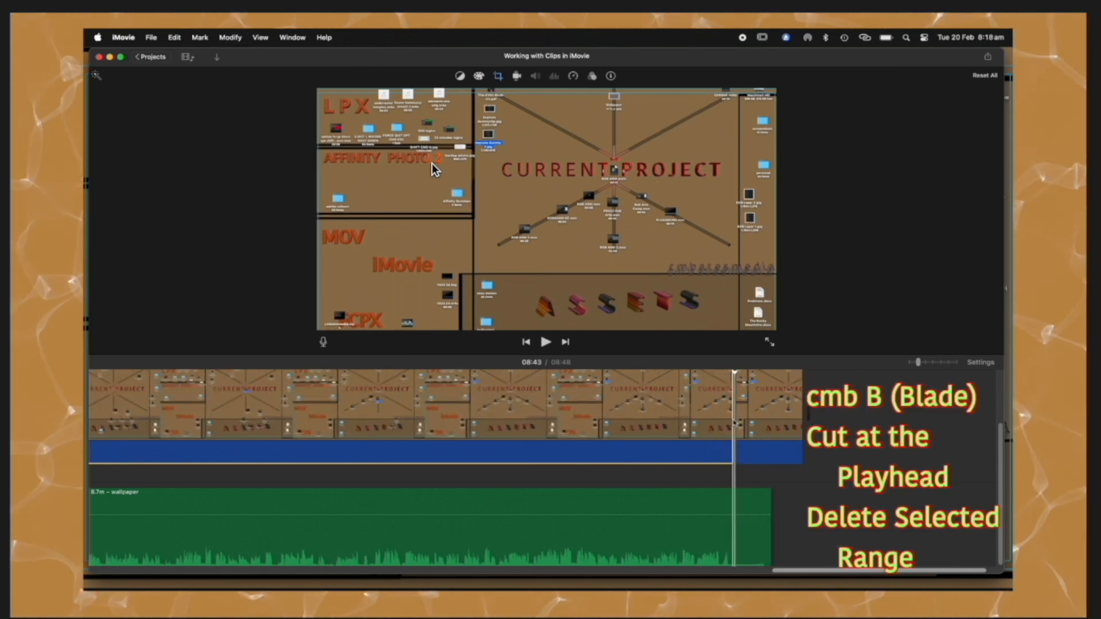
click(734, 505)
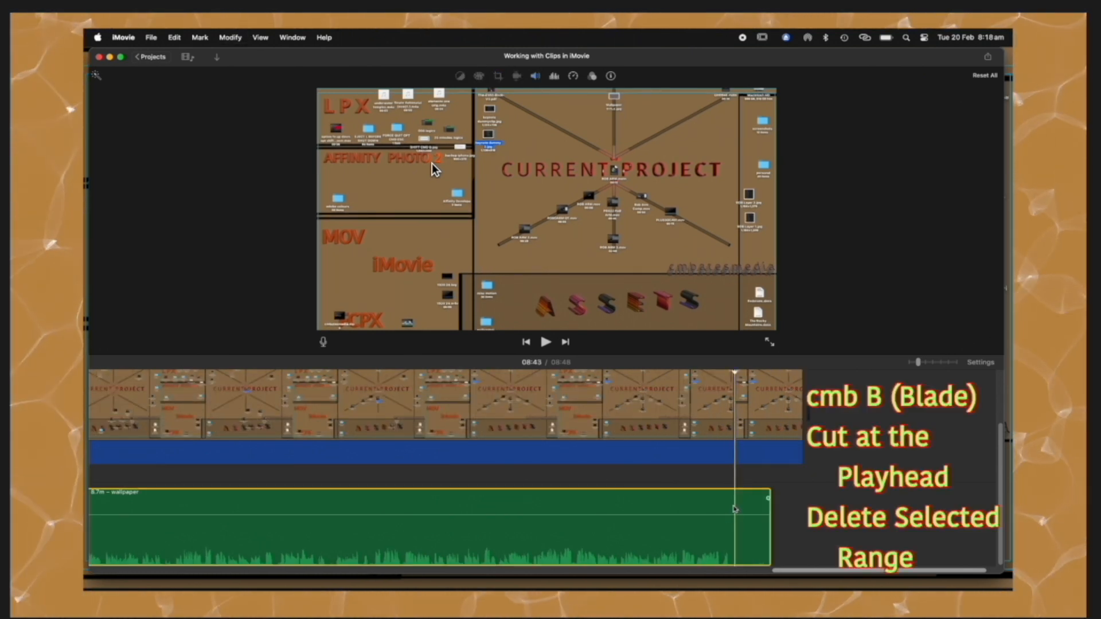
key(super+b)
Delete the short leftover end pieces of the audio clip and the video clip after the cut
click(752, 528)
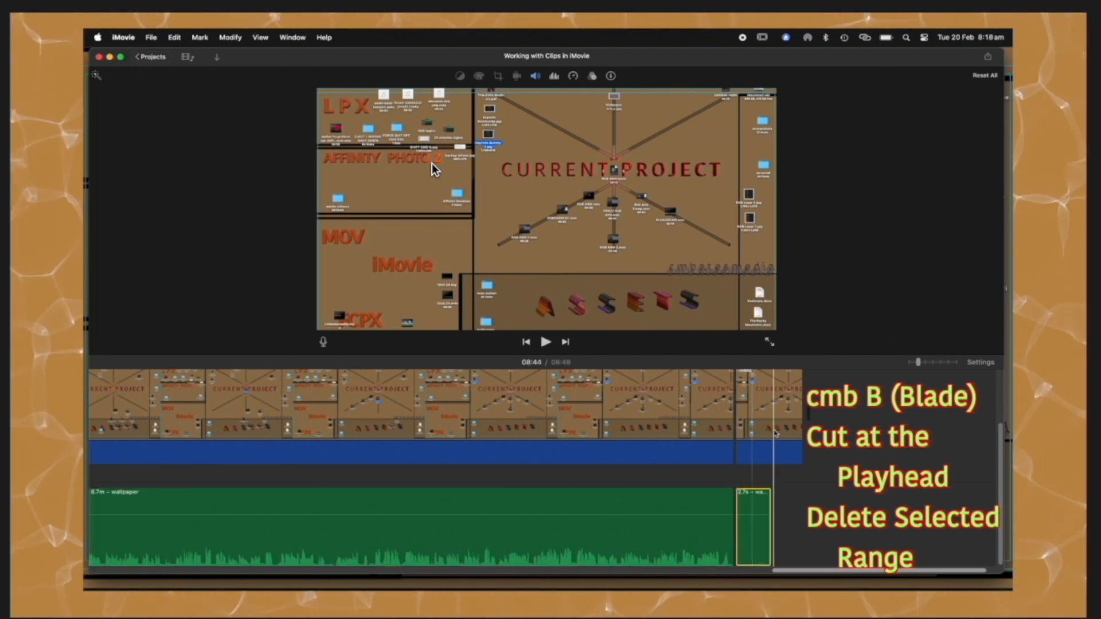
key(Delete)
click(774, 424)
key(Delete)
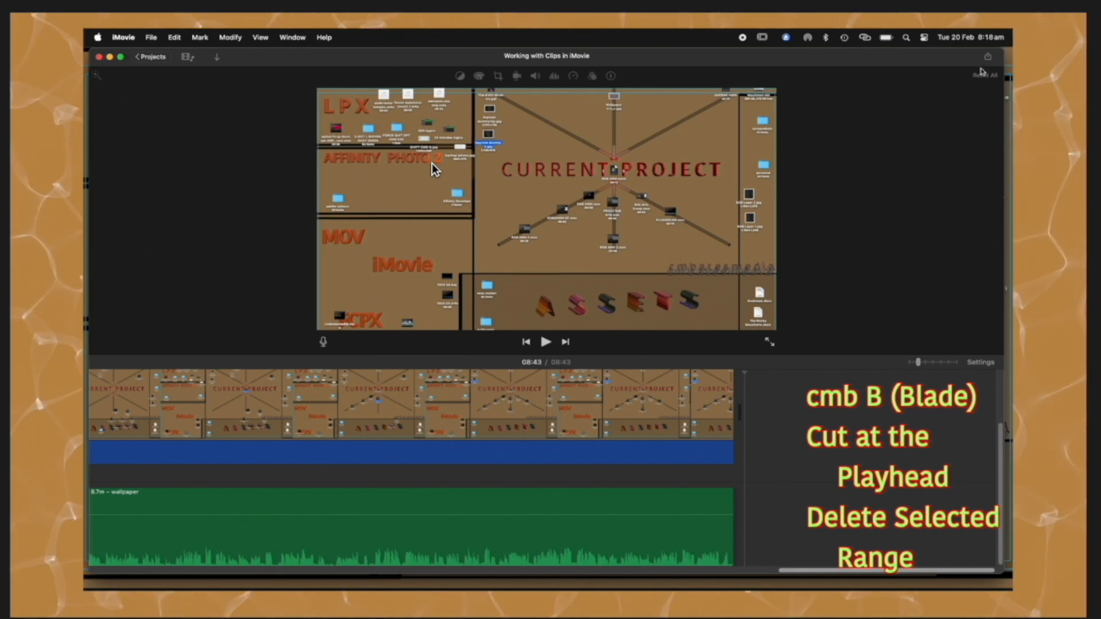
Set up a file export with the description "Working with Clips in iMovie", 1080p resolution and Best (ProRes) quality
click(987, 58)
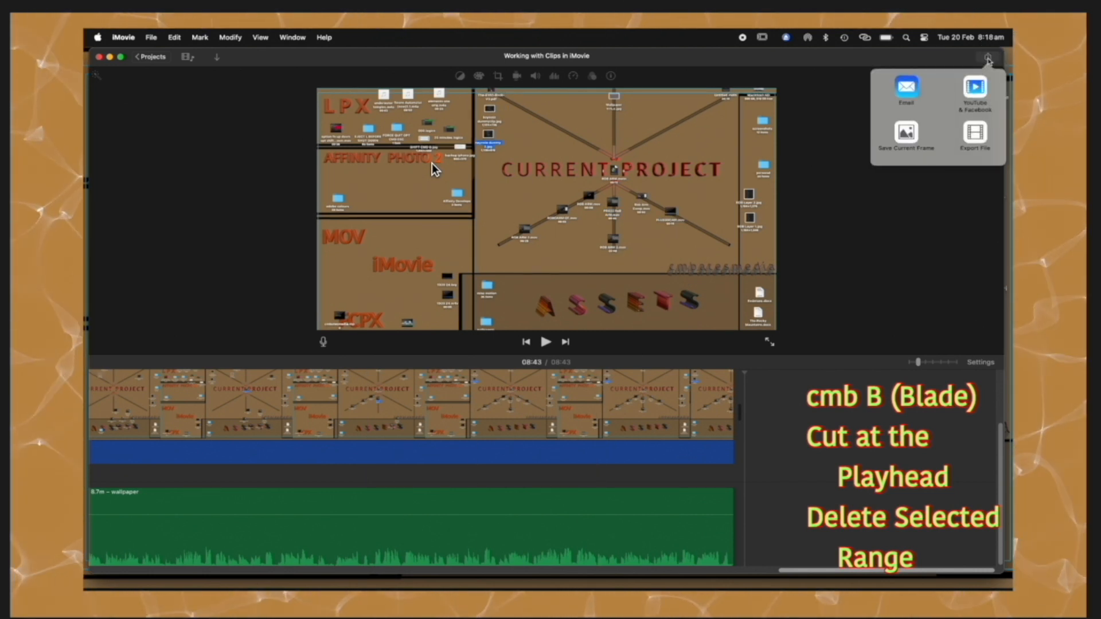
click(974, 134)
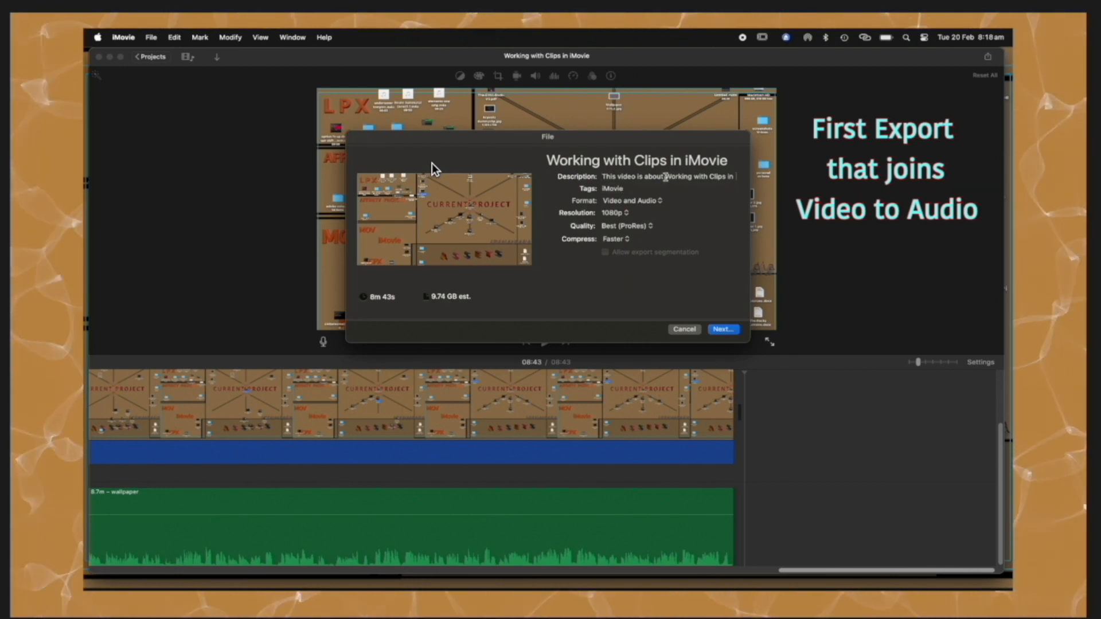
drag(666, 177, 577, 176)
click(623, 214)
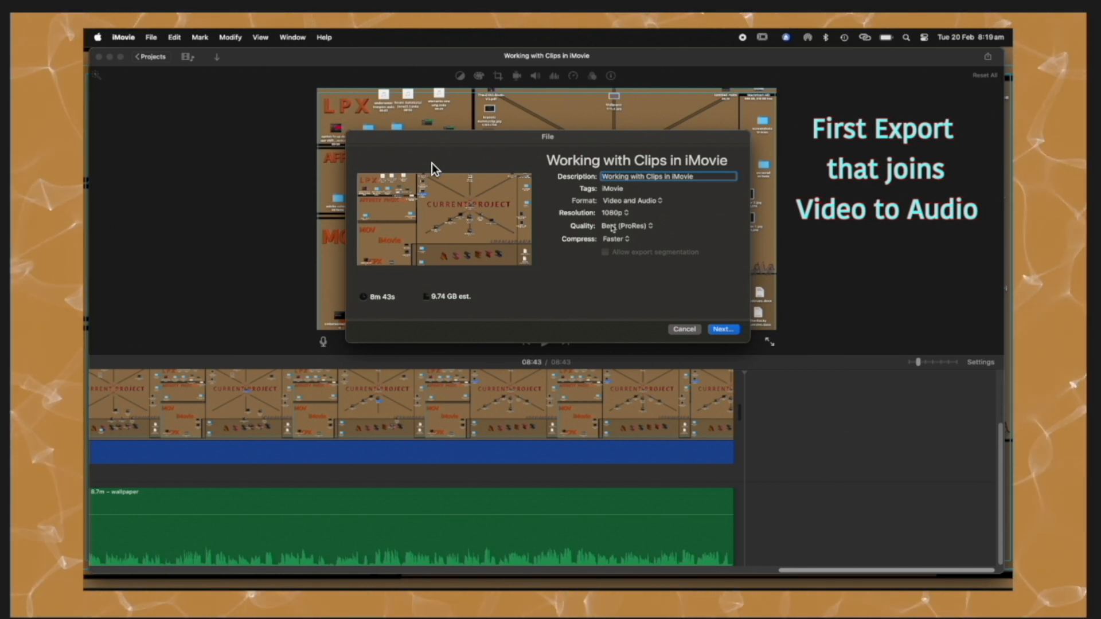
click(609, 227)
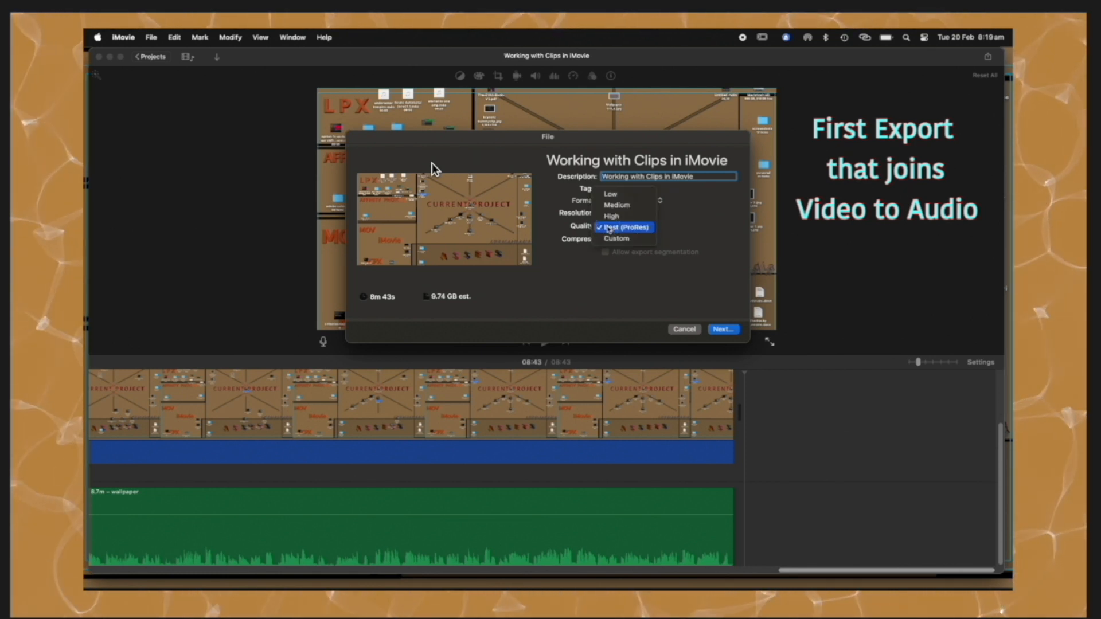
click(611, 228)
Name the exported movie "Working ClipsiMoviePR422.mov" and save it to the Desktop
key(Return)
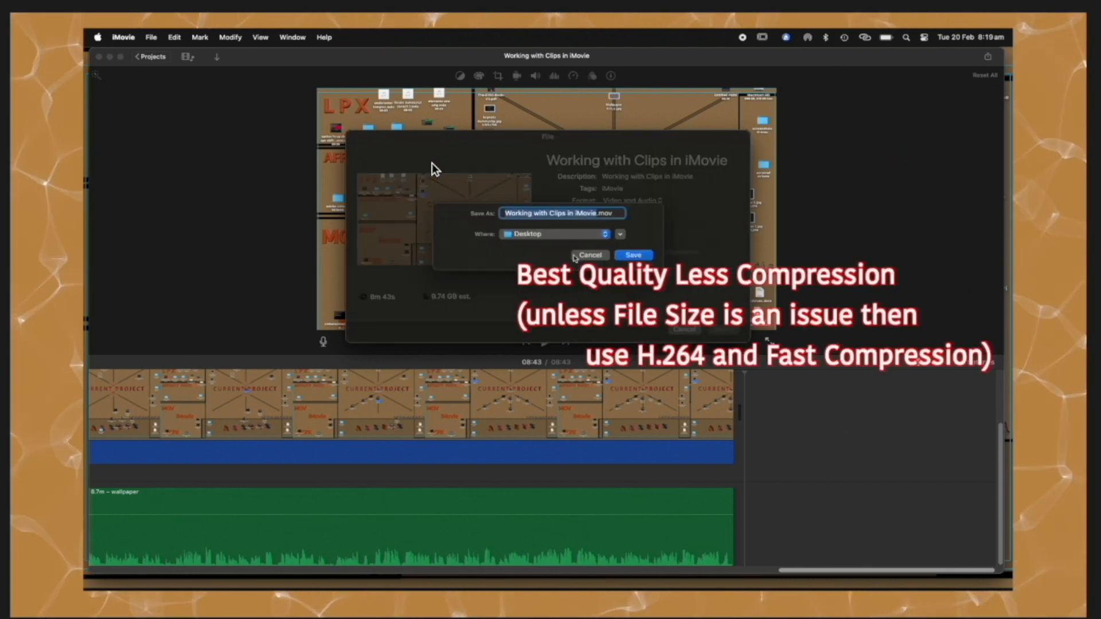
click(576, 213)
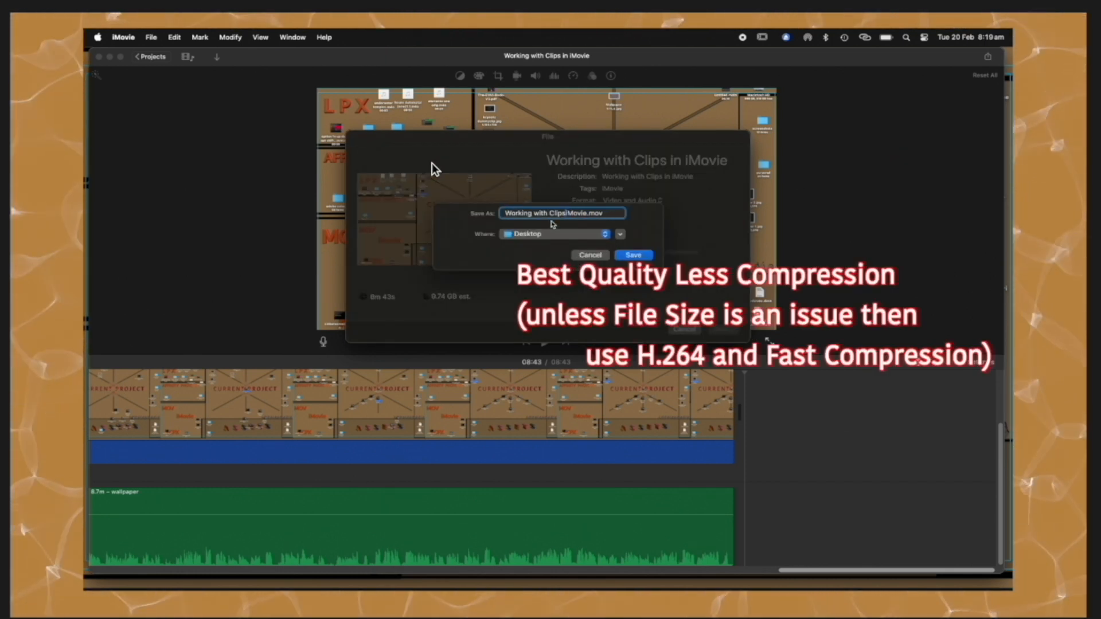
key(BackSpace)
key(BackSpace)
key(BackSpace)
key(BackSpace)
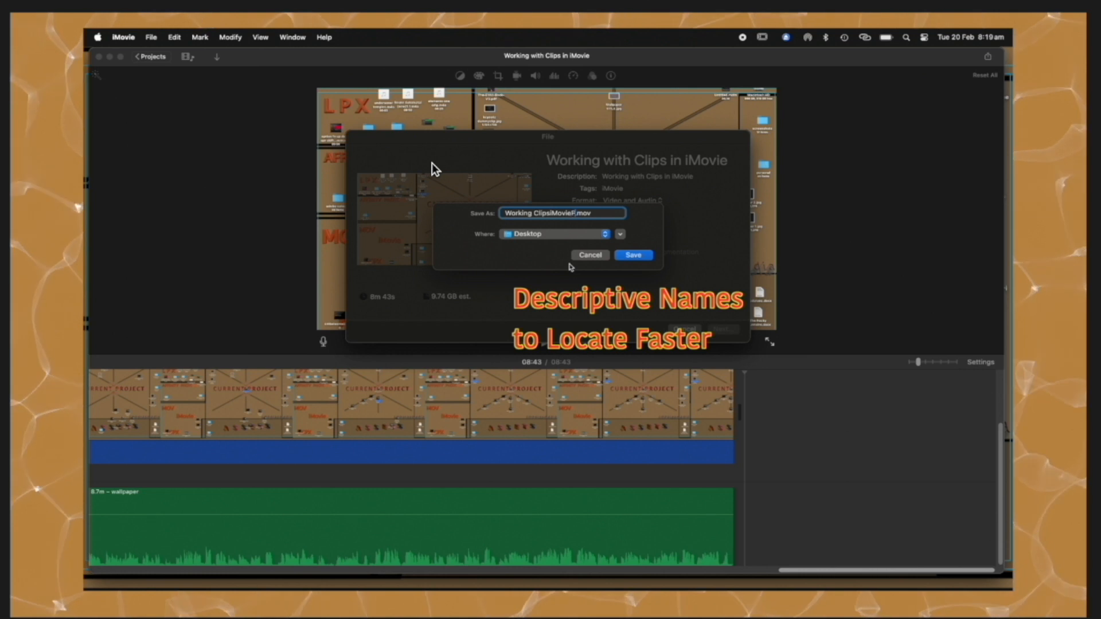
text(422)
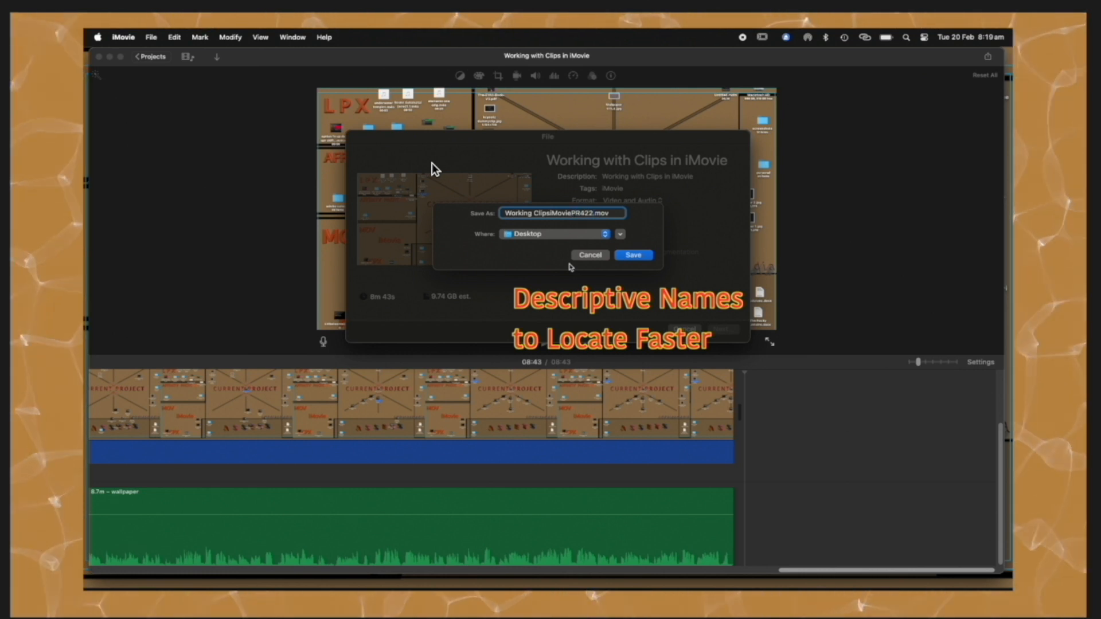
click(634, 256)
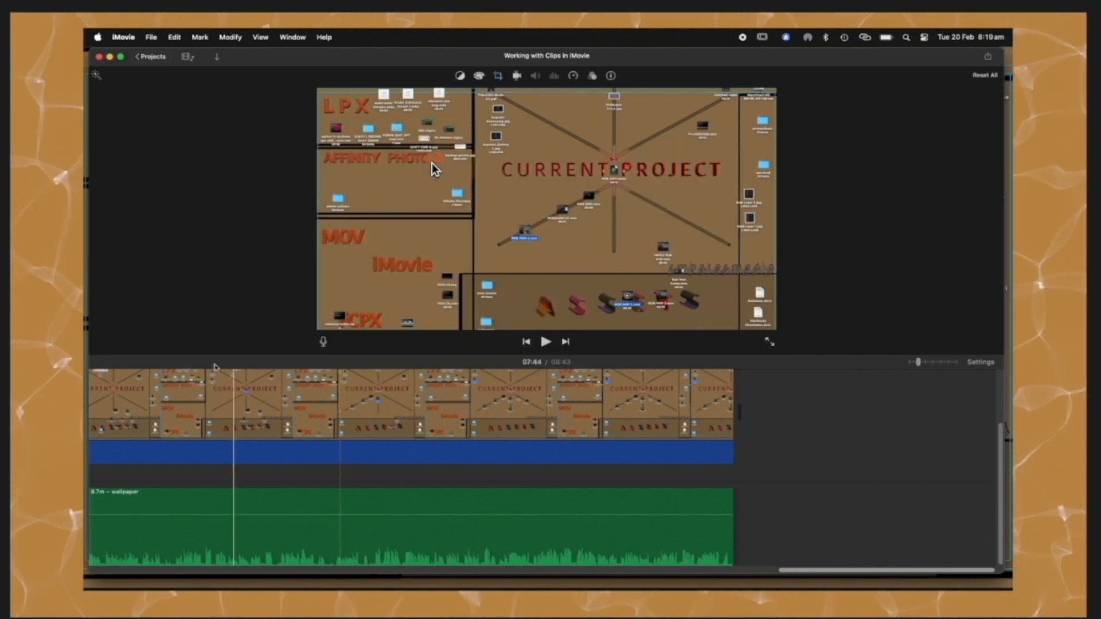
Import the joined clip WorkingClipsiMovie PR422.mov from the Desktop into the project media
click(186, 57)
key(super+i)
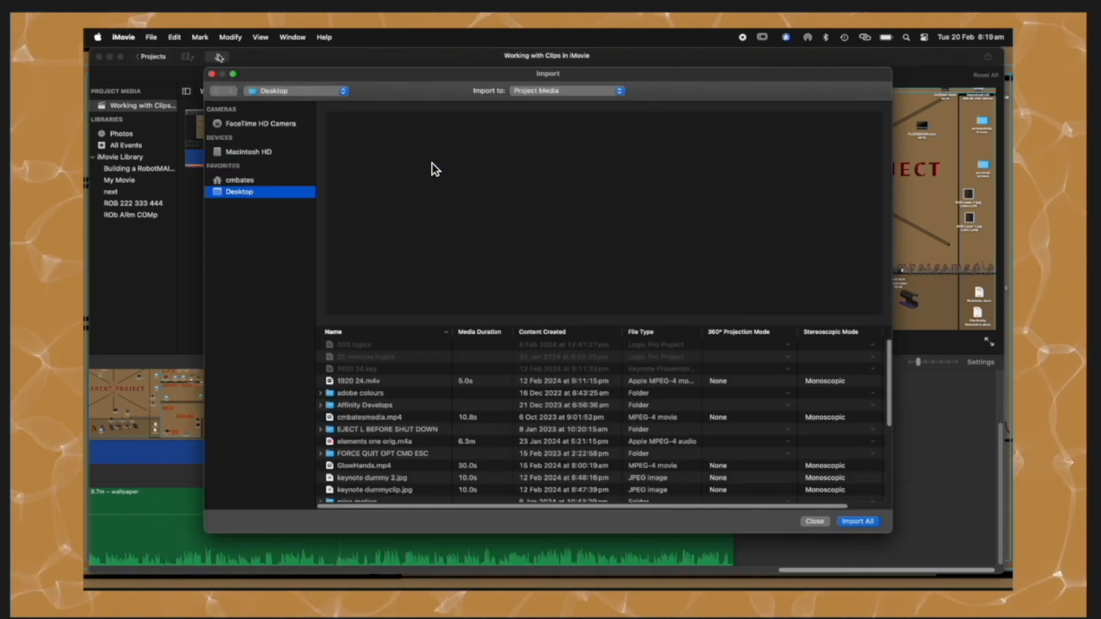
scroll(406, 437, down, 10)
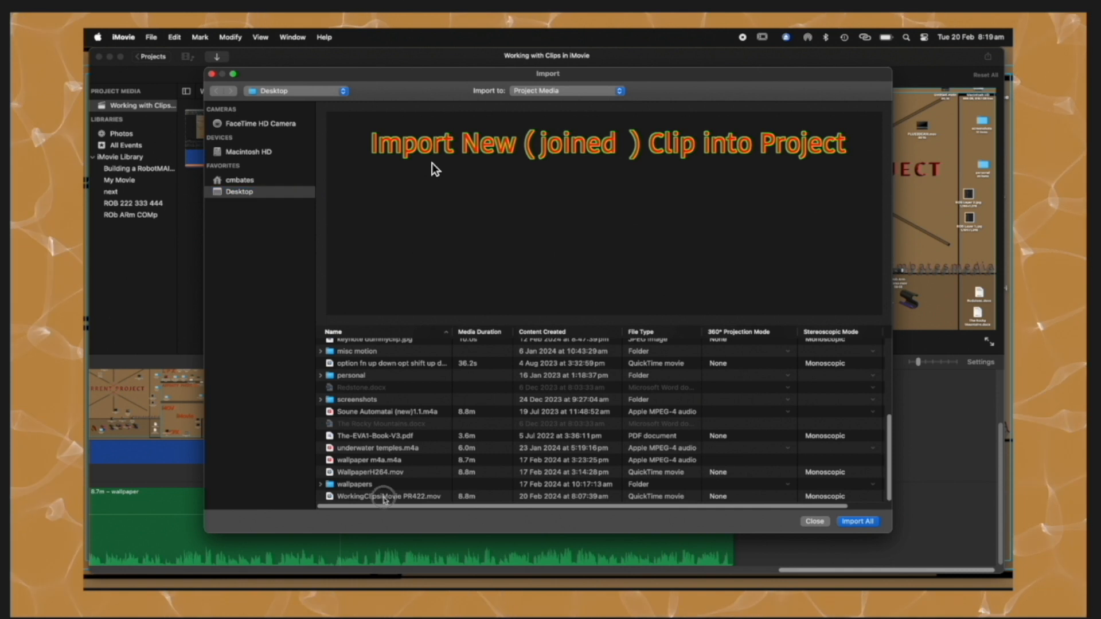
click(383, 497)
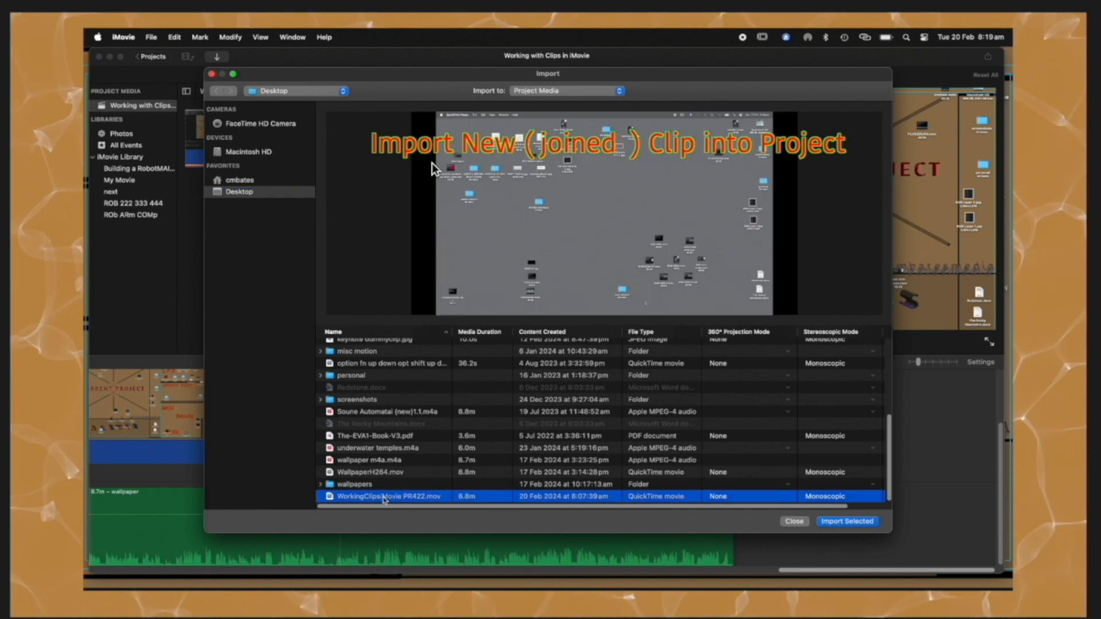
click(839, 523)
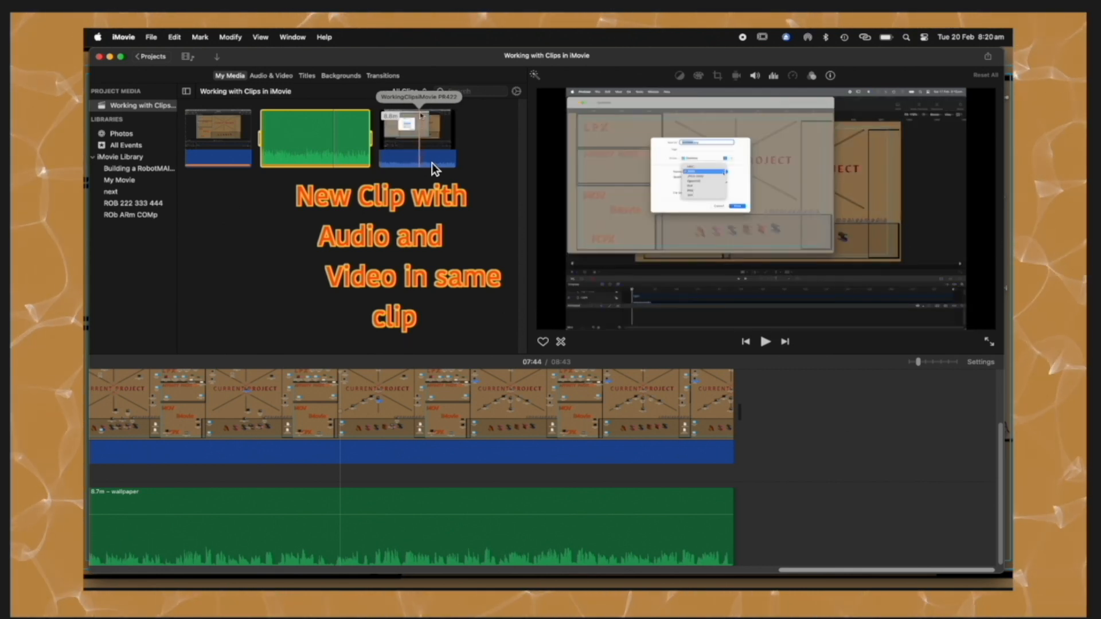
click(432, 163)
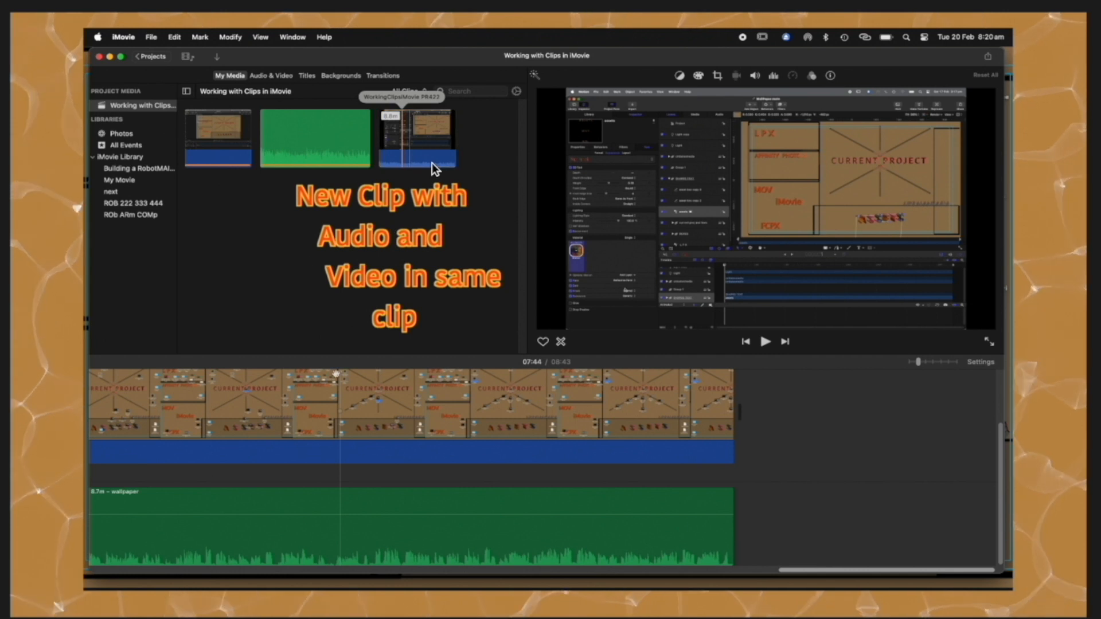
Delete the separate video and wallpaper audio clips from the timeline and add the imported joined clip in their place
click(408, 400)
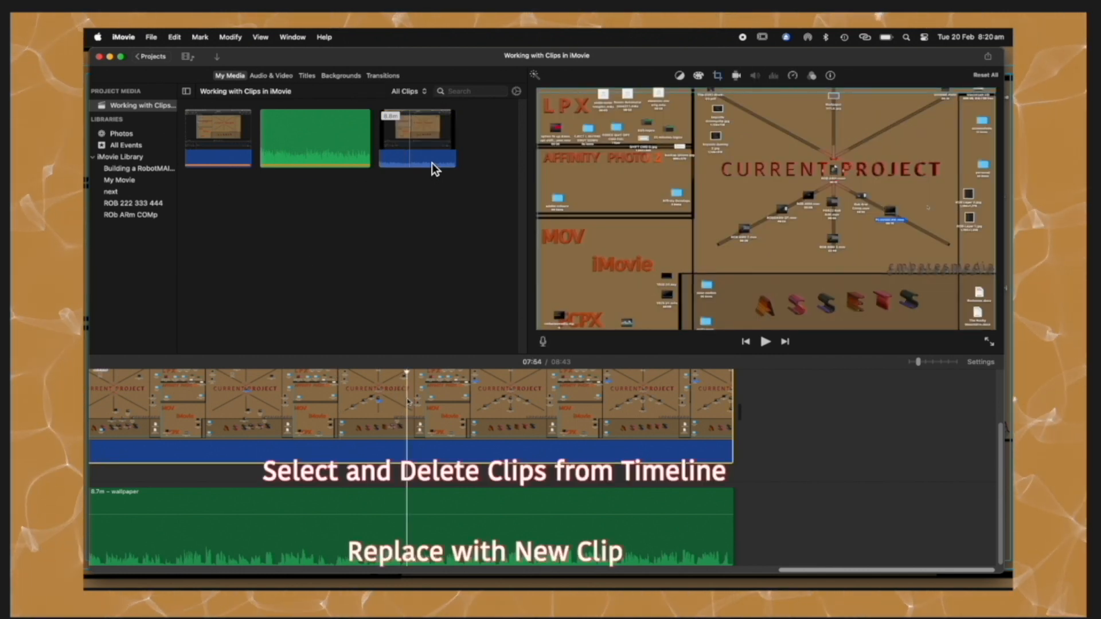
key(Delete)
click(429, 505)
key(Delete)
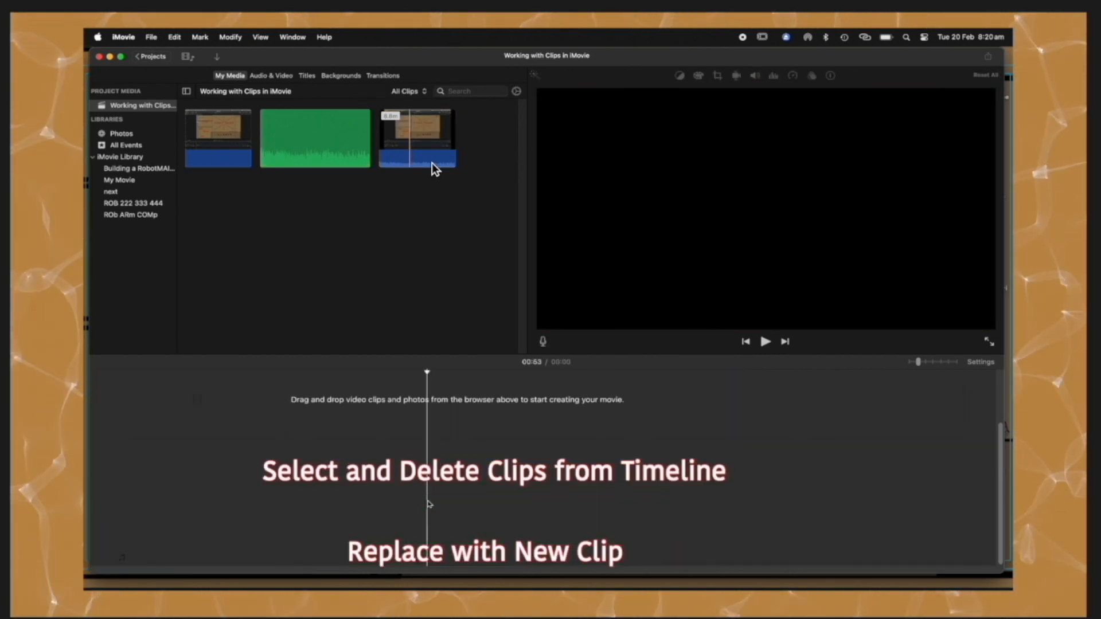
click(436, 169)
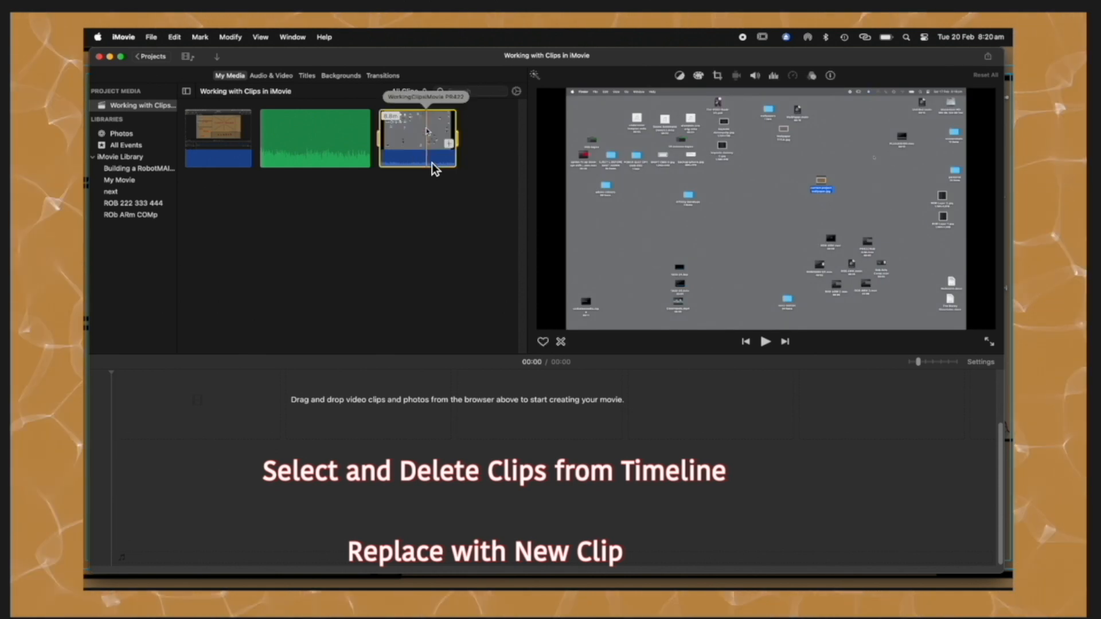
key(e)
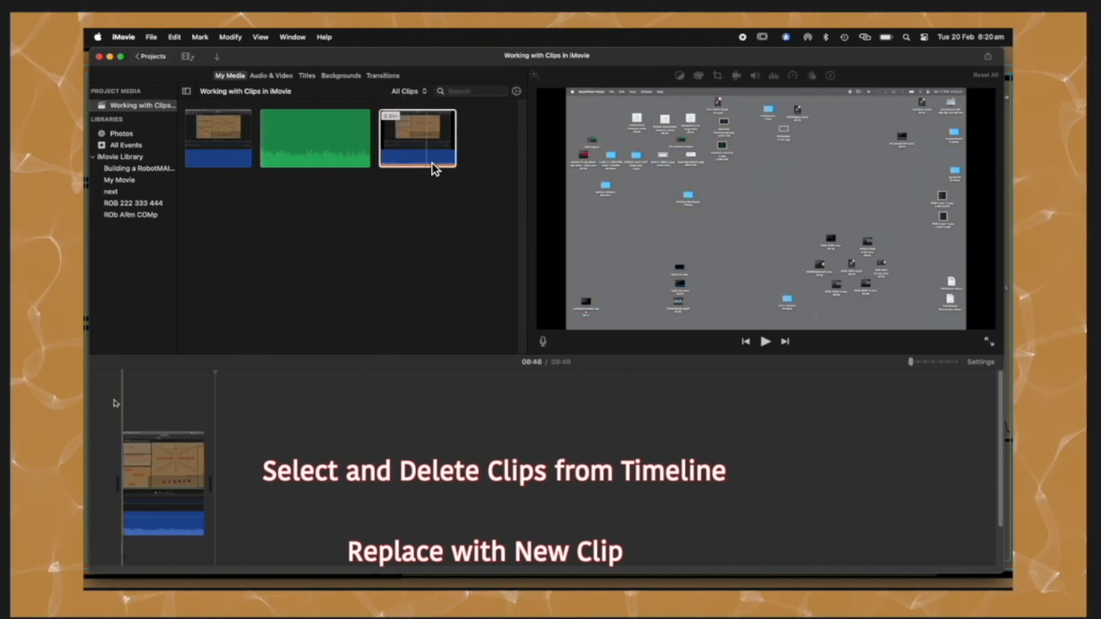
Split the joined clip at 06:53 and delete the section before the cut
drag(911, 362, 934, 361)
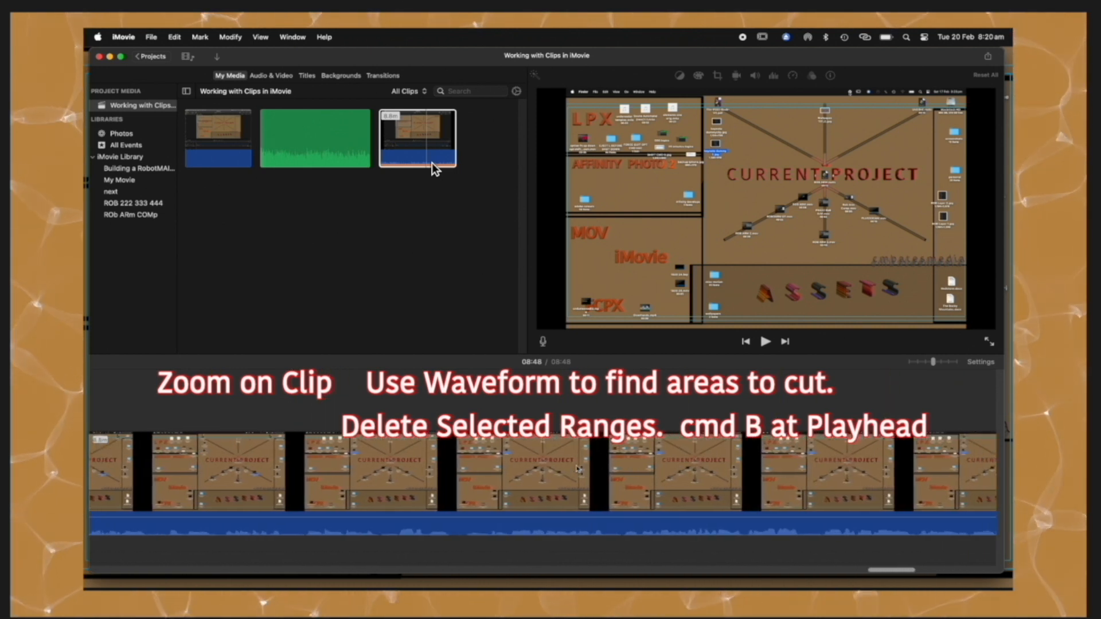
scroll(577, 470, left, 10)
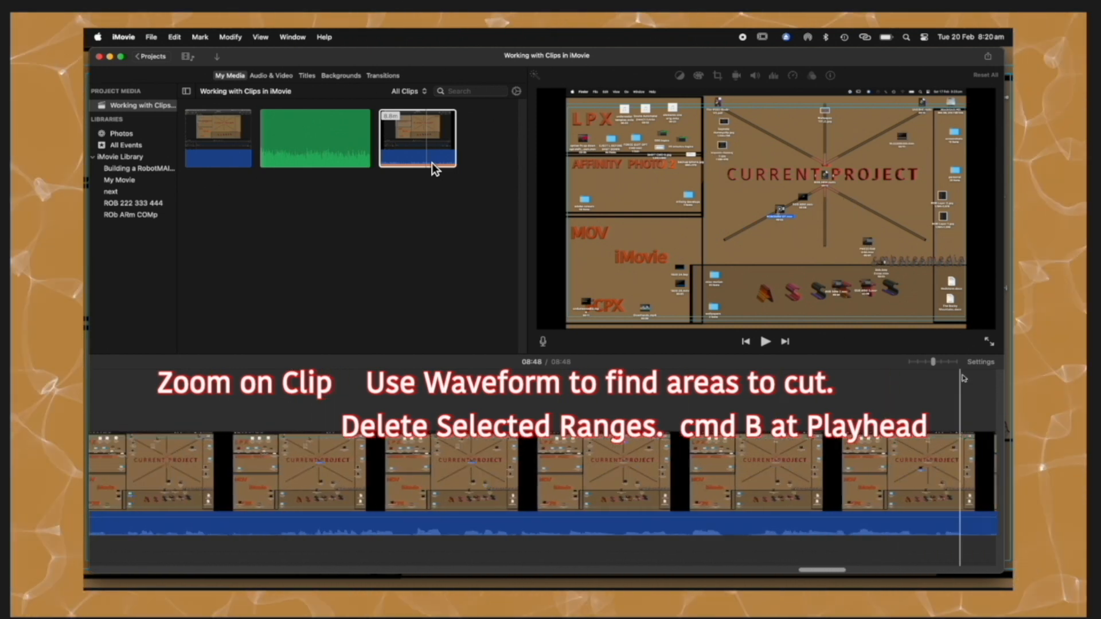
click(981, 362)
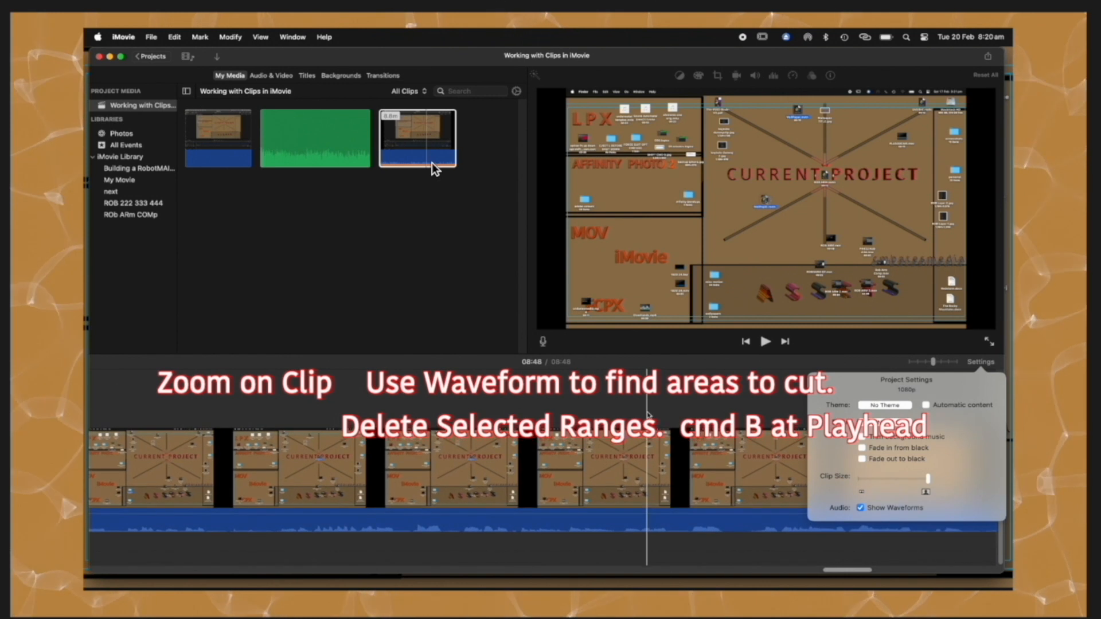
click(720, 479)
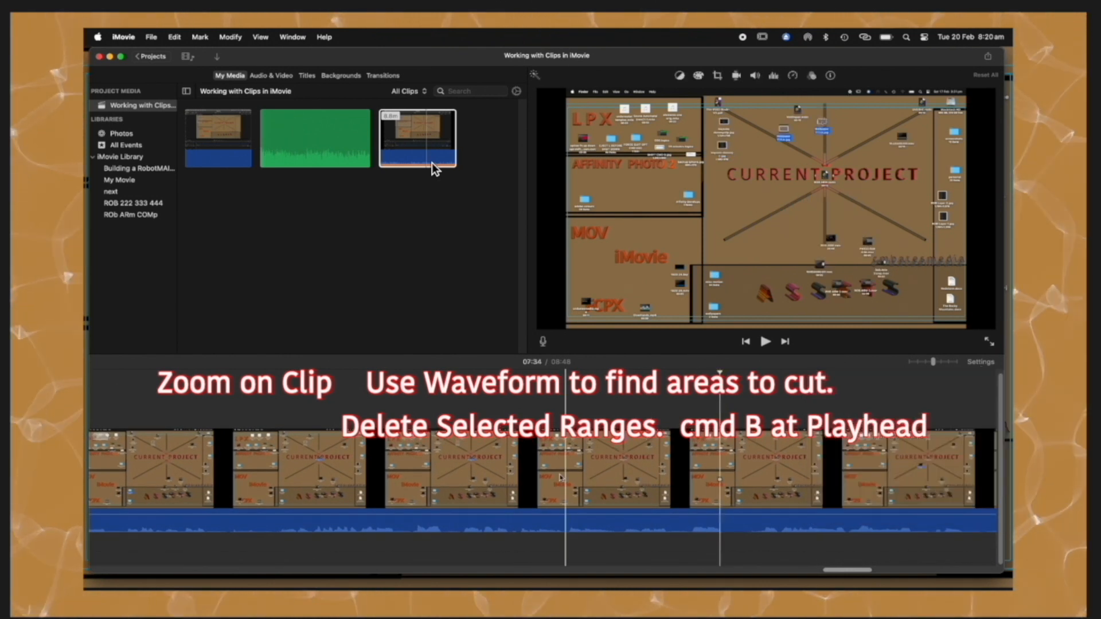
scroll(452, 476, left, 5)
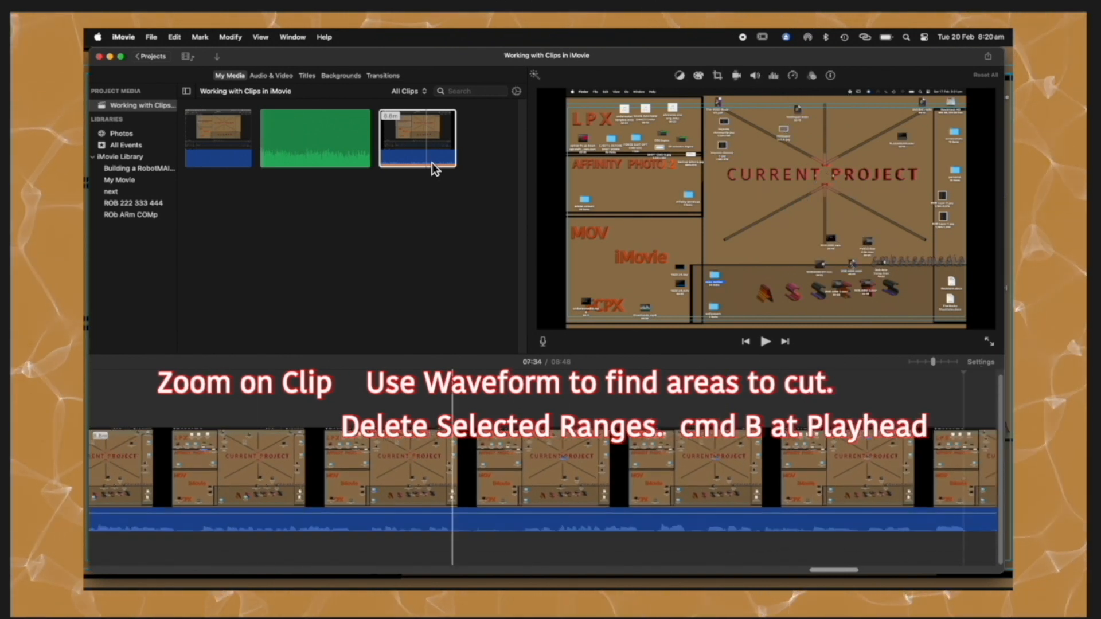
scroll(452, 476, left, 3)
click(141, 471)
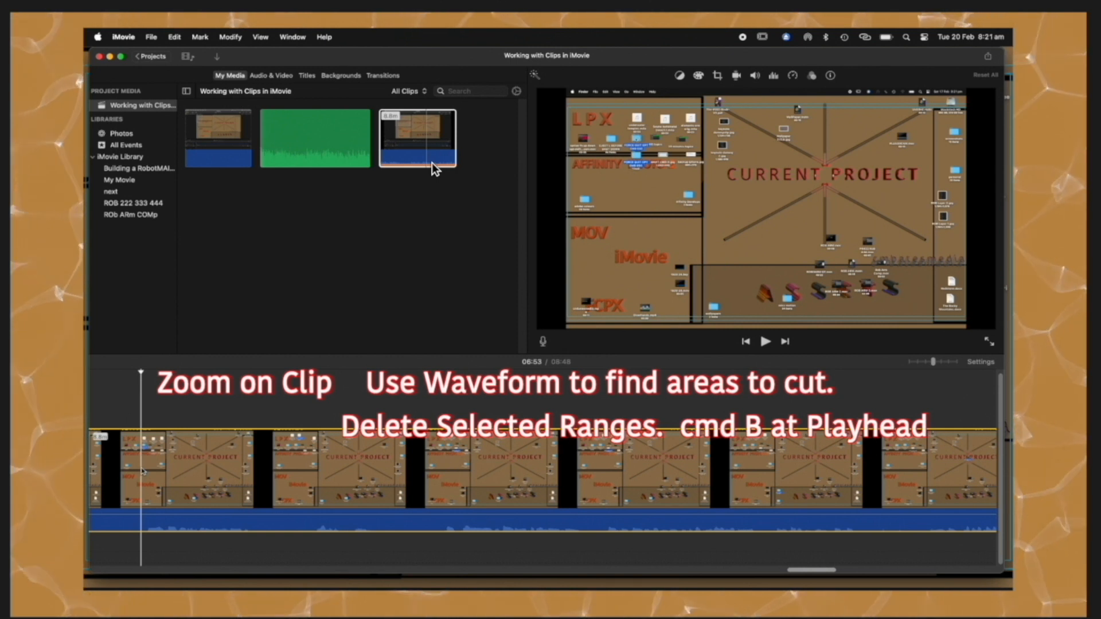
key(super+b)
key(Delete)
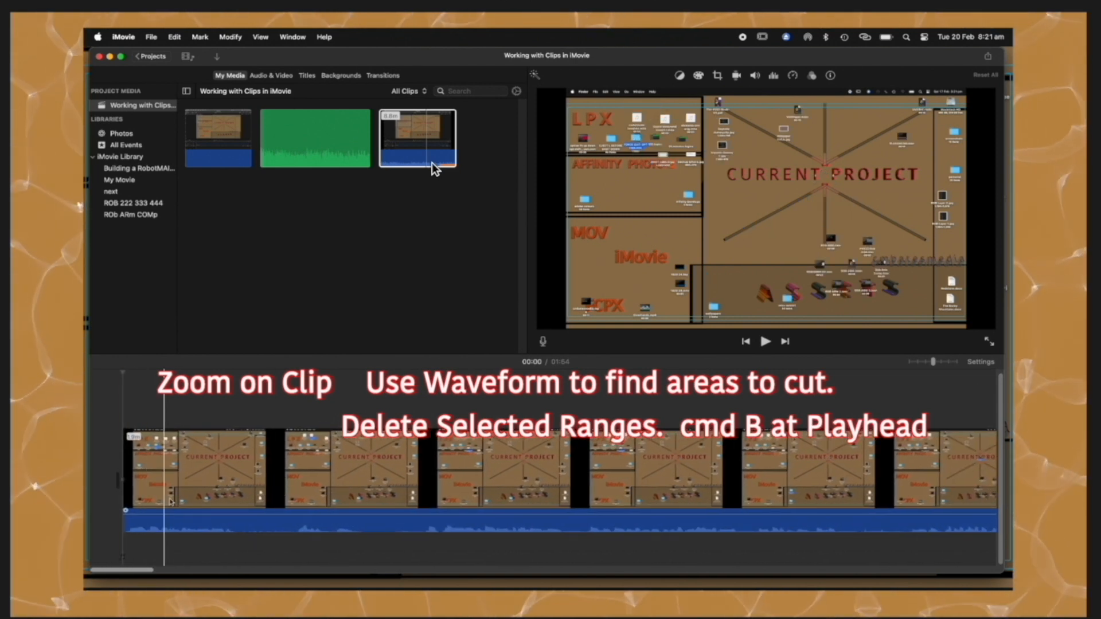
Split the clip at 00:03 and 00:05 and delete the short section between the cuts
click(241, 480)
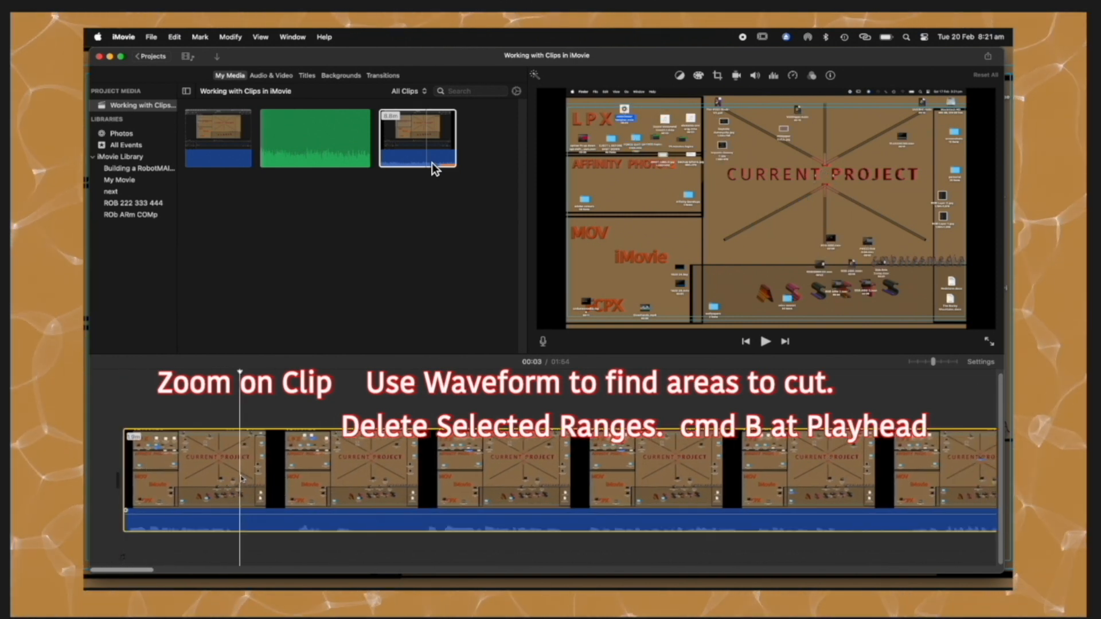
key(super+b)
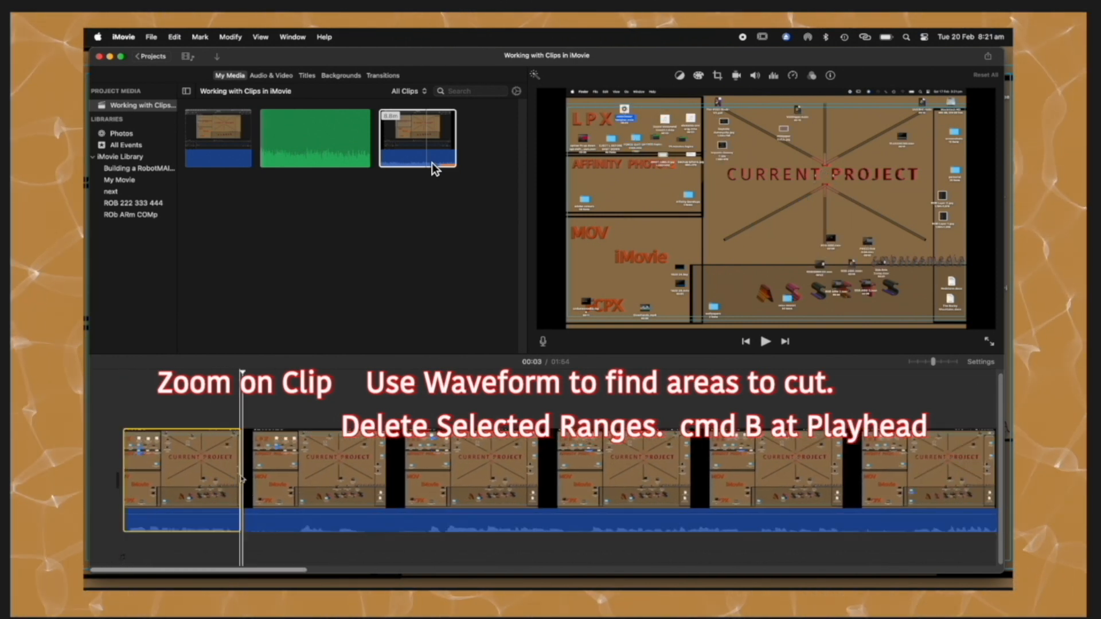
click(299, 492)
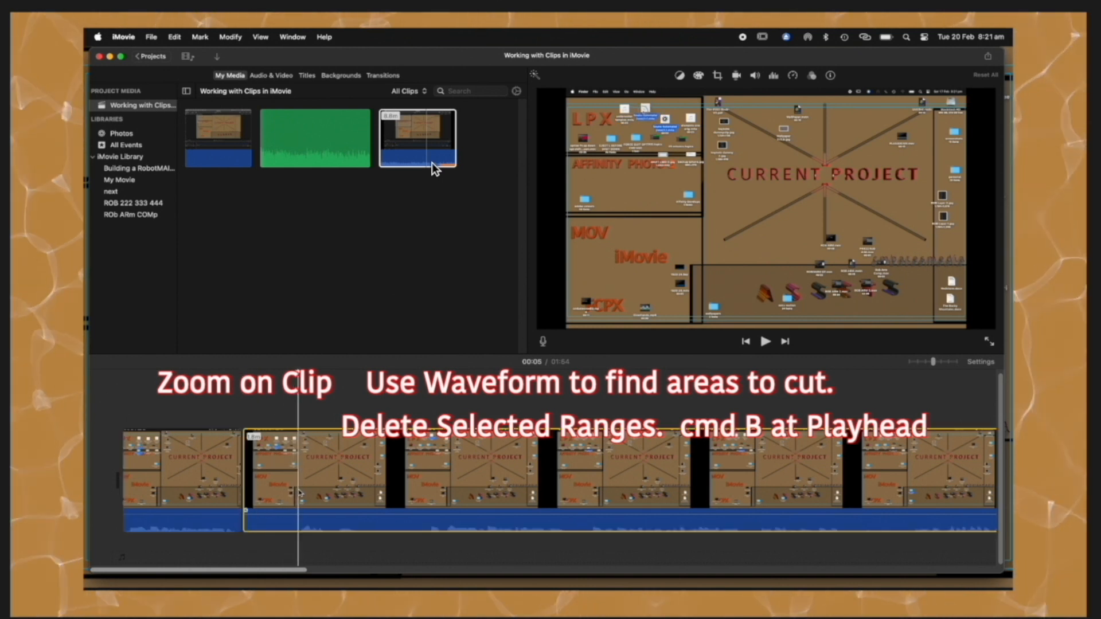
key(super+b)
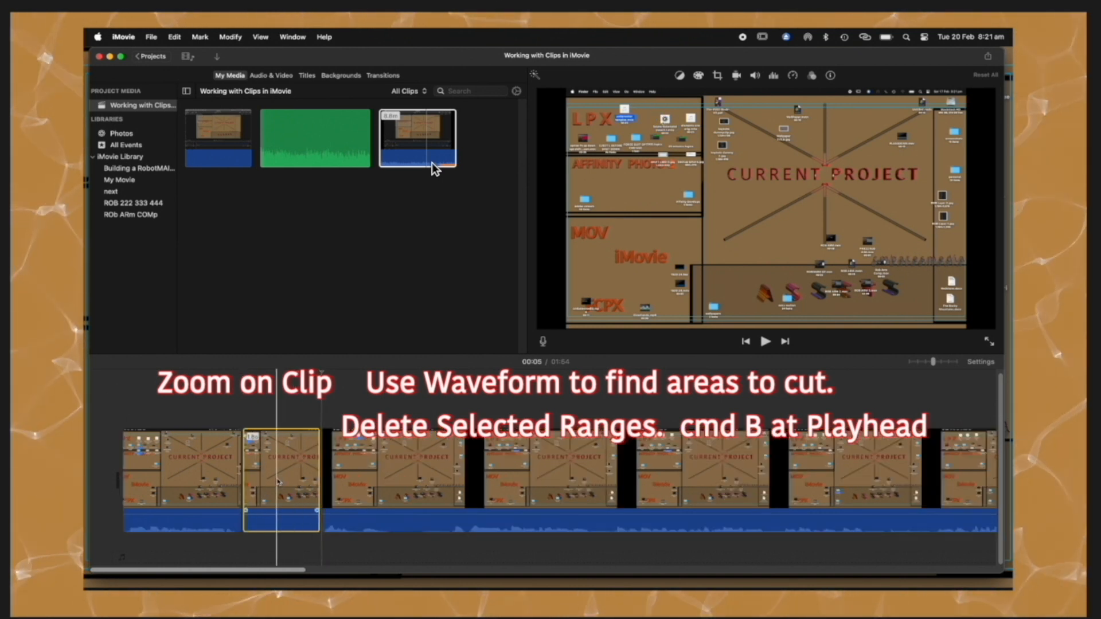
key(Delete)
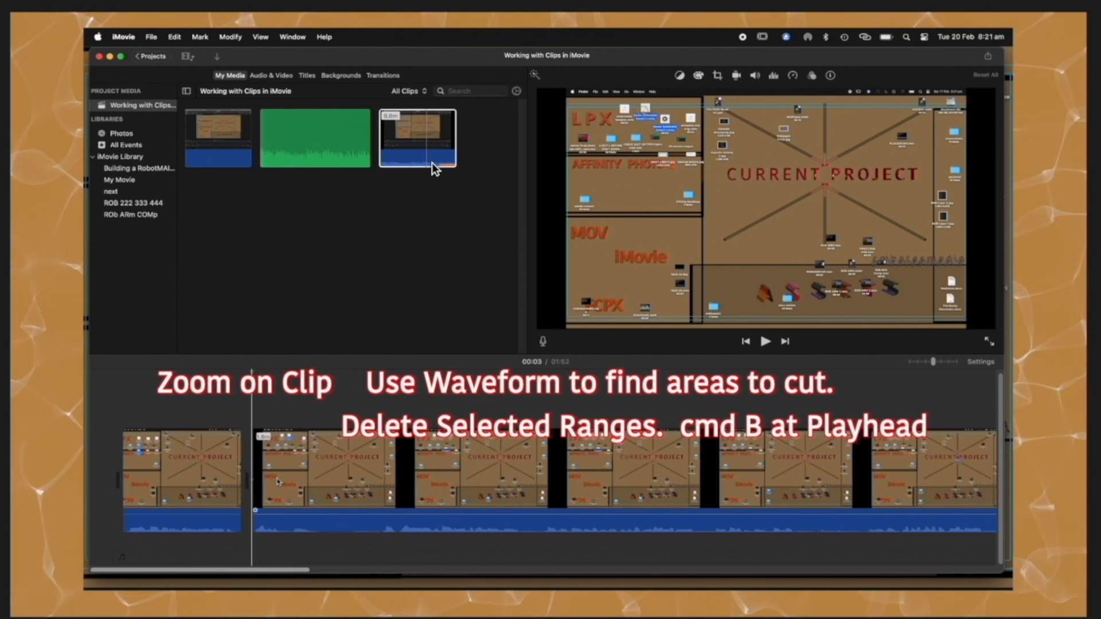
Split the remaining clip at 00:06 and 00:08 and delete the short section between these cuts
click(324, 496)
key(super+b)
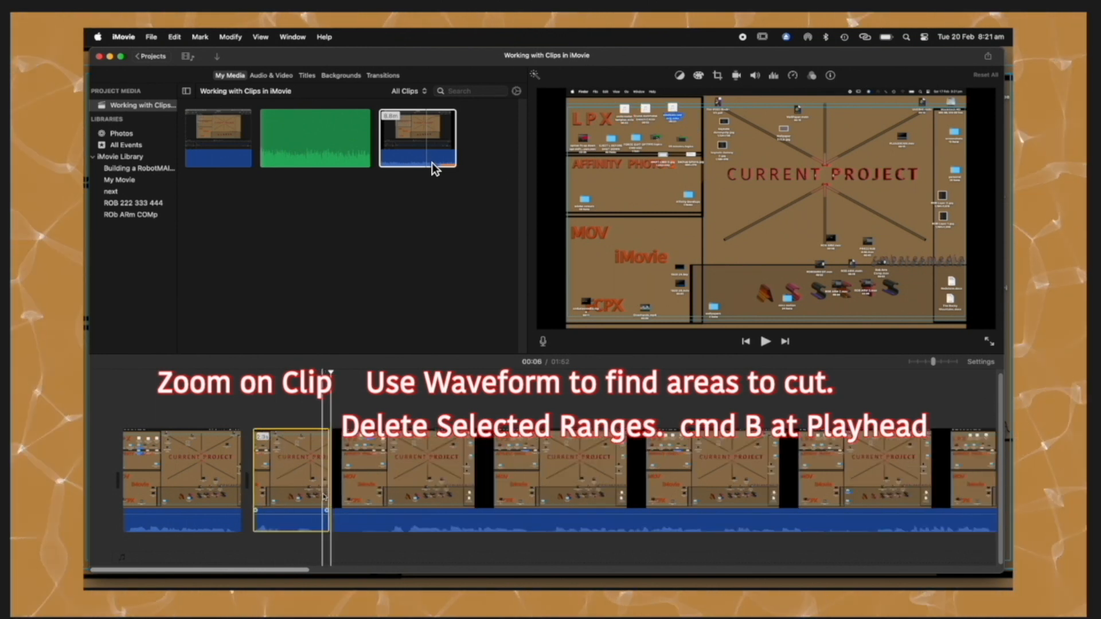
click(390, 499)
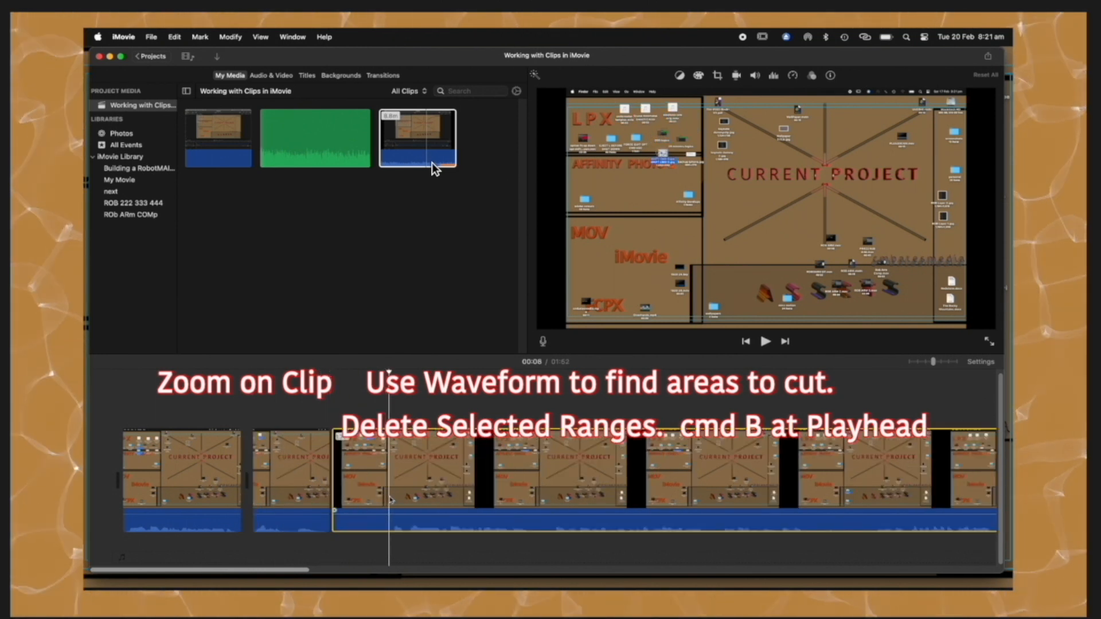
key(super+b)
Cut out the short section of the timeline between about 00:10 and 00:11
click(507, 500)
key(super+b)
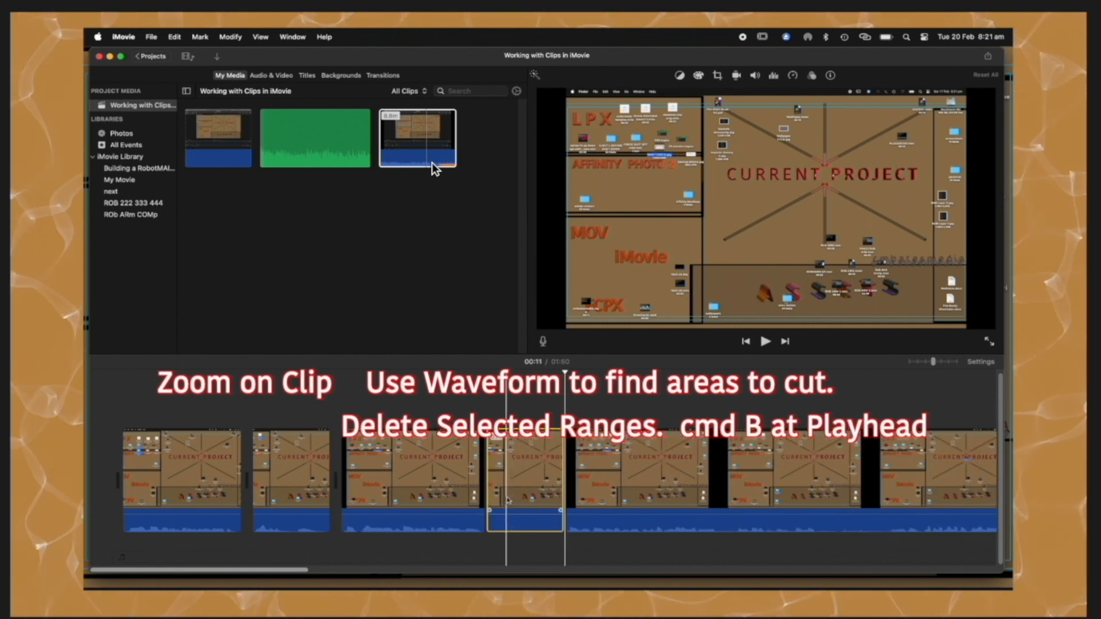
key(Delete)
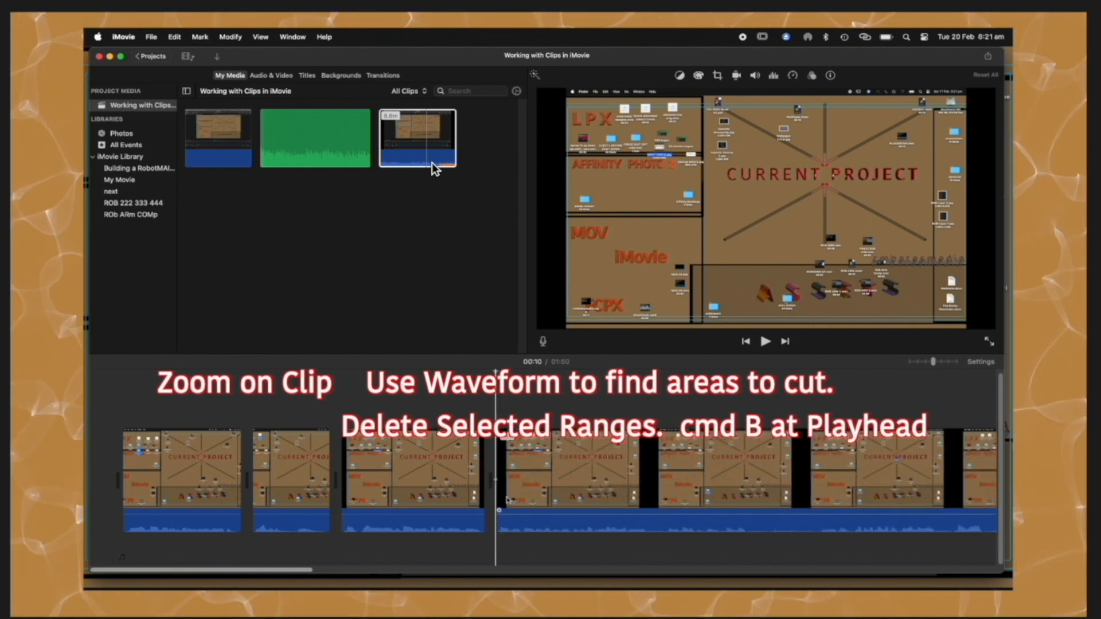
Split the remaining long clip twice, the second time at 00:16, and delete the short section between the cuts
click(647, 485)
key(super+b)
click(726, 486)
key(super+b)
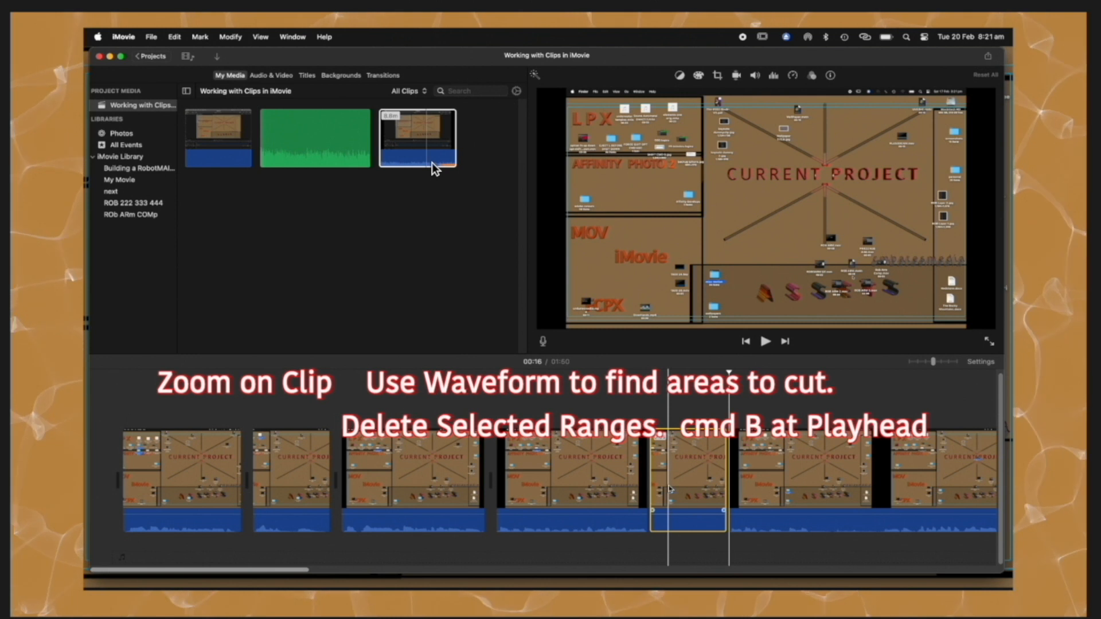
key(Delete)
Split the remaining long clip at 00:18 and 00:20 and delete the section in between
click(745, 488)
key(super+b)
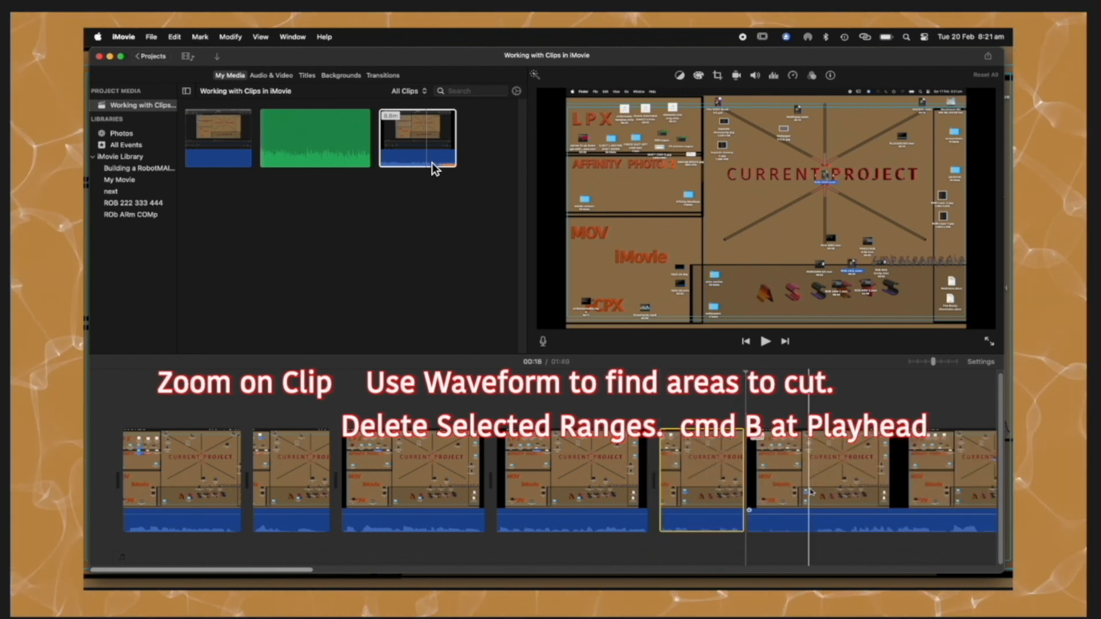
click(816, 492)
key(super+b)
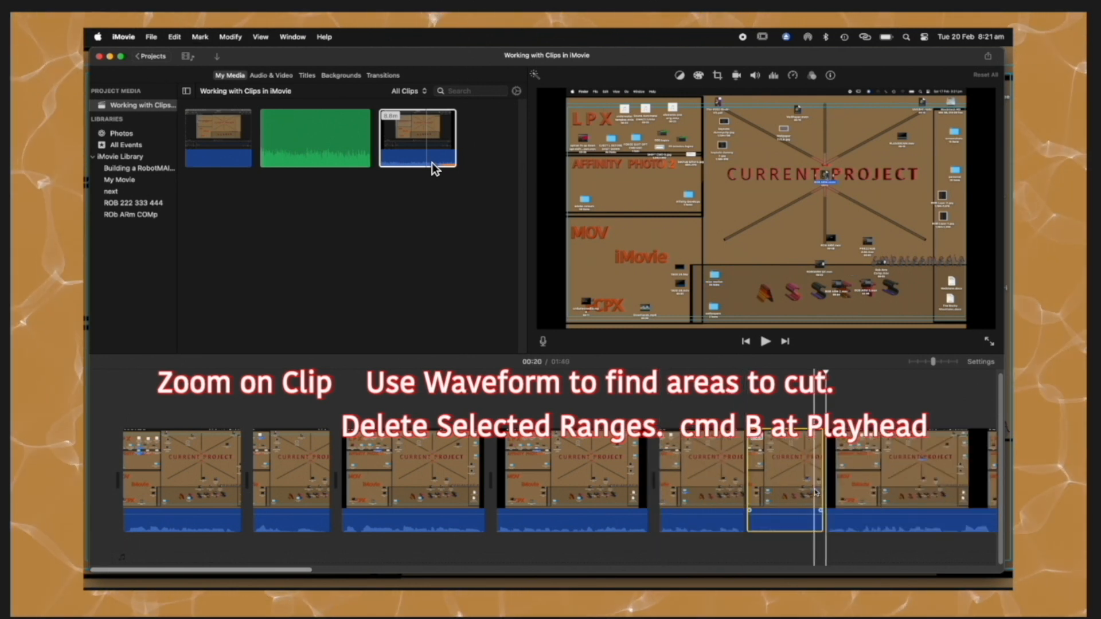
key(Delete)
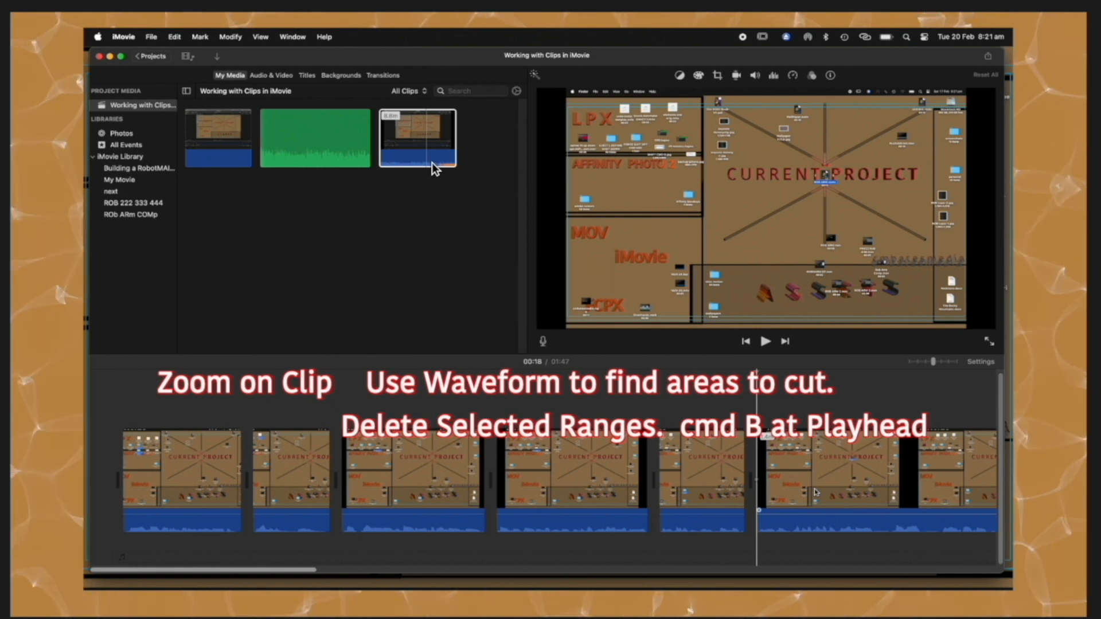
Split the remaining long clip at 00:22 and trim a short stretch off the start of the part after the cut
click(876, 496)
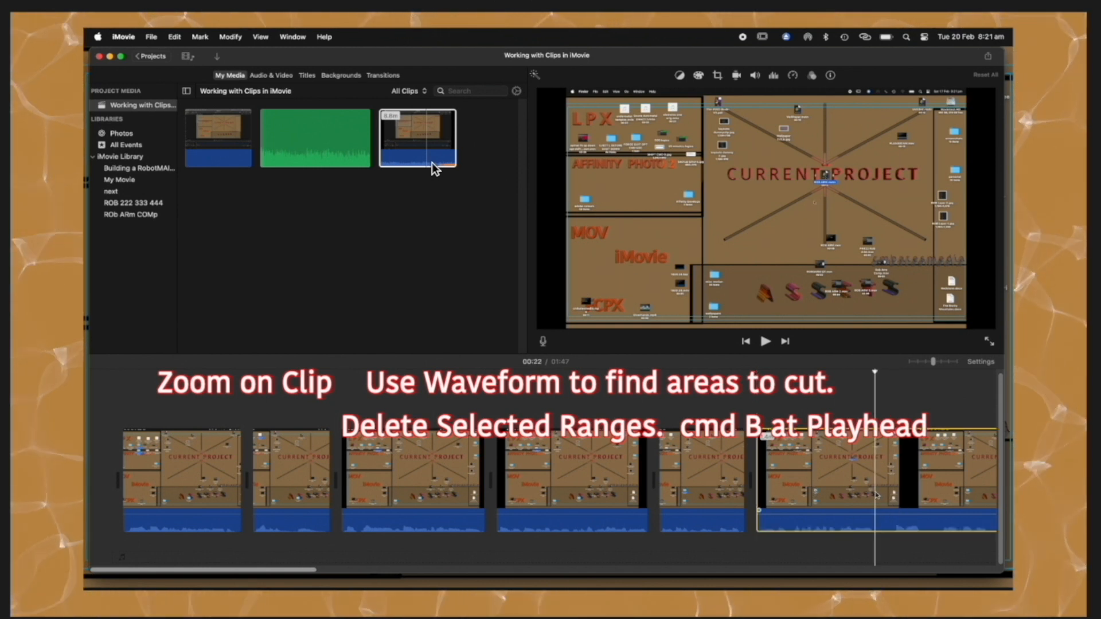
key(super+b)
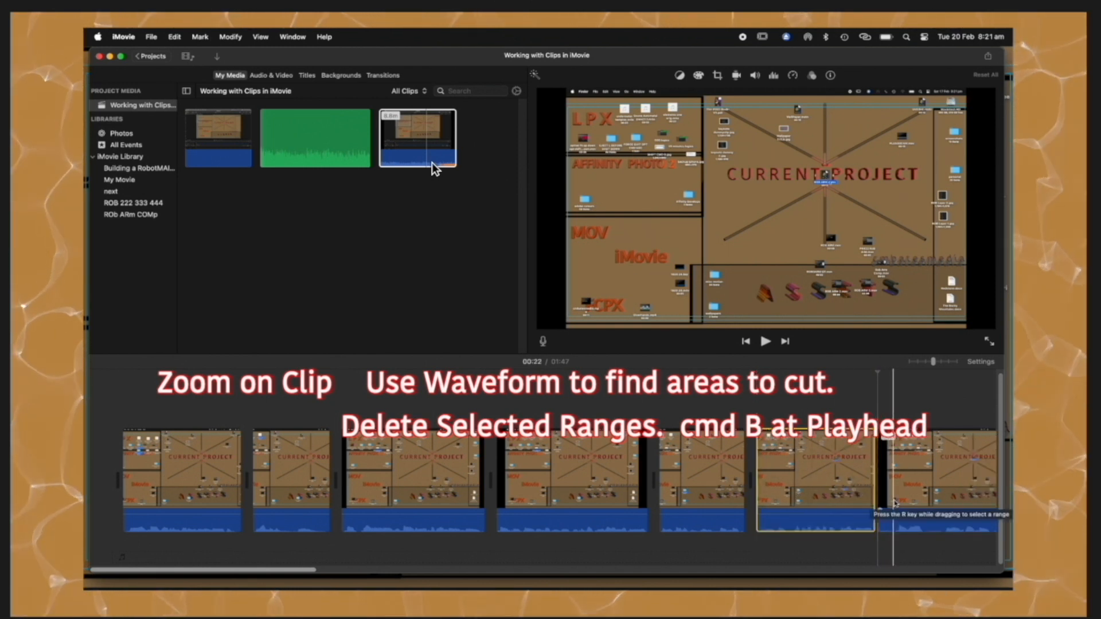
click(894, 489)
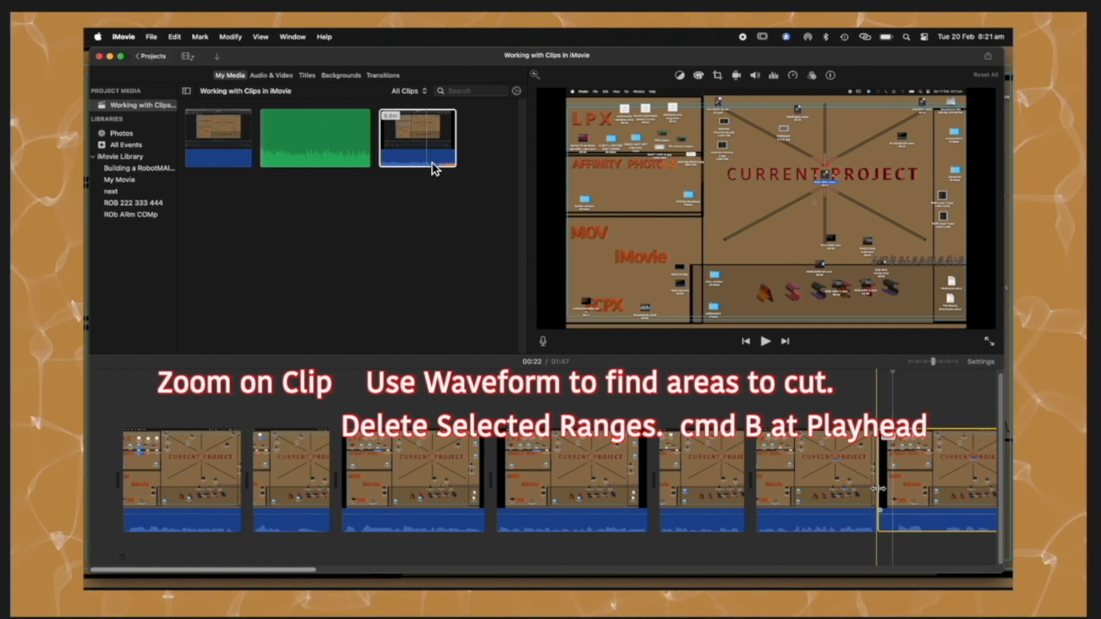
drag(879, 489, 893, 489)
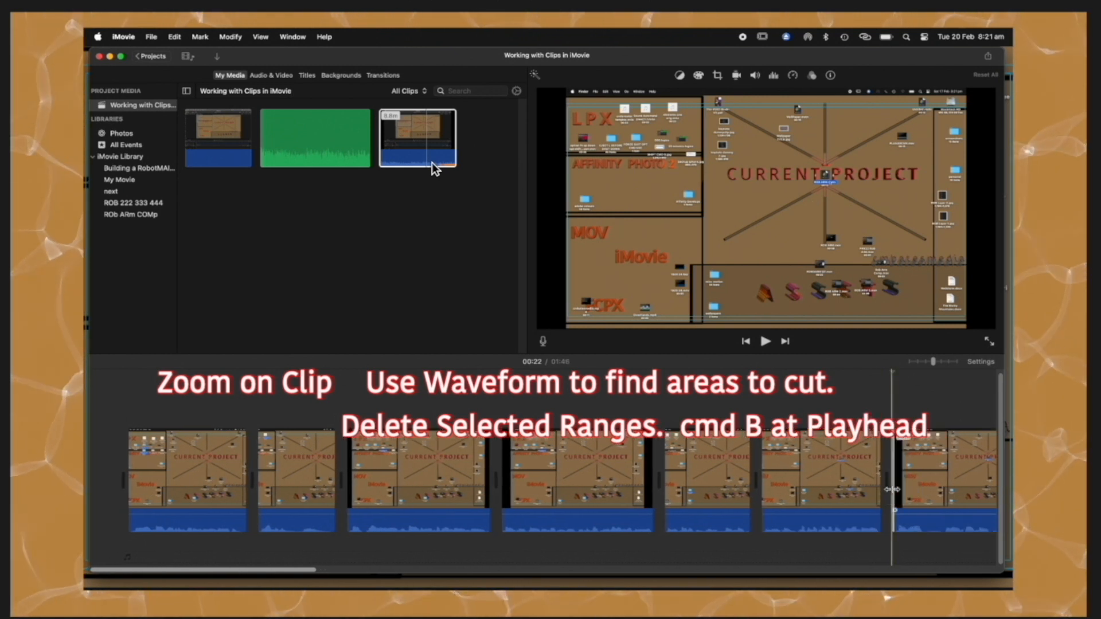
Split the remaining long clip at 00:25 and trim the start of the clip that follows the cut
scroll(948, 485, right, 3)
scroll(953, 484, right, 5)
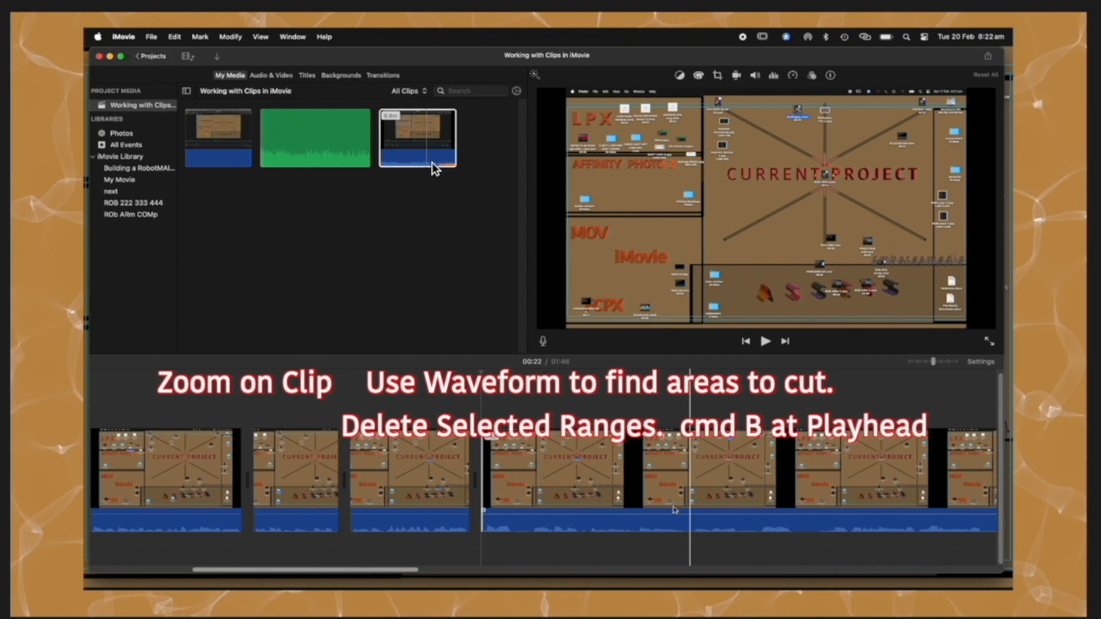
click(587, 492)
key(super+b)
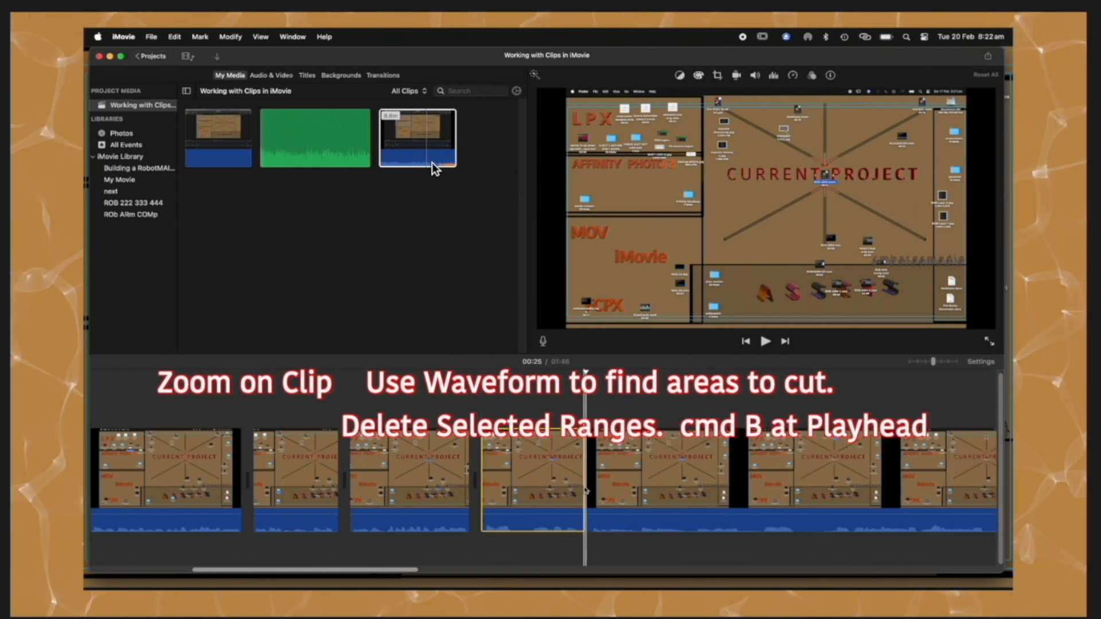
click(608, 489)
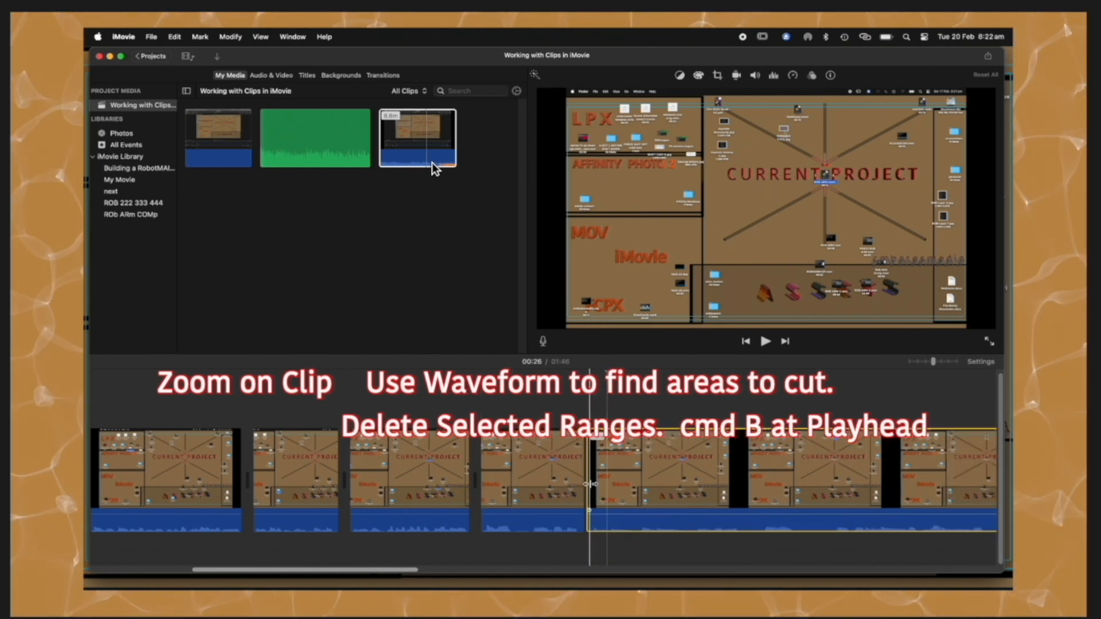
drag(591, 484, 638, 482)
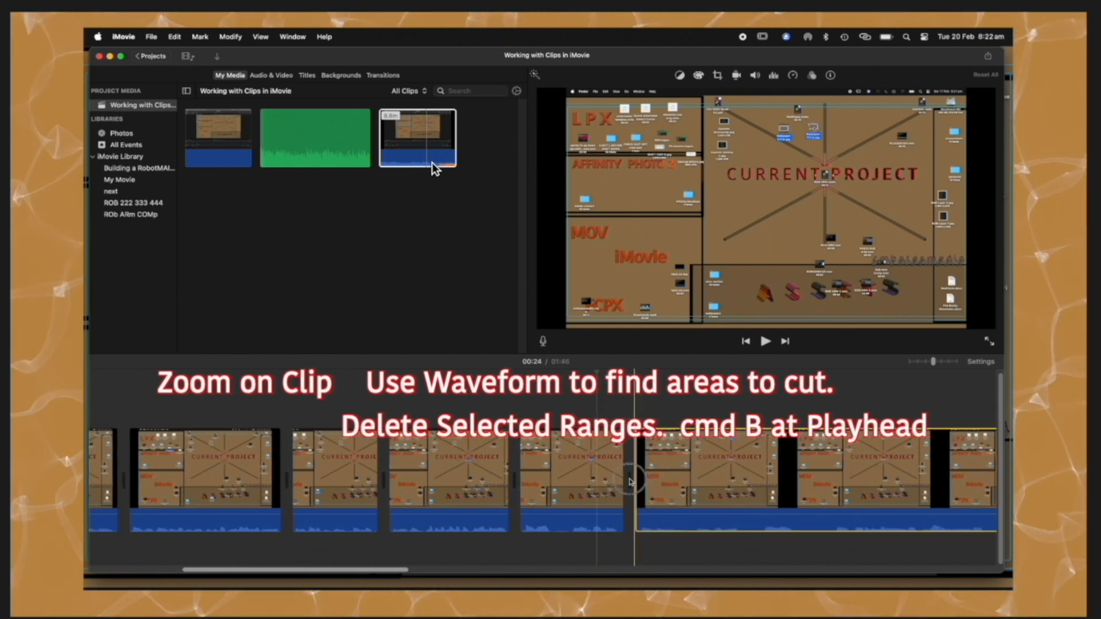
mouse_move(636, 482)
mouse_down()
mouse_move(578, 478)
mouse_move(632, 479)
mouse_up()
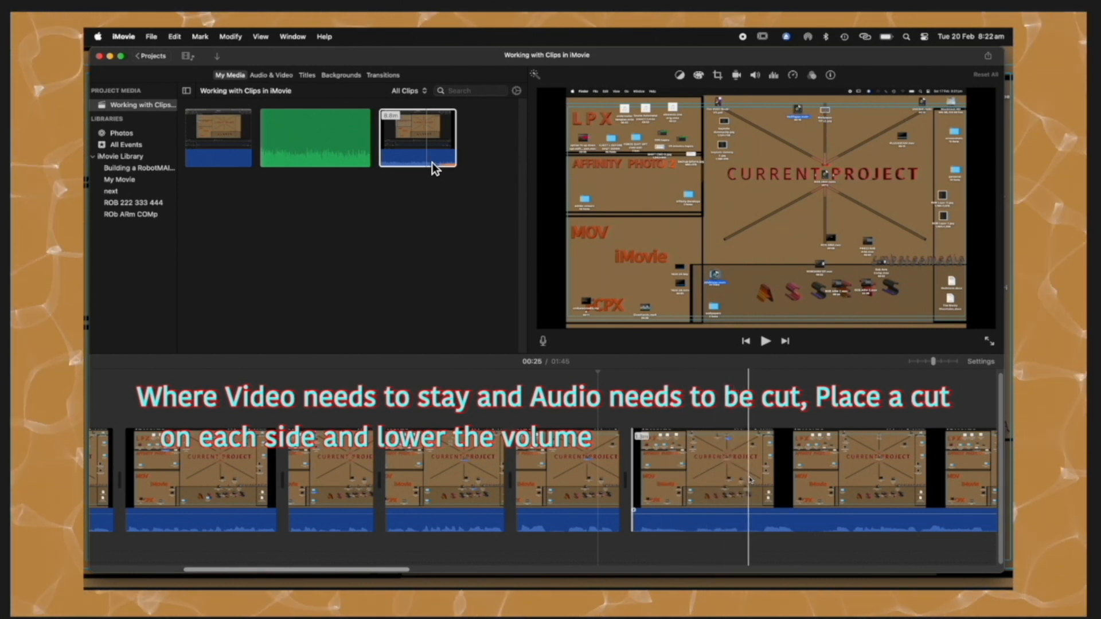
Split the long clip at 00:31 and lower the volume of the section before the cut to silence
click(798, 478)
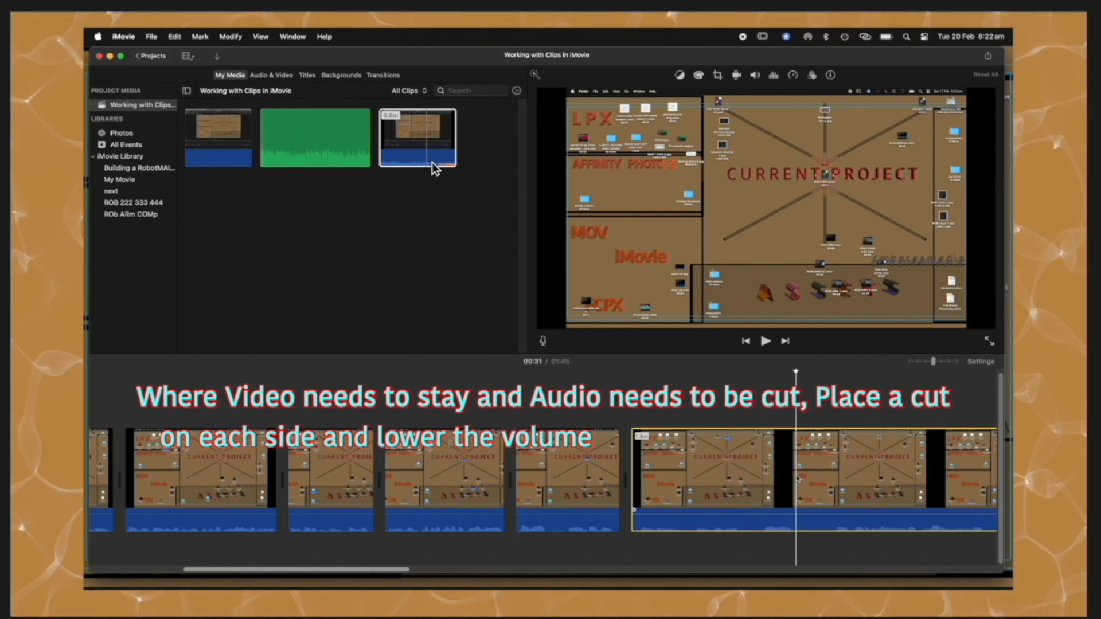
key(super+b)
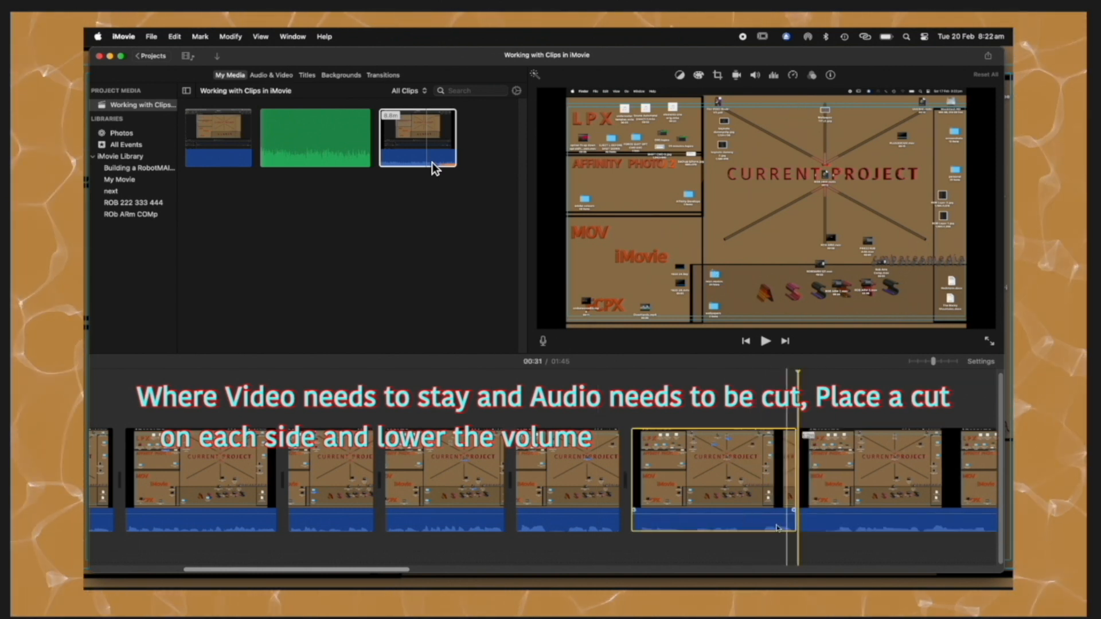
click(722, 513)
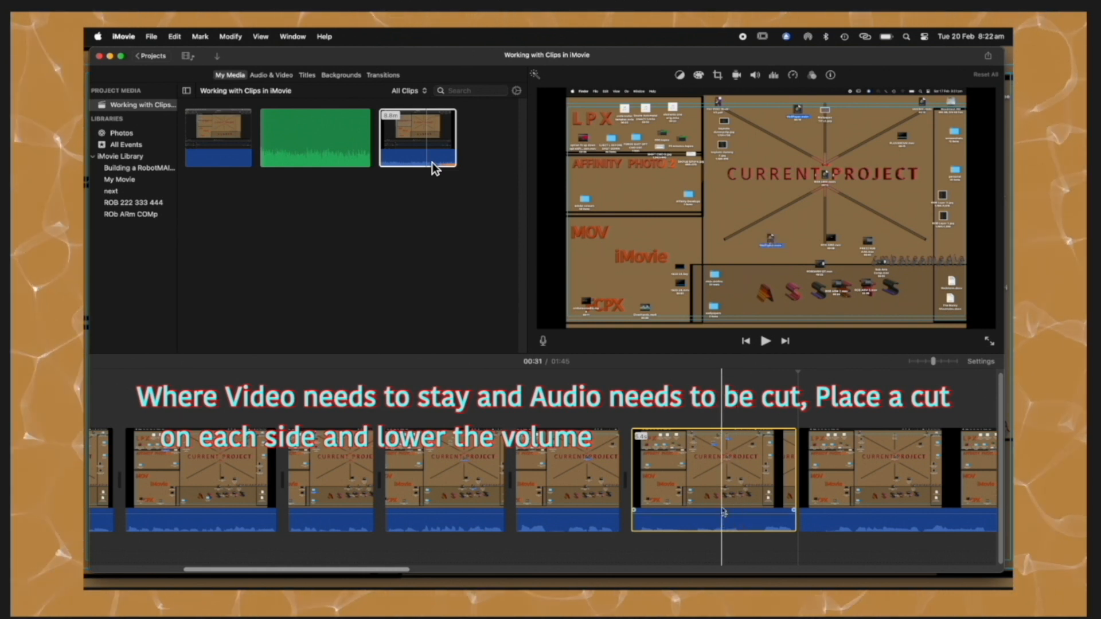
drag(724, 512, 715, 534)
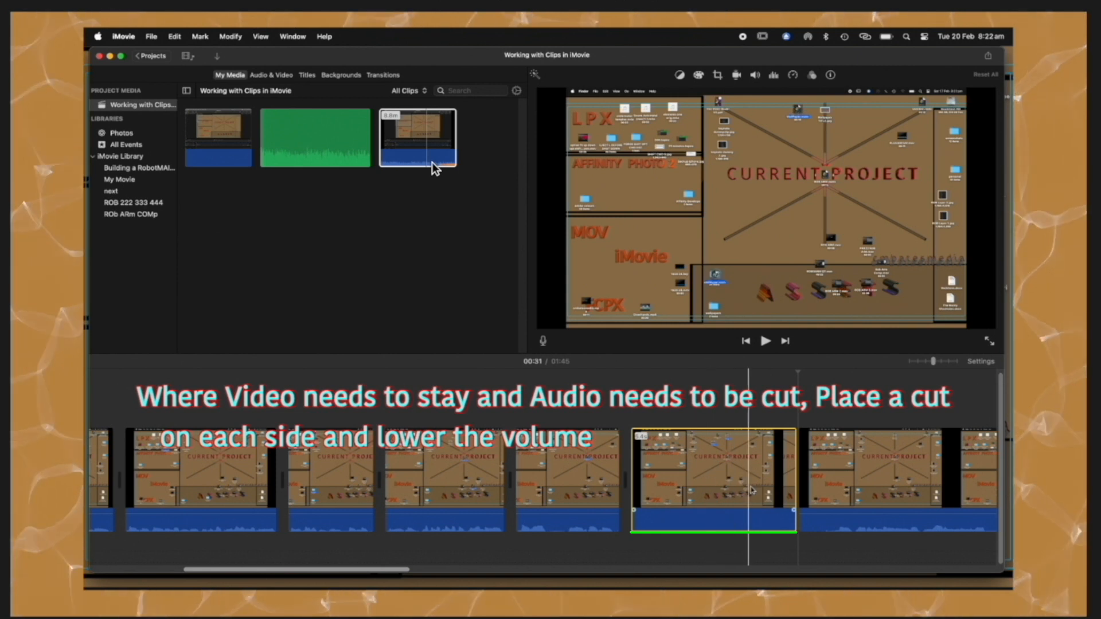
Trim the start of the clip after the silenced section, and split that clip at 00:34 and 00:52
drag(802, 478, 824, 477)
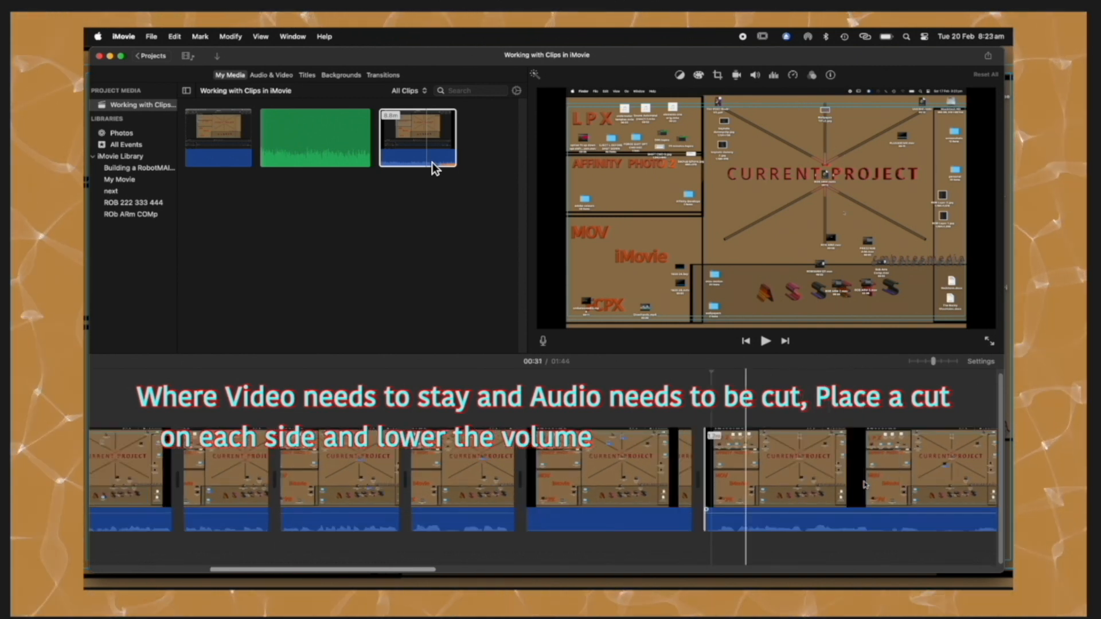
scroll(865, 484, right, 3)
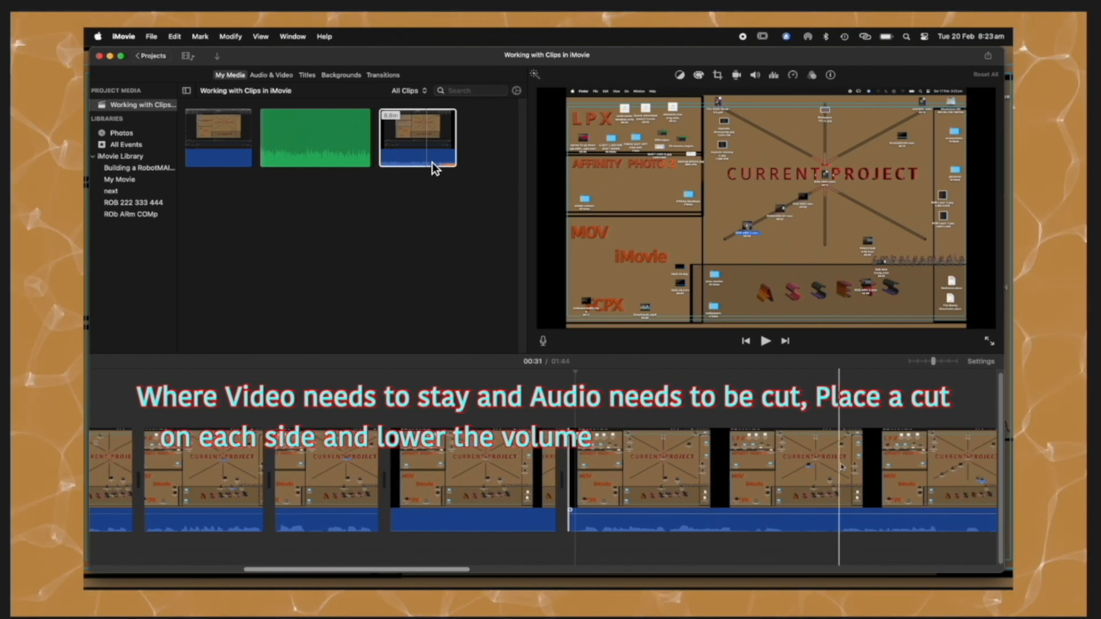
scroll(907, 467, right, 8)
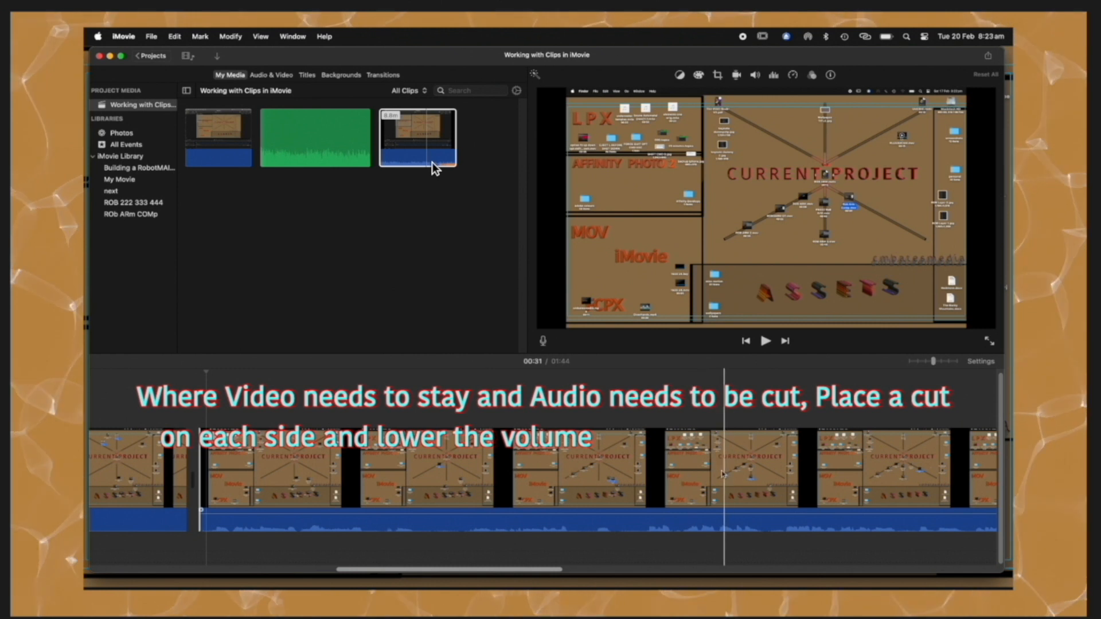
click(315, 495)
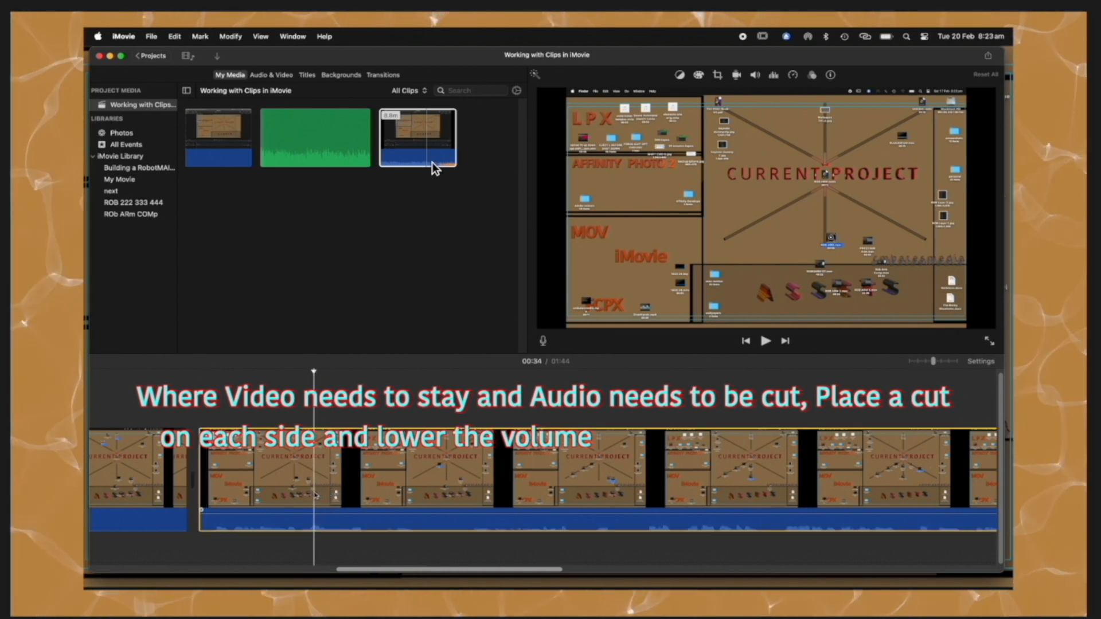
key(super+b)
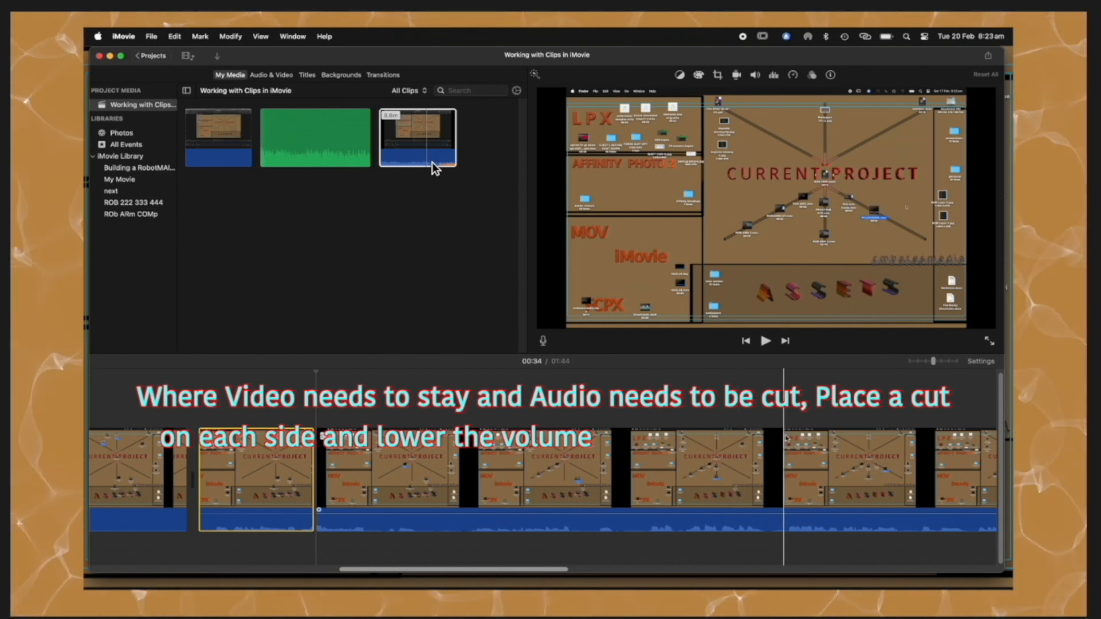
click(849, 436)
key(super+b)
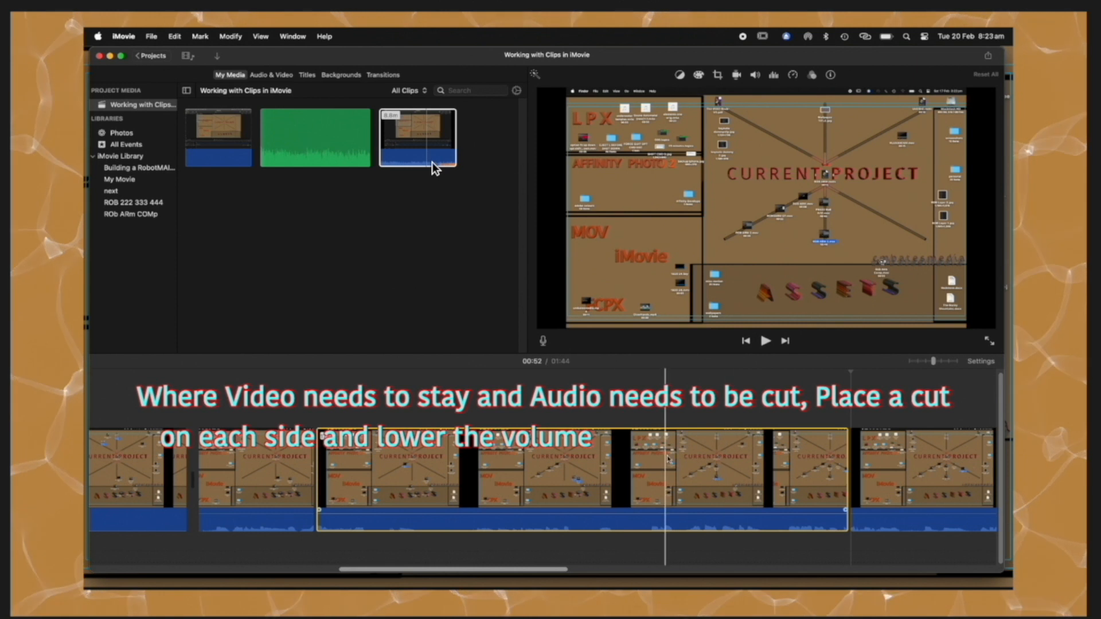
Set the volume of the section between the 00:34 and 00:52 cuts to 0% and enlarge the viewer above the timeline
click(755, 76)
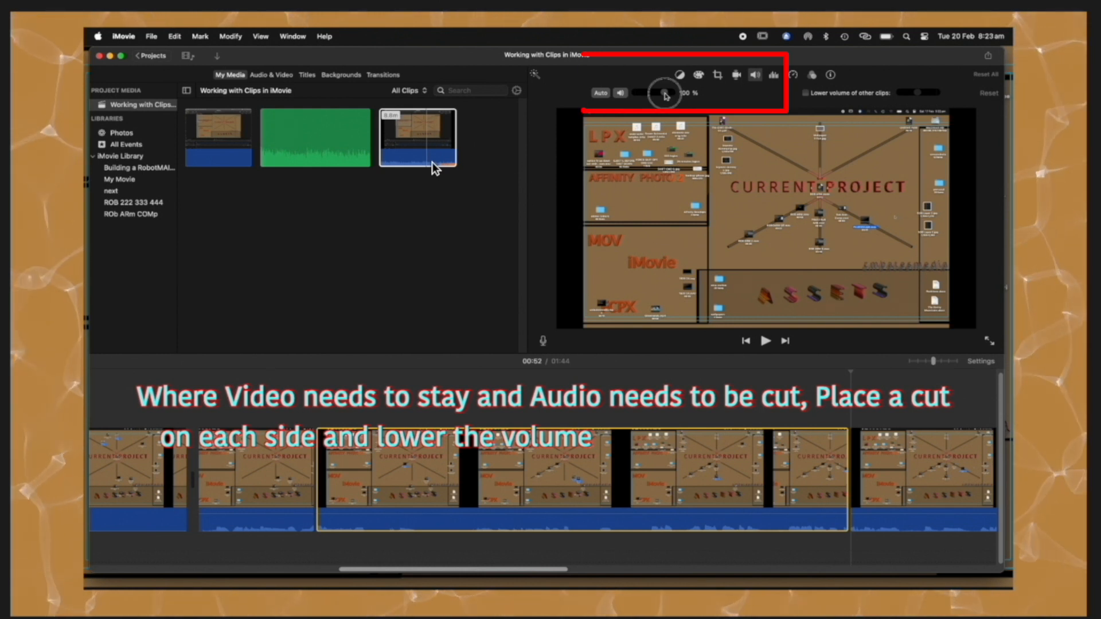
drag(664, 93, 629, 104)
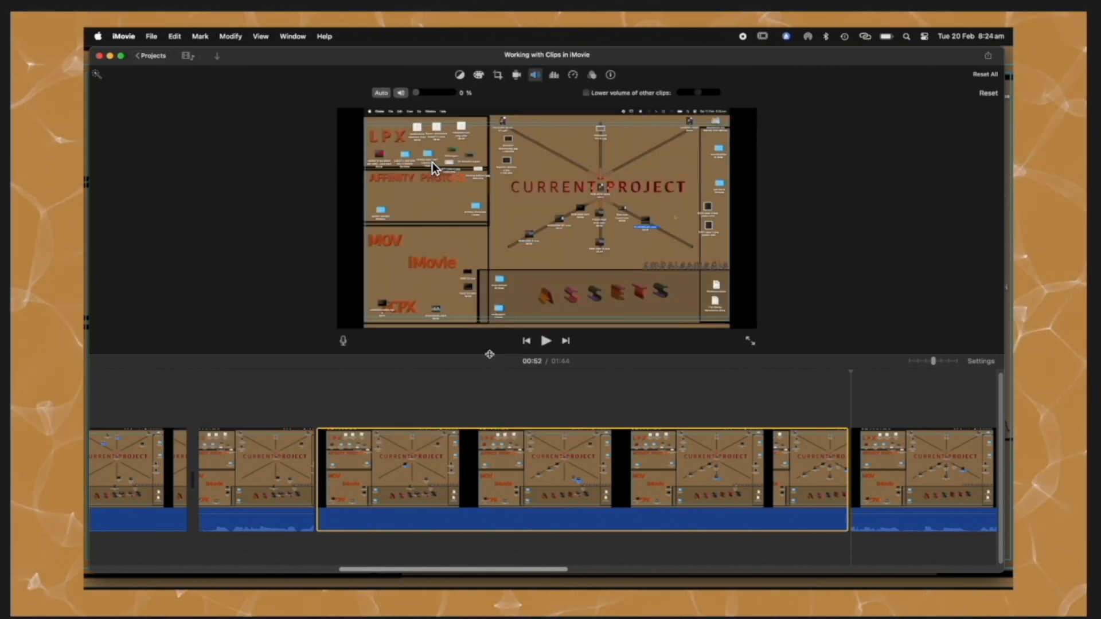
drag(487, 353, 491, 414)
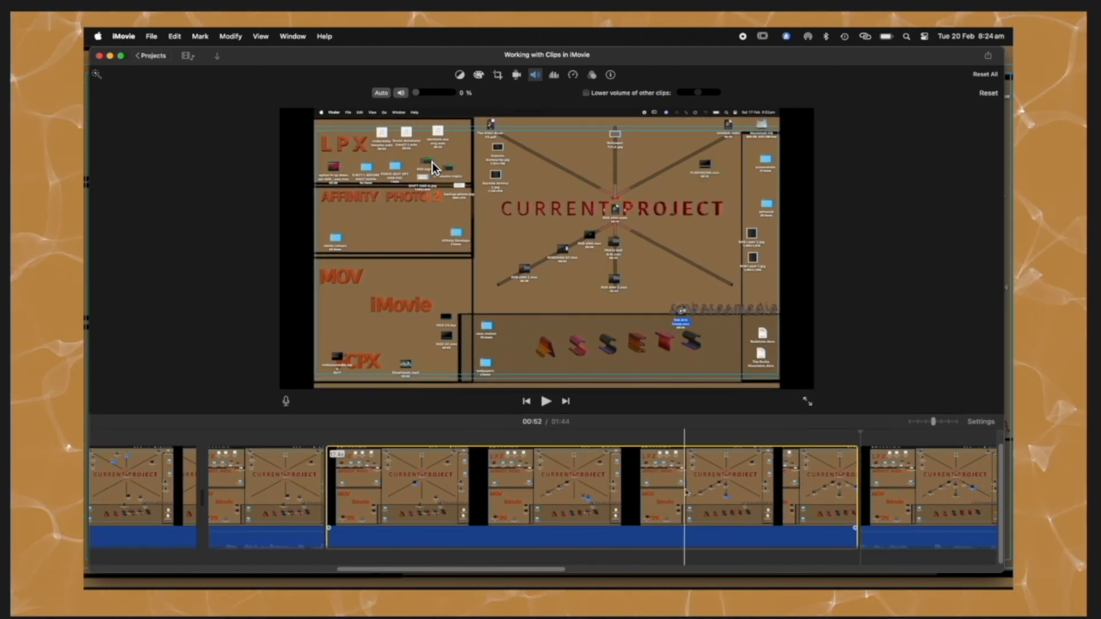
Split the remaining clip at 01:03 and remove the short unwanted stretch right after the cut
scroll(684, 494, right, 5)
scroll(685, 492, right, 6)
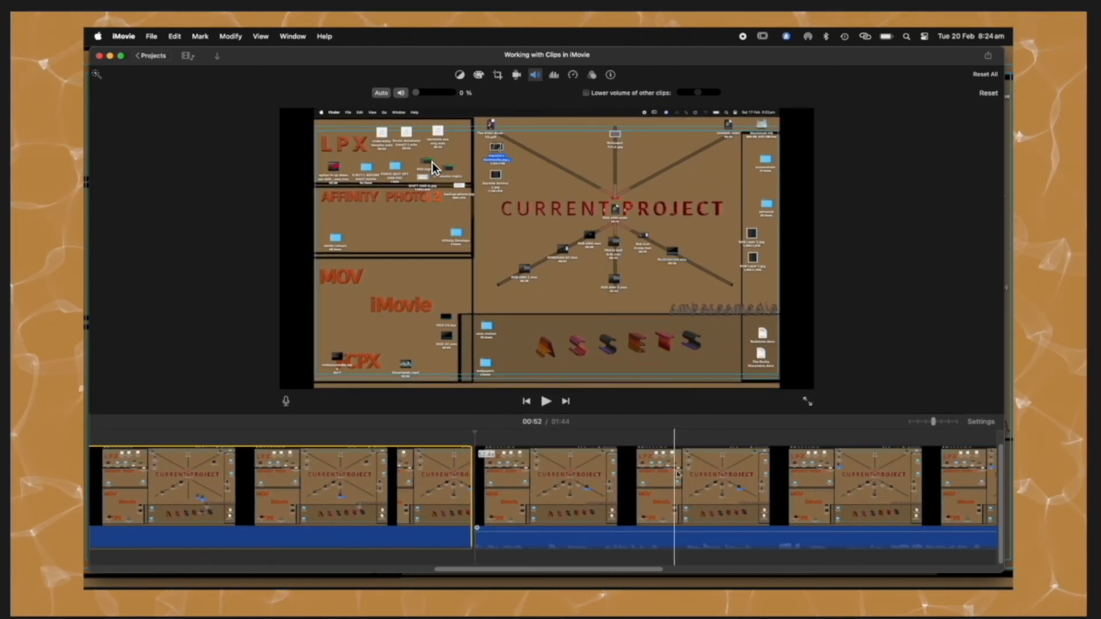
click(829, 480)
key(super+b)
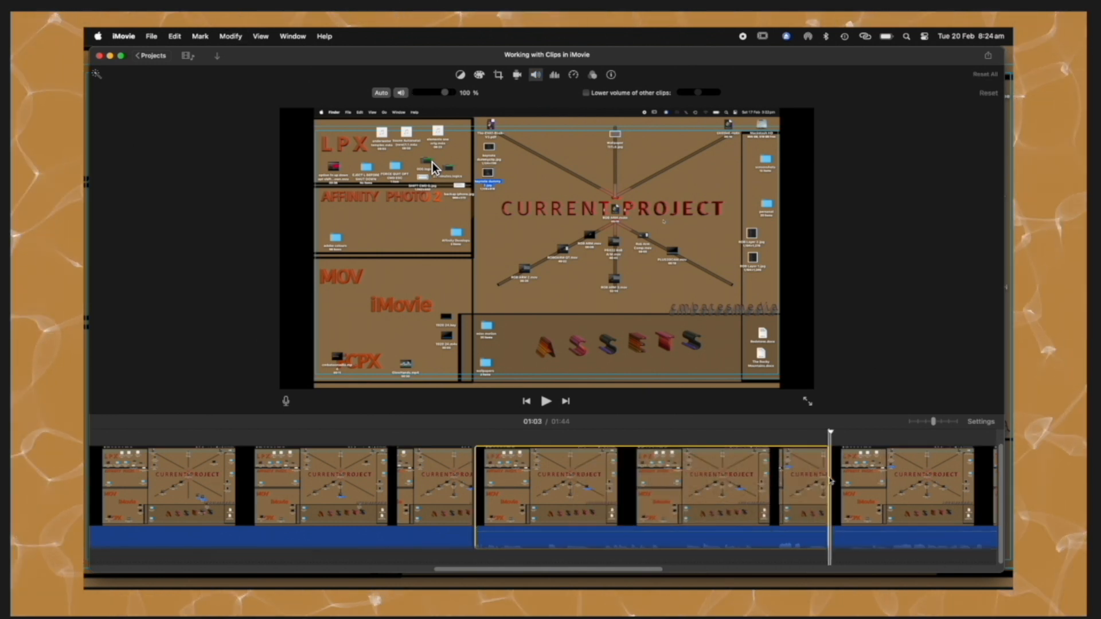
click(888, 481)
key(Delete)
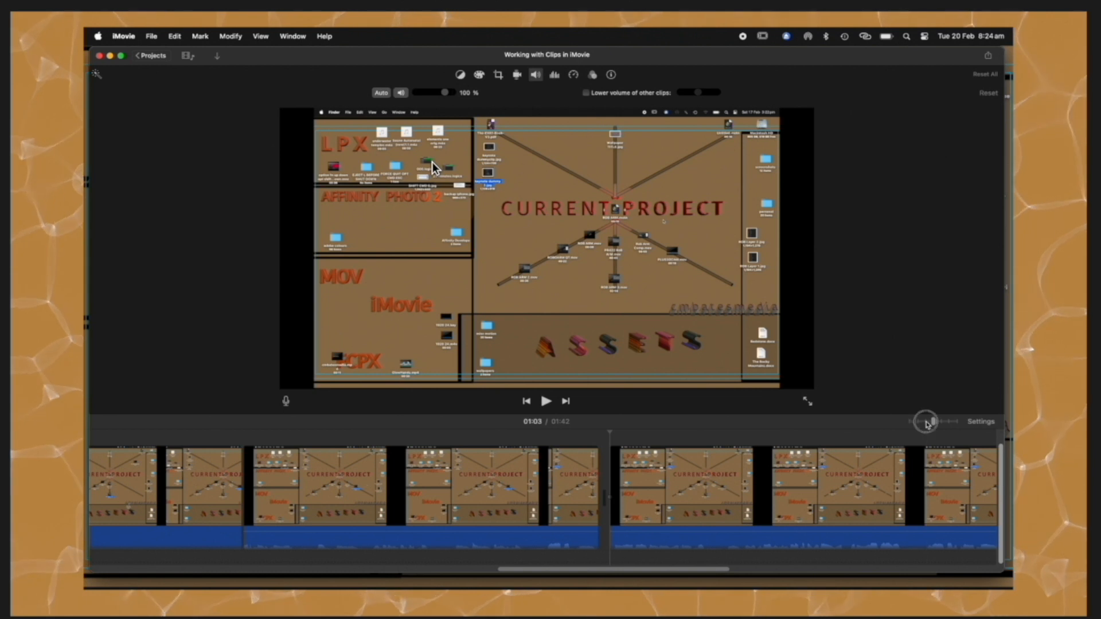
Split the last clip at about 01:37 and delete the closing section after the cut
drag(933, 422, 917, 422)
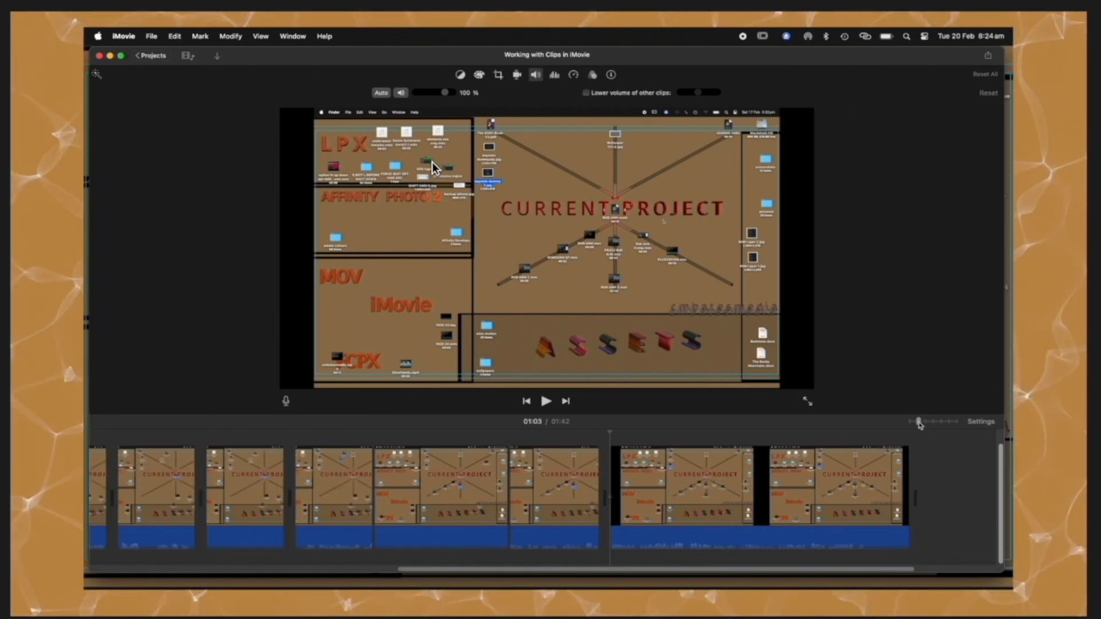
key(super+b)
click(916, 498)
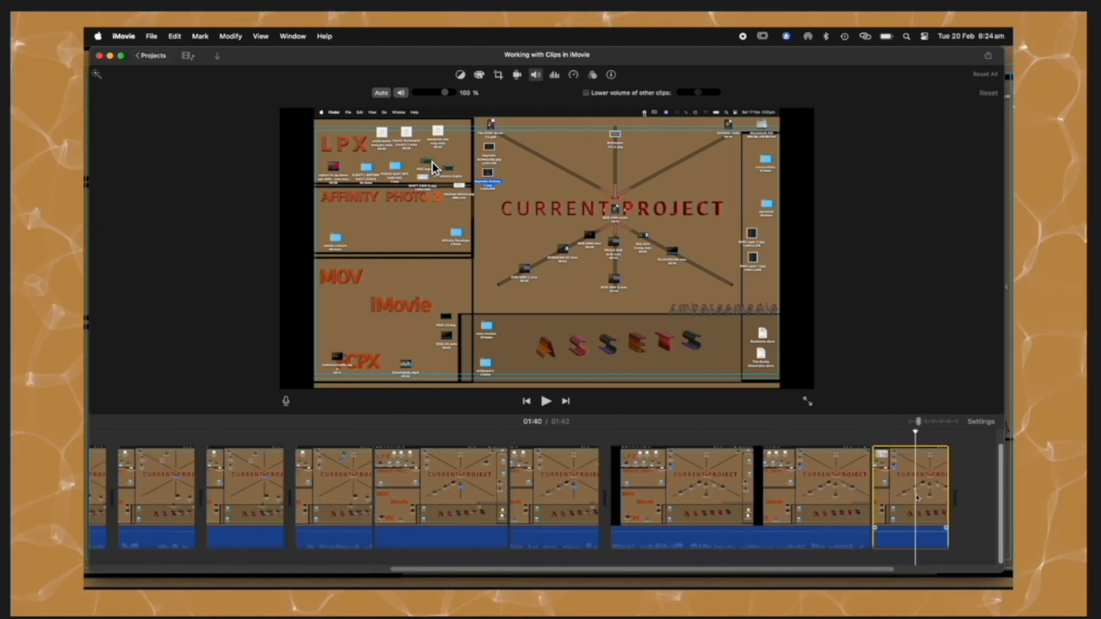
key(Delete)
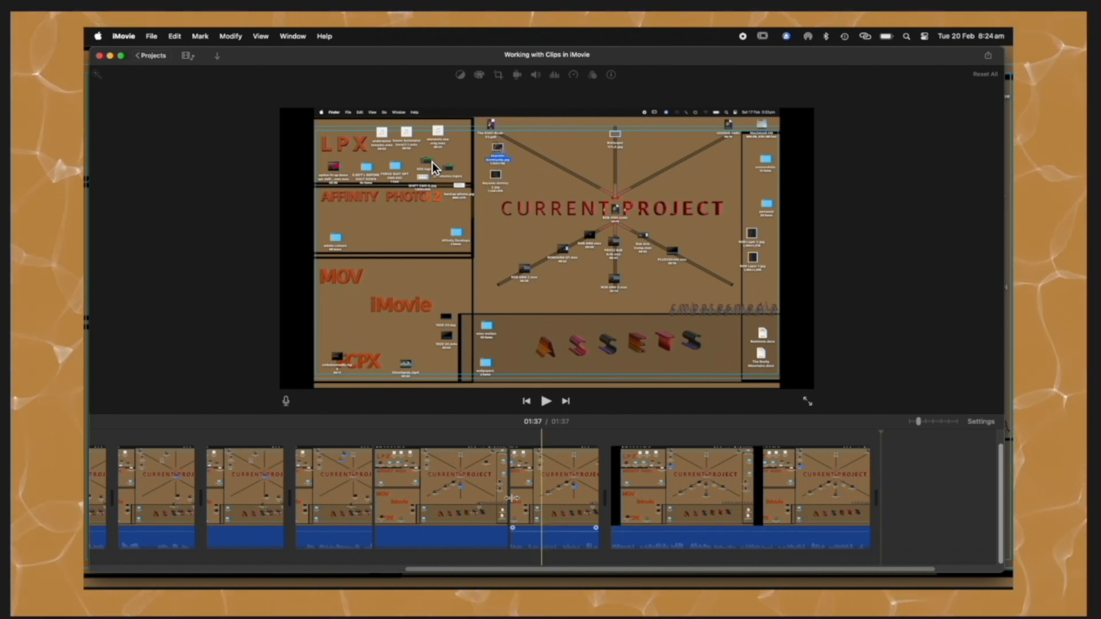
Start a file export of the edited project and shorten its description to "Working with Clips in iMovie"
drag(919, 422, 910, 422)
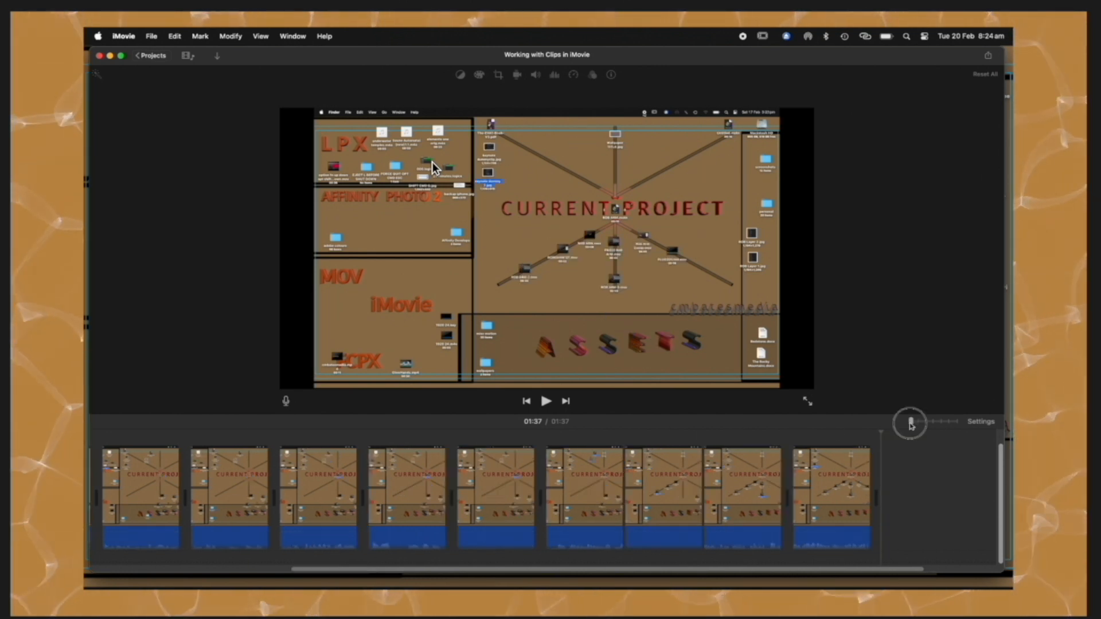
scroll(438, 499, left, 5)
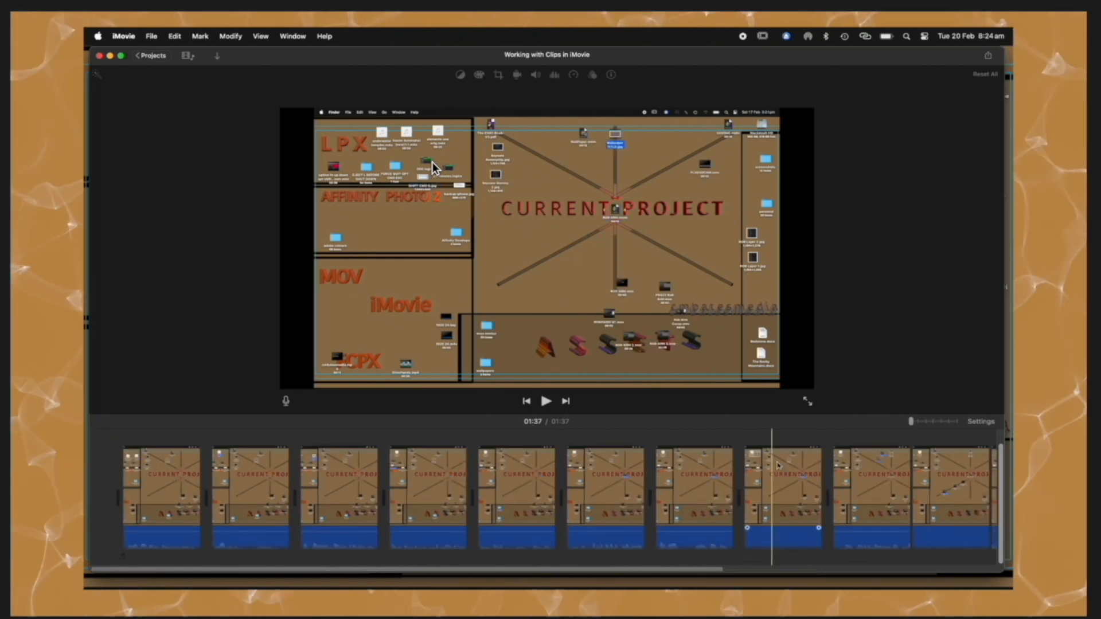
click(989, 55)
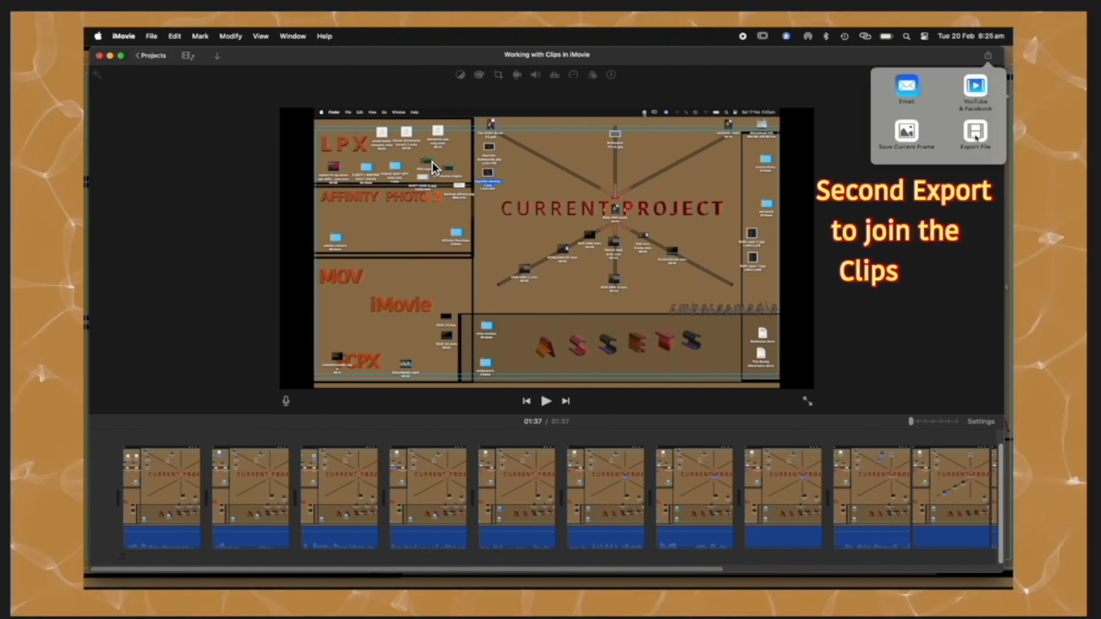
click(976, 133)
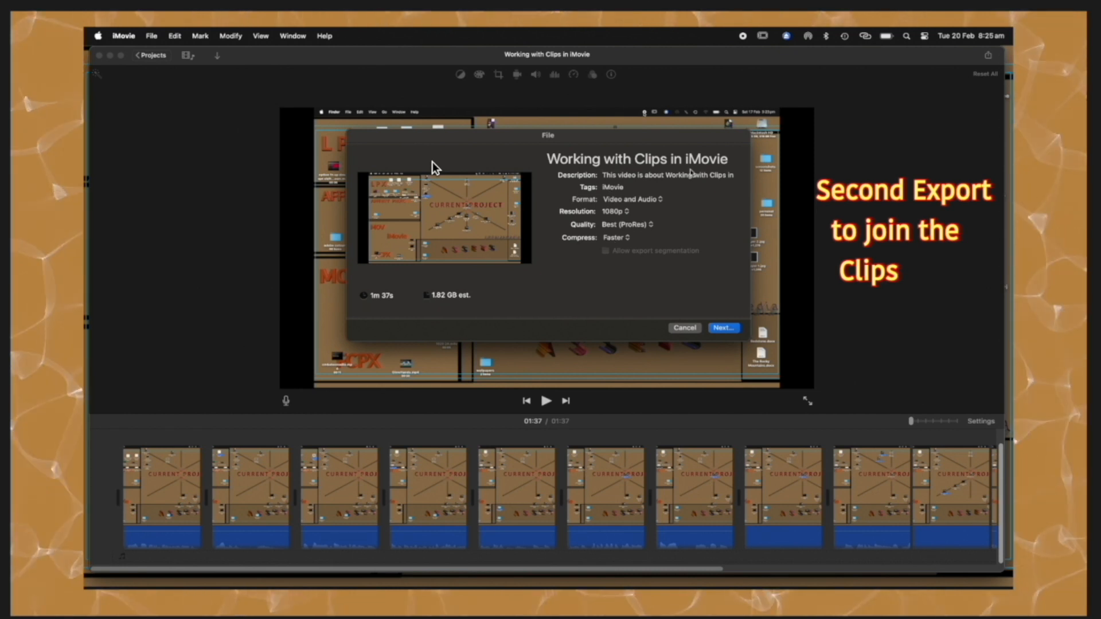
drag(665, 176, 591, 178)
key(BackSpace)
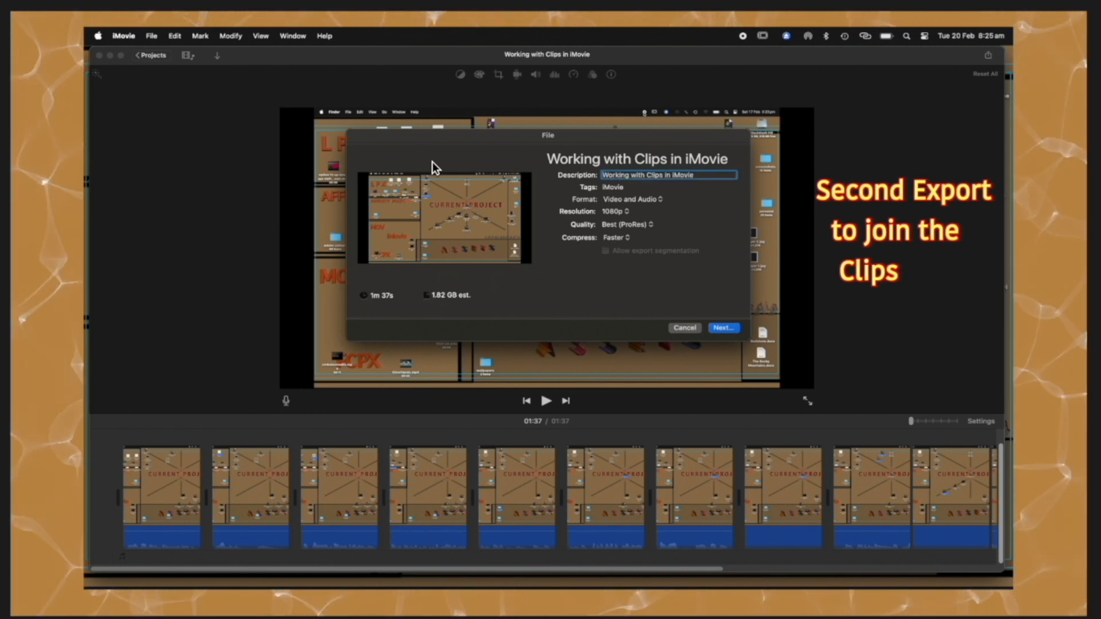
Name the export file WorkingClipsiMovieFINAL.mov and save it to the Desktop
click(721, 329)
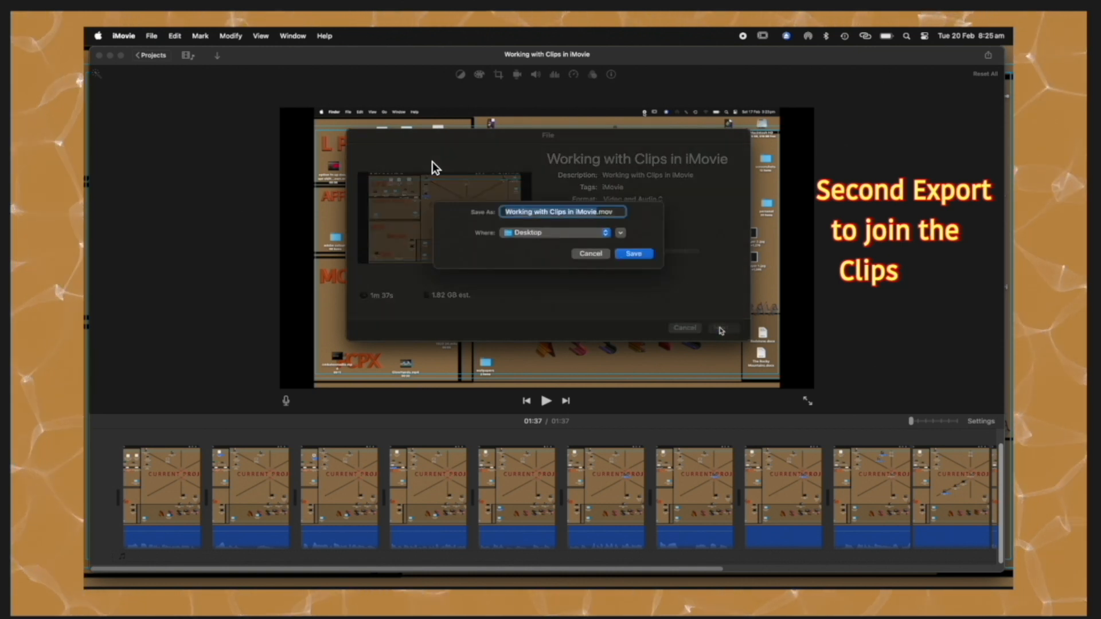
click(598, 212)
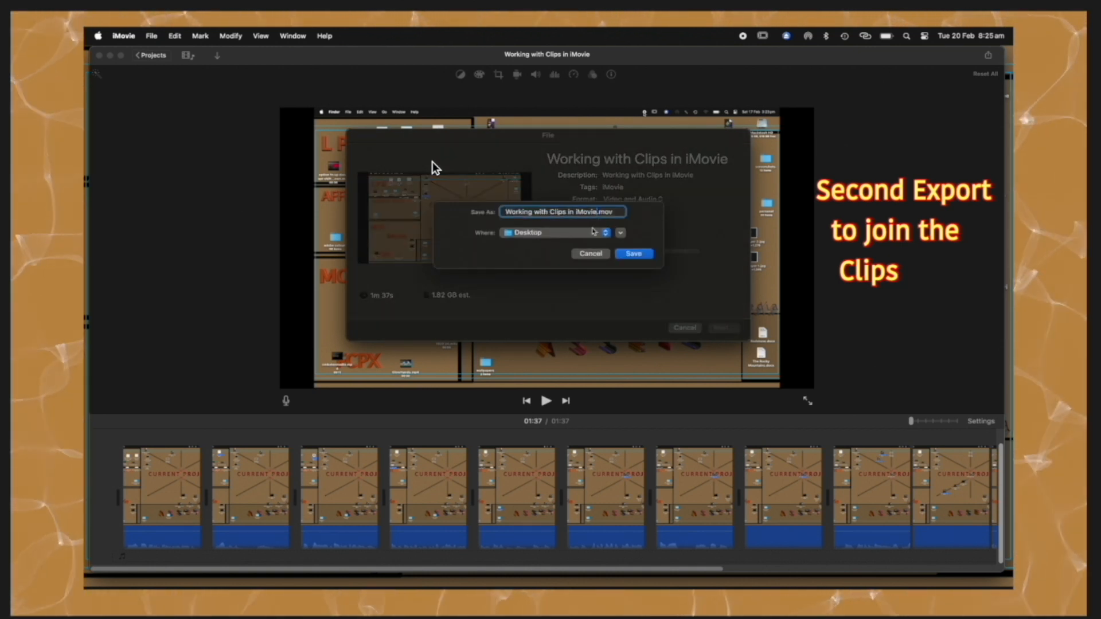
key(Left)
key(Left)
key(Left)
key(Left)
key(Left)
key(Left)
key(BackSpace)
key(BackSpace)
key(BackSpace)
key(BackSpace)
key(Left)
key(Left)
key(Left)
key(Left)
key(Left)
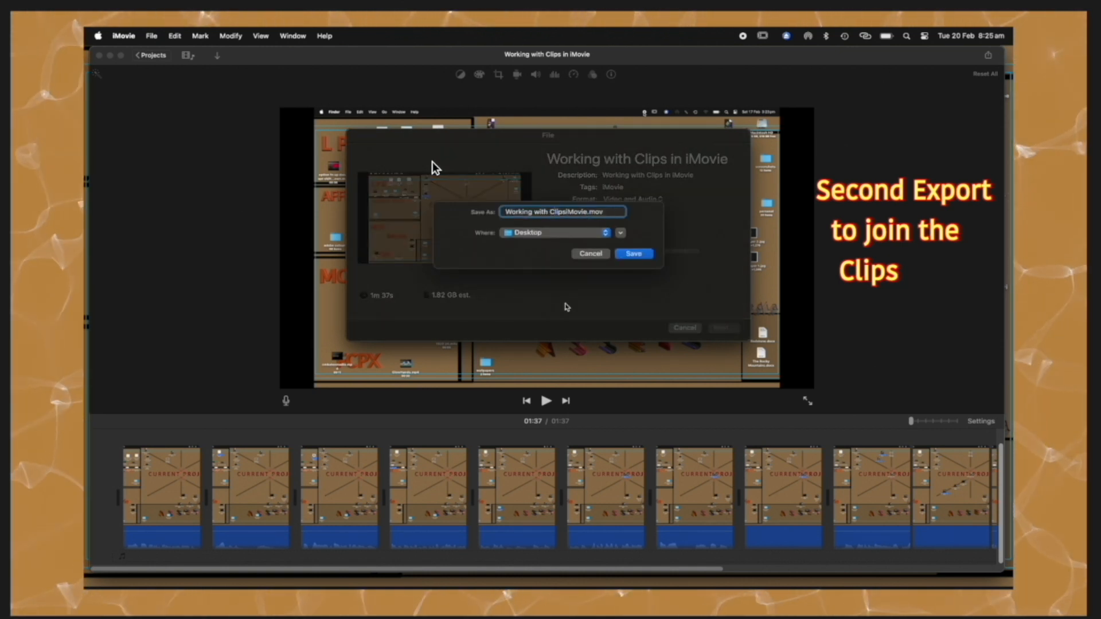
key(BackSpace)
key(BackSpace)
text(h)
key(Left)
key(Left)
key(Left)
key(Left)
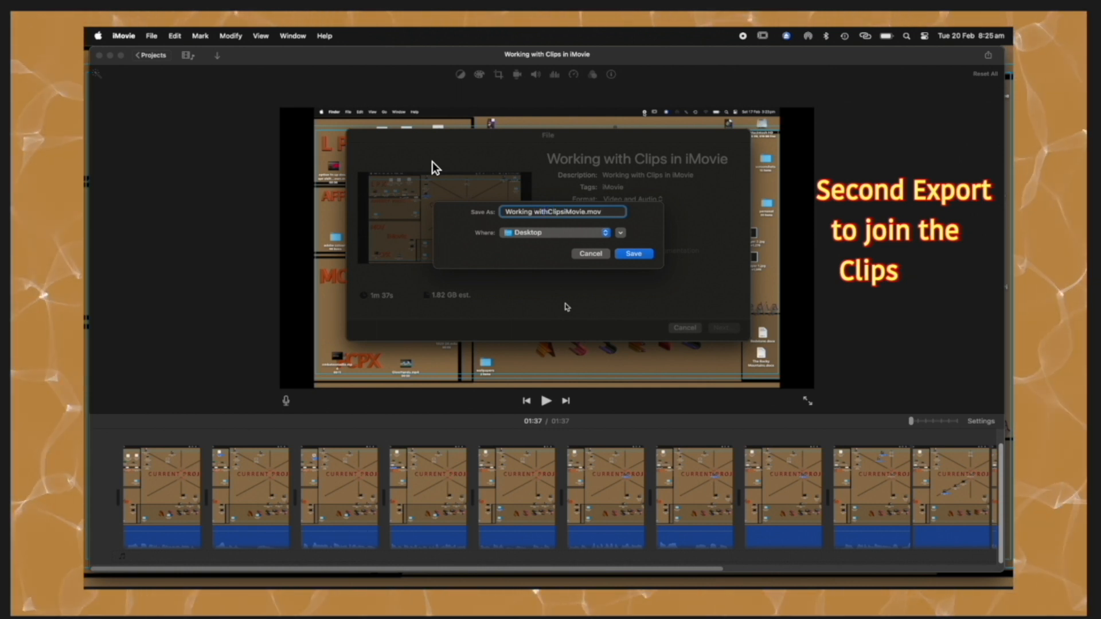
key(BackSpace)
key(BackSpace)
key(BackSpace)
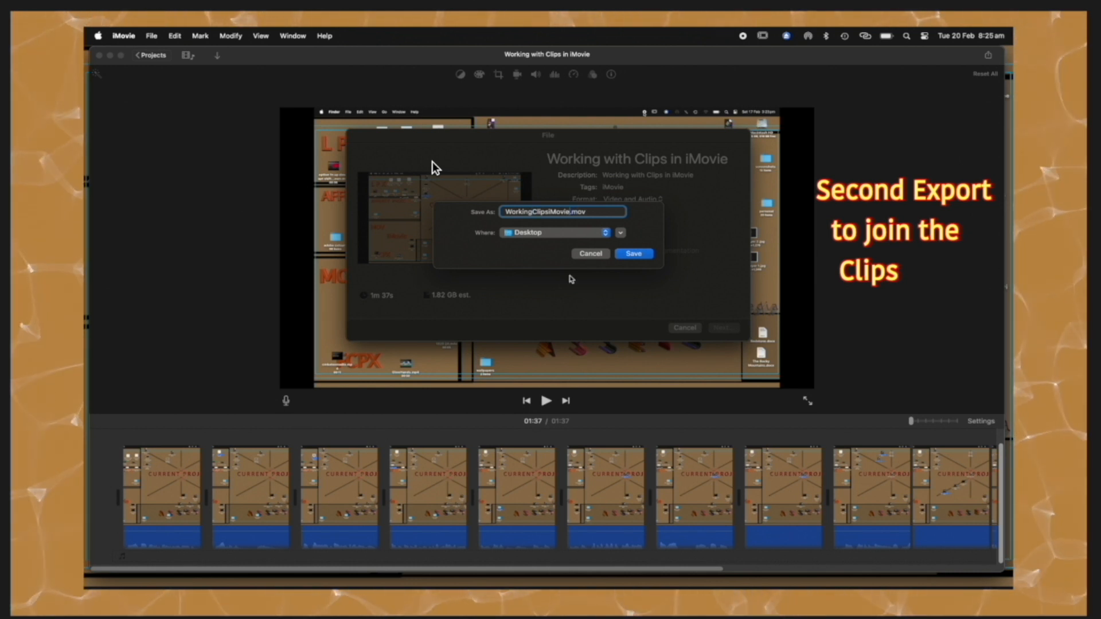
text(Fi)
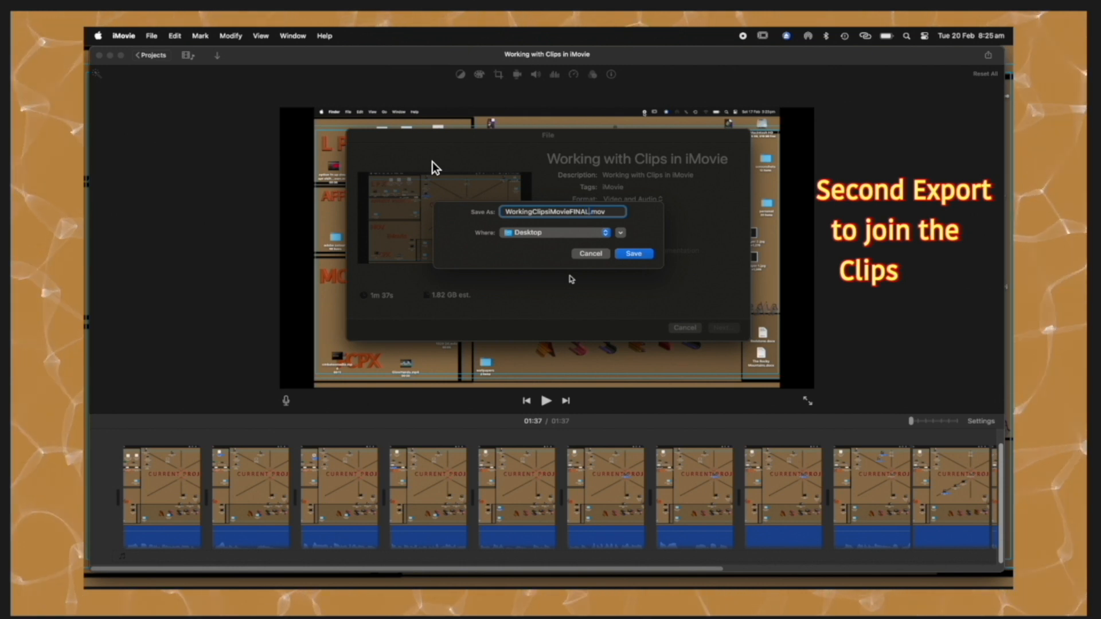
click(634, 253)
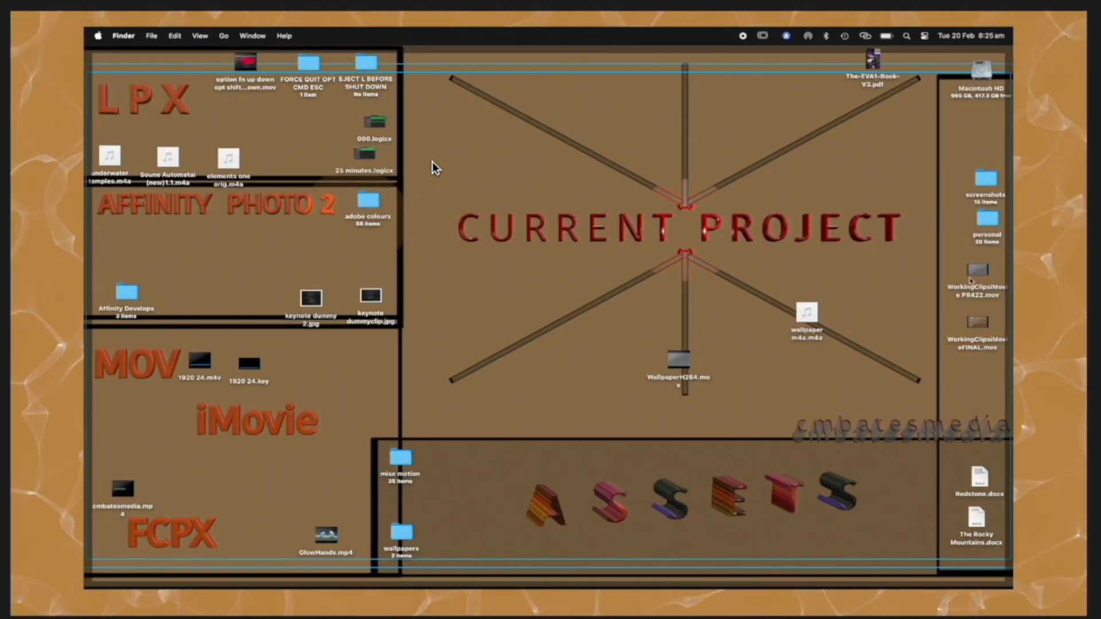
Move WorkingClipsiMovieFINAL.mov and the PR422 movie into the desktop's Current Project area and place WallpaperH264.mov beside the wallpaper audio file
drag(981, 355, 631, 200)
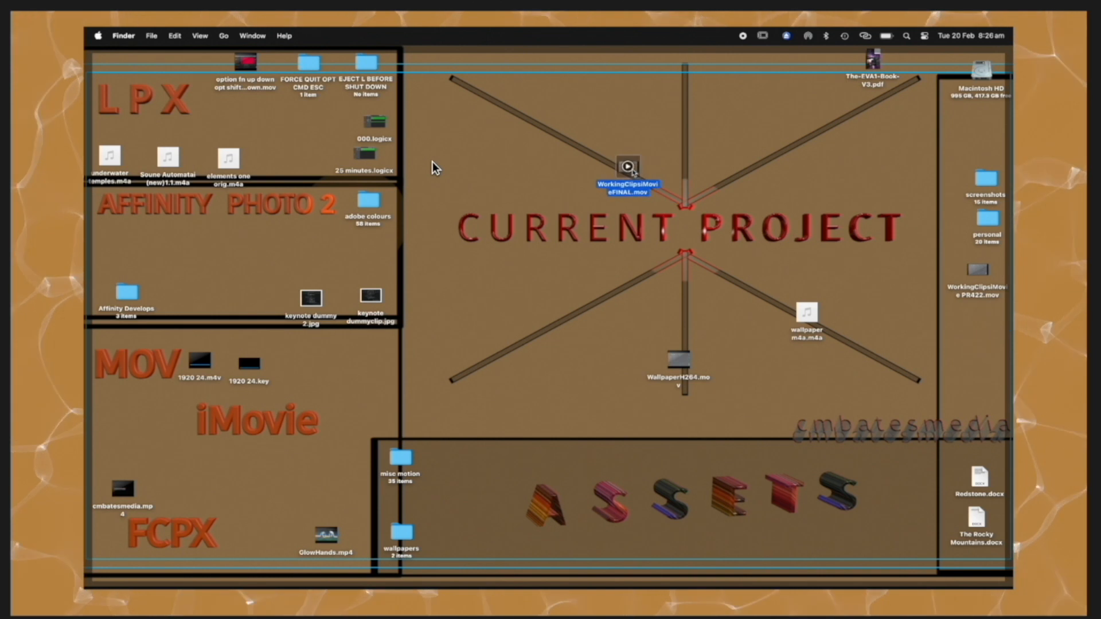
drag(978, 270, 763, 153)
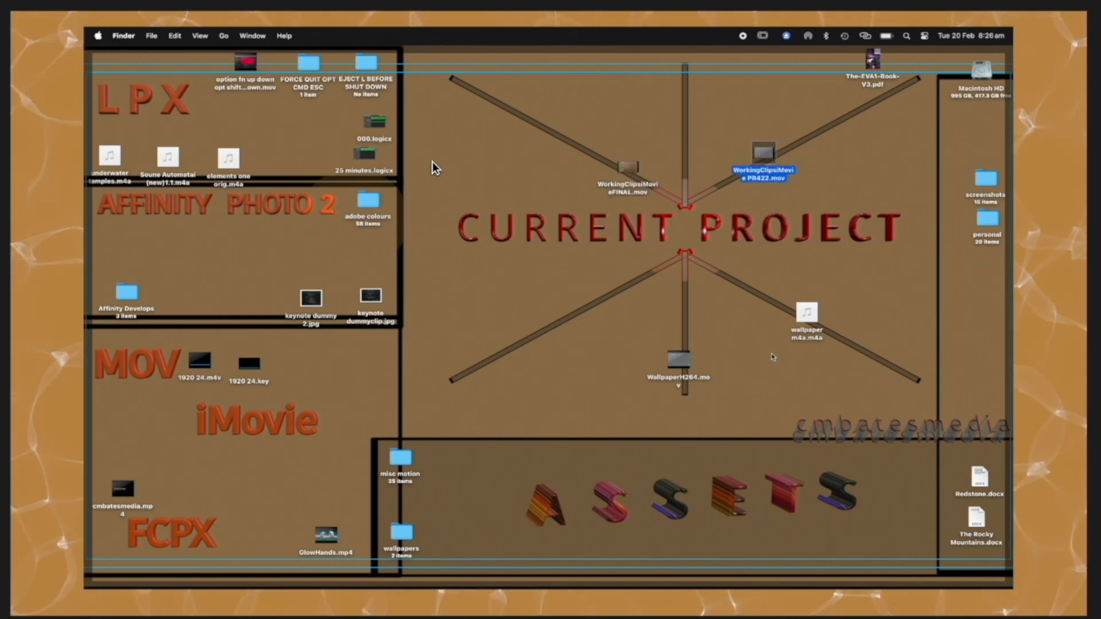
drag(679, 358, 762, 291)
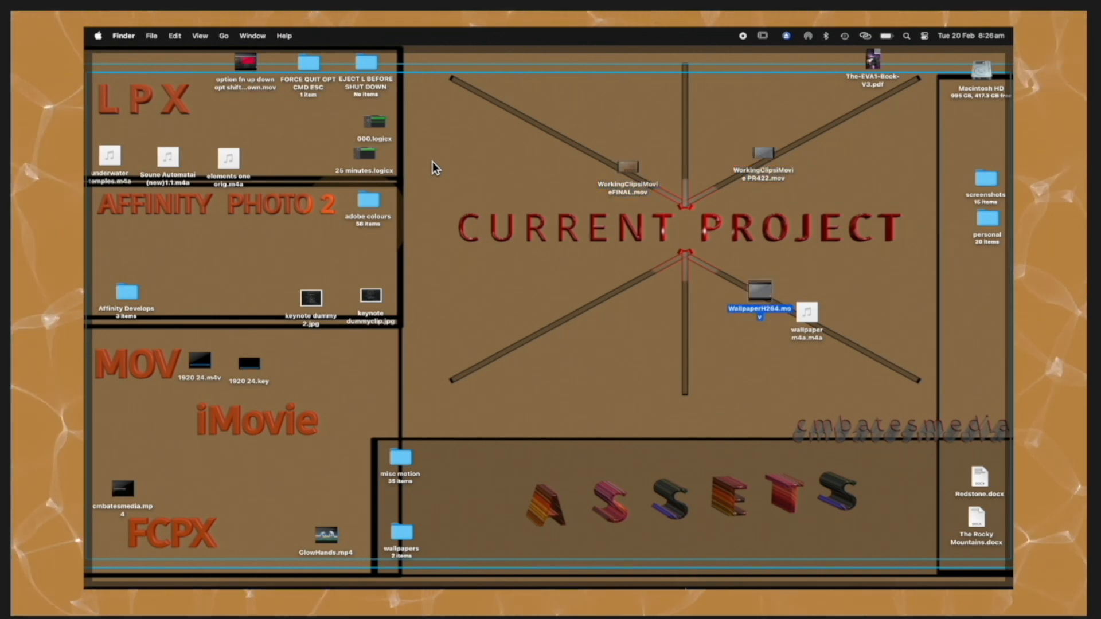
mouse_move(649, 571)
click(590, 572)
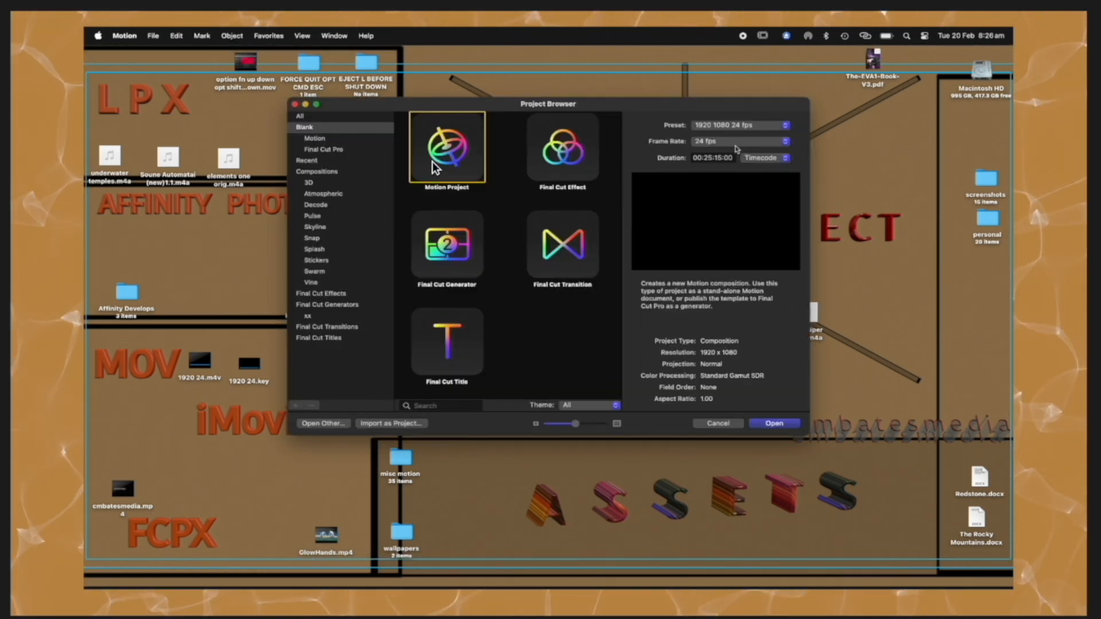
drag(652, 105, 516, 246)
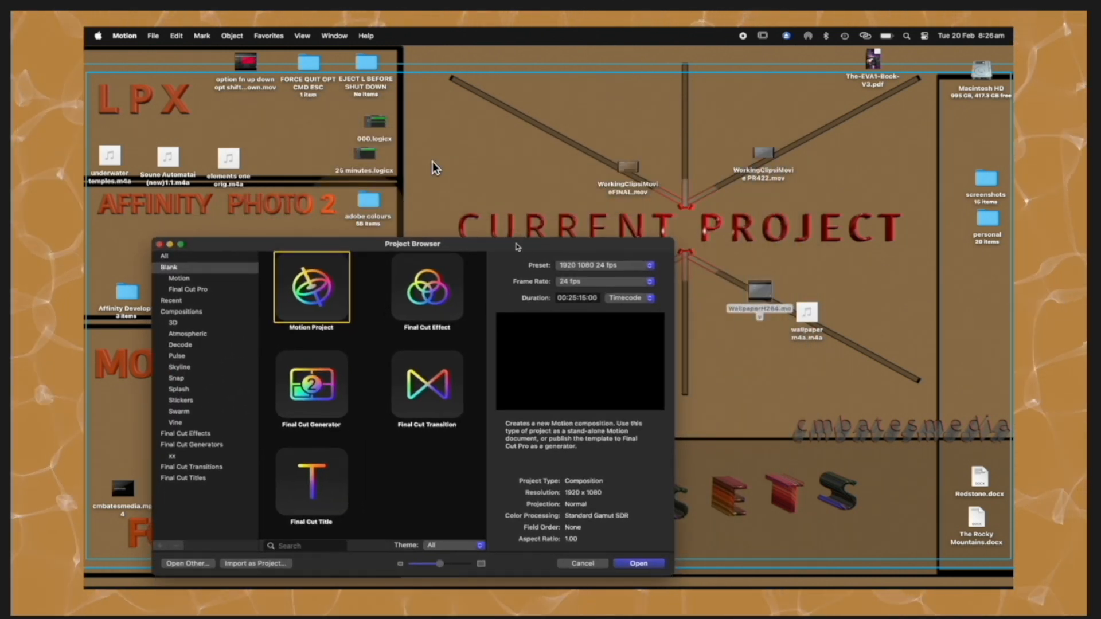
click(583, 563)
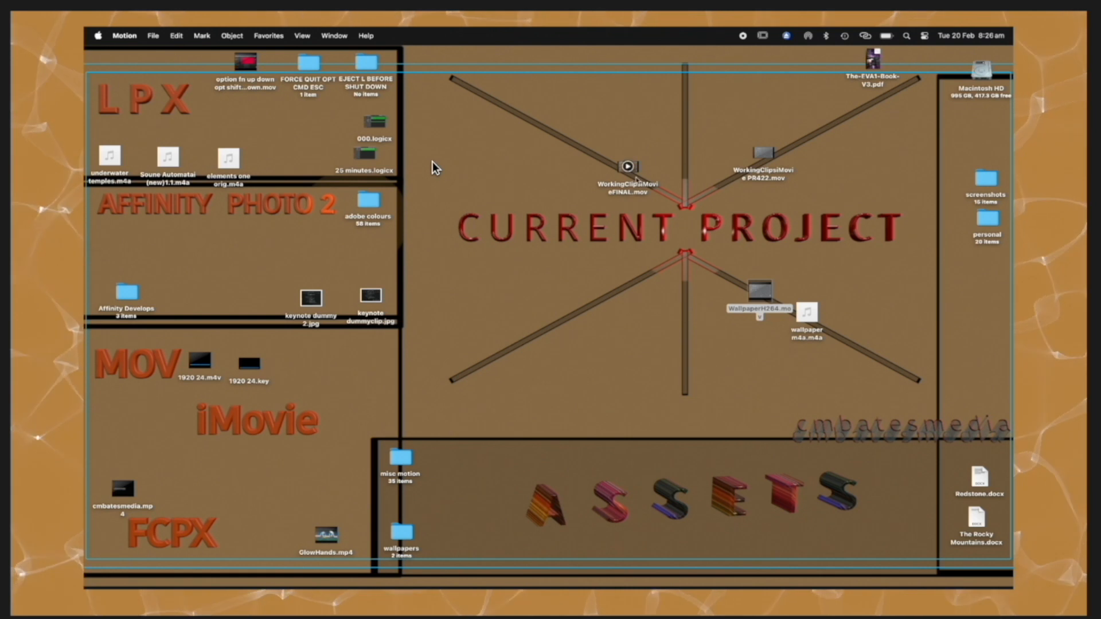
right_click(633, 173)
click(652, 224)
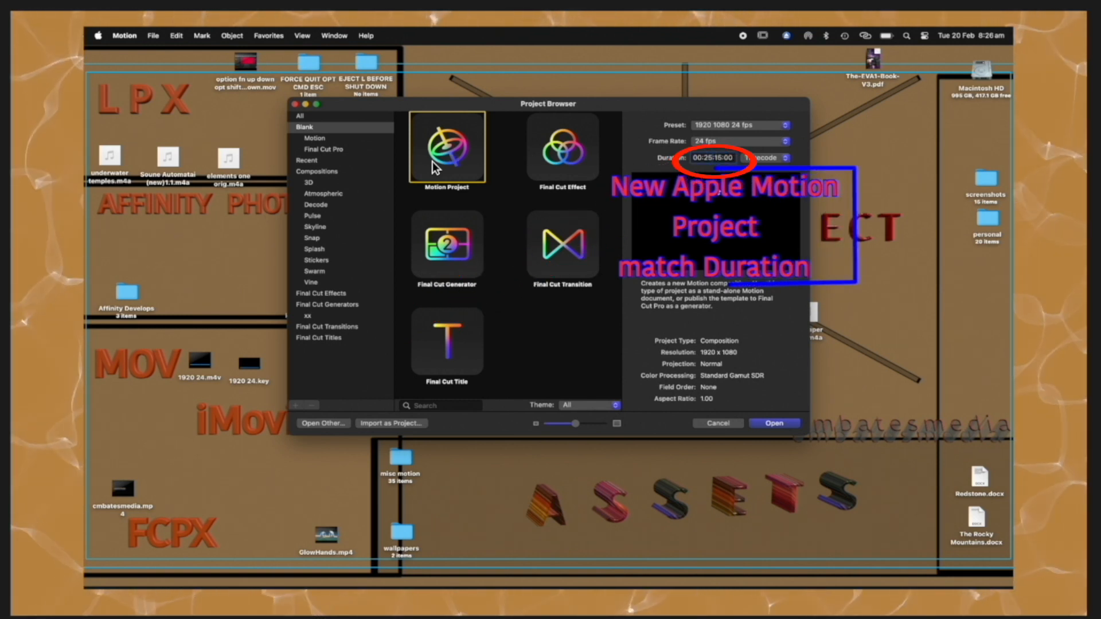
key(BackSpace)
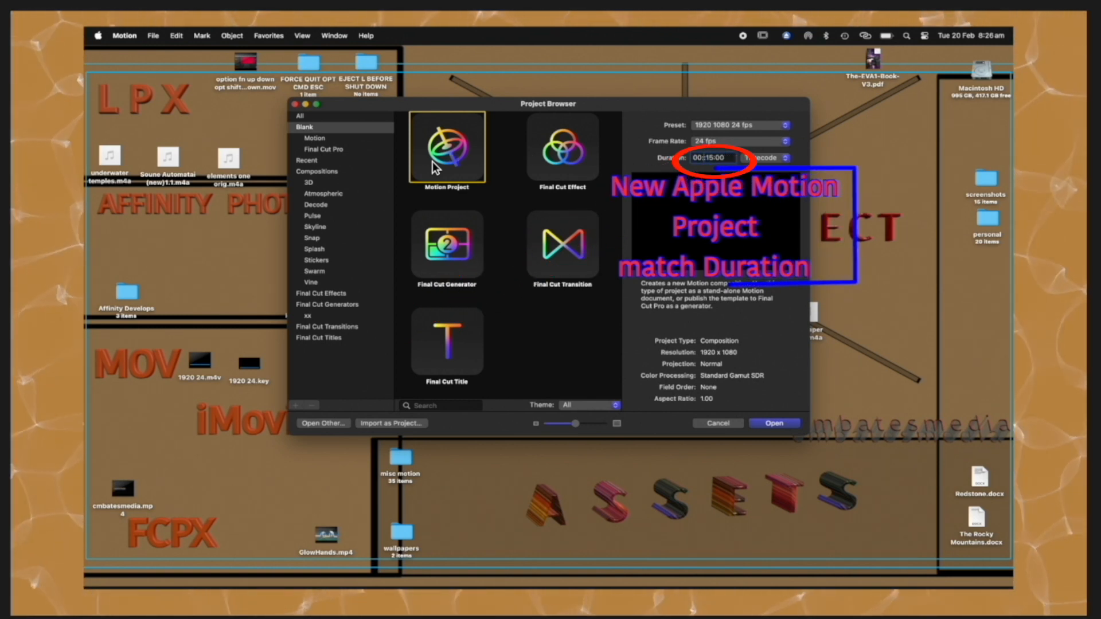
text(01:)
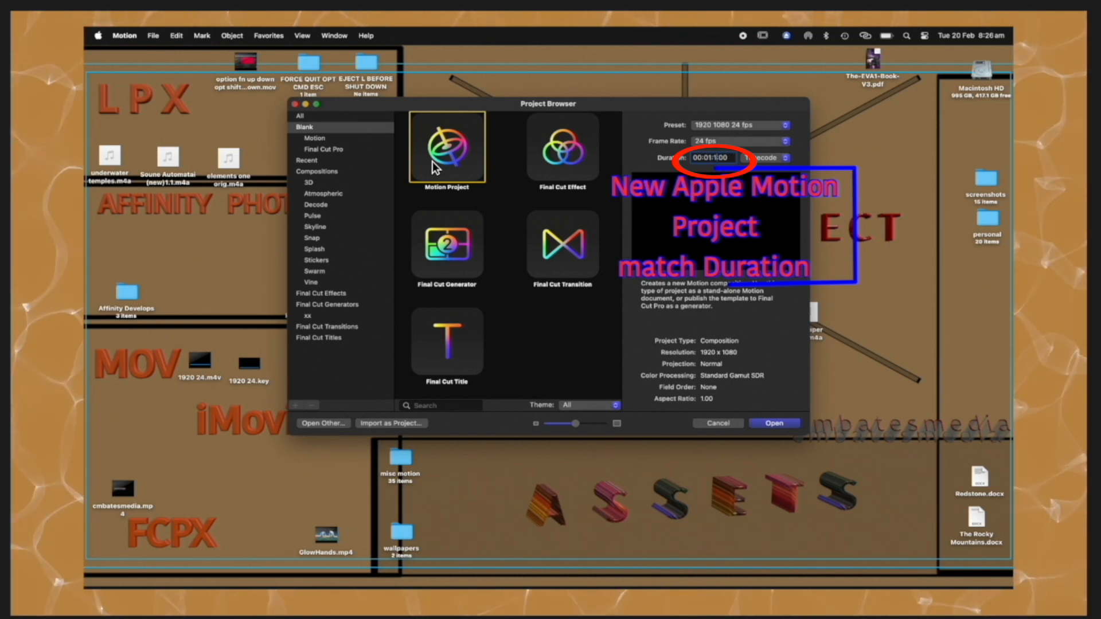
text(40)
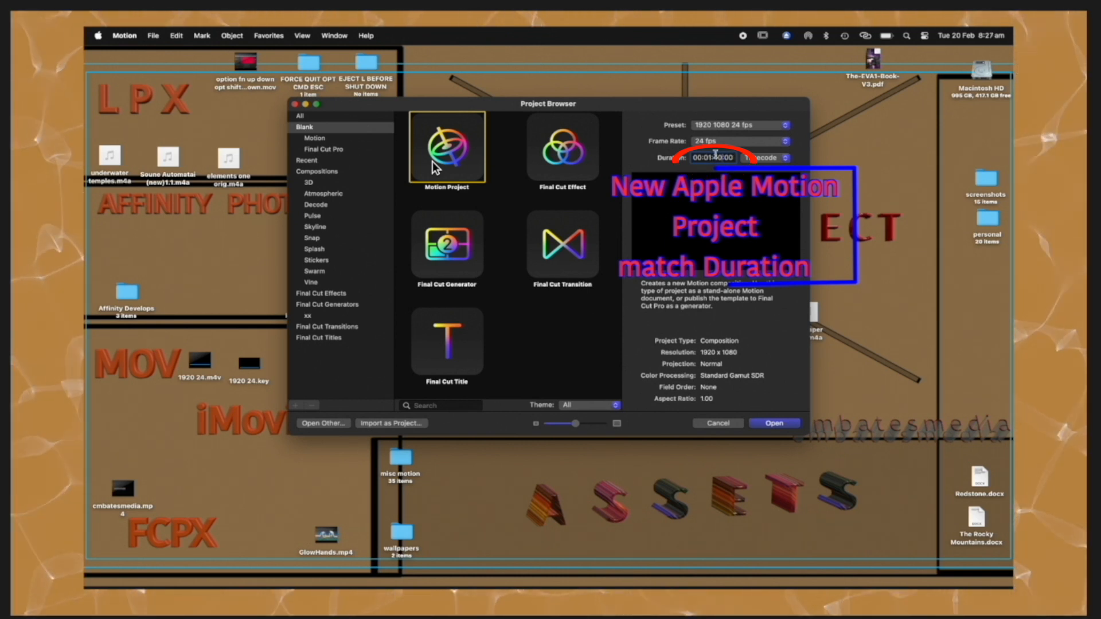
double_click(433, 166)
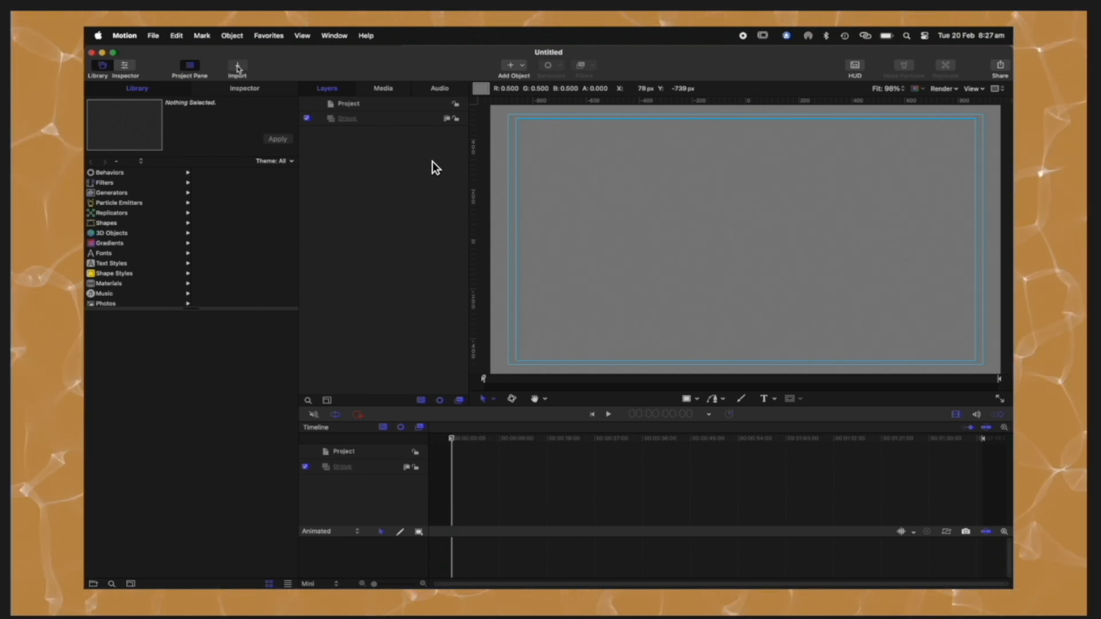
Import WorkingClipsiMovieFINAL.mov from the Desktop into the new project
key(super+i)
scroll(599, 344, down, 2)
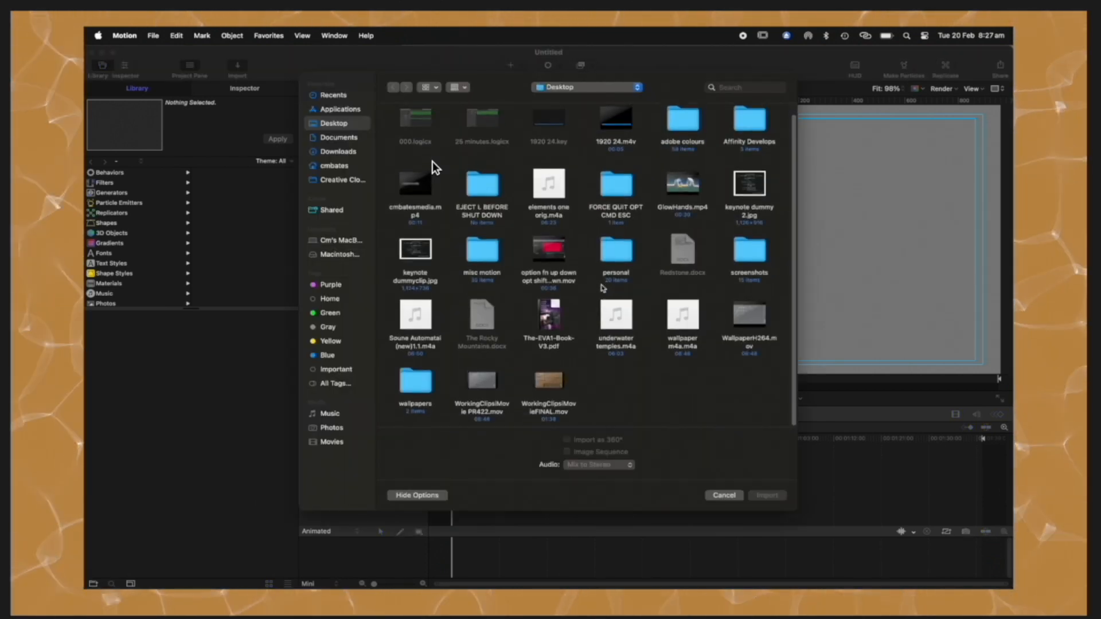
click(549, 380)
click(767, 496)
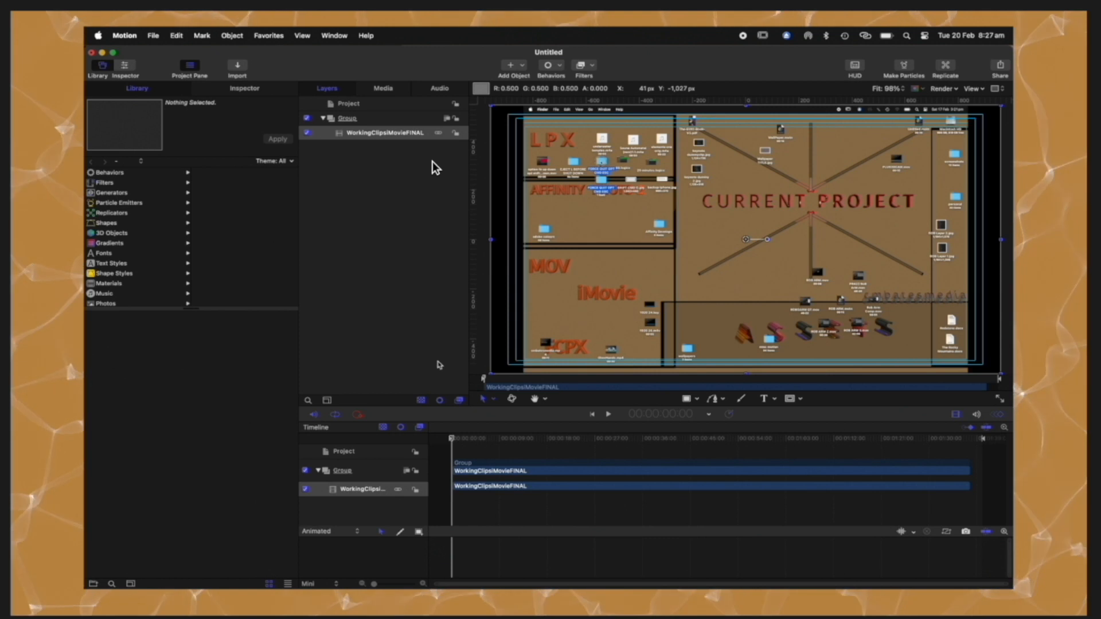
Park the playhead on the clip's end at 1:37:17 and pull the play range's out point back to it
click(922, 431)
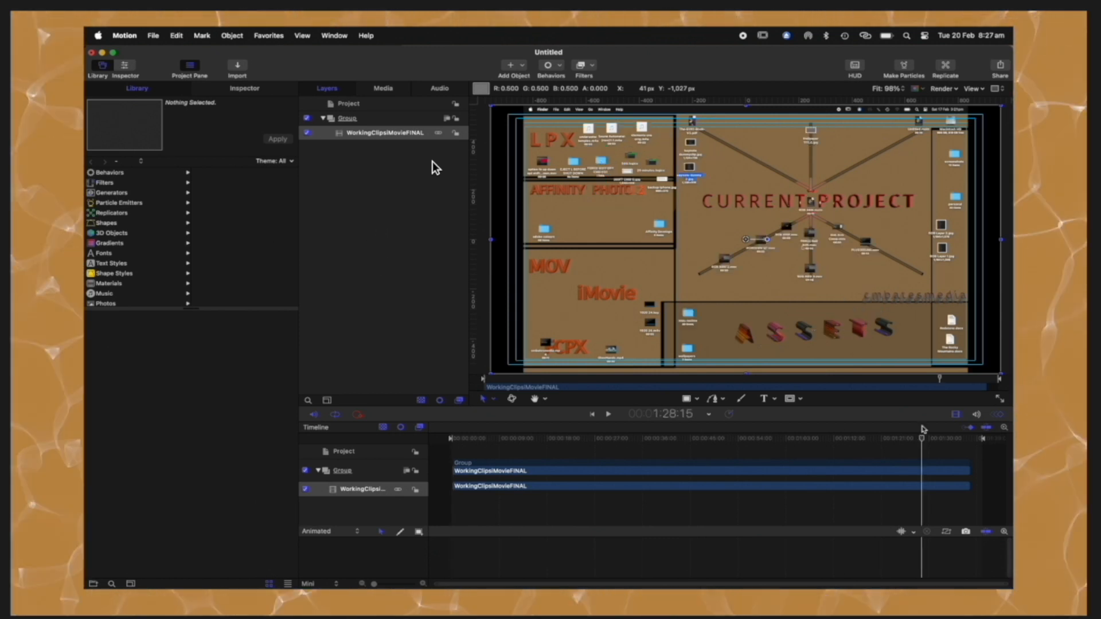
drag(923, 442, 969, 439)
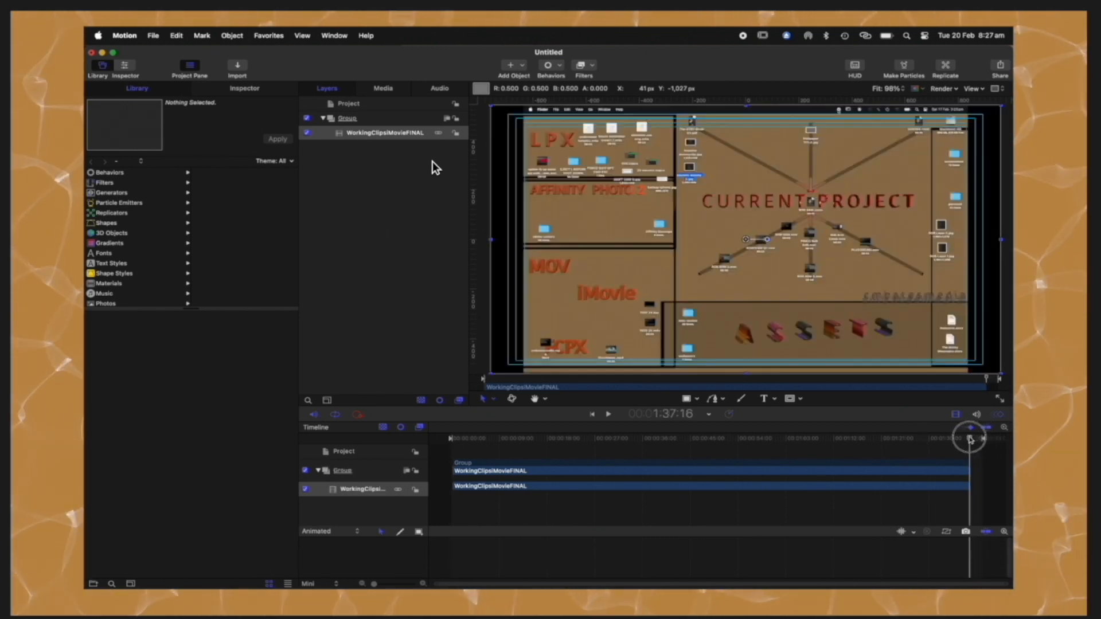
key(Right)
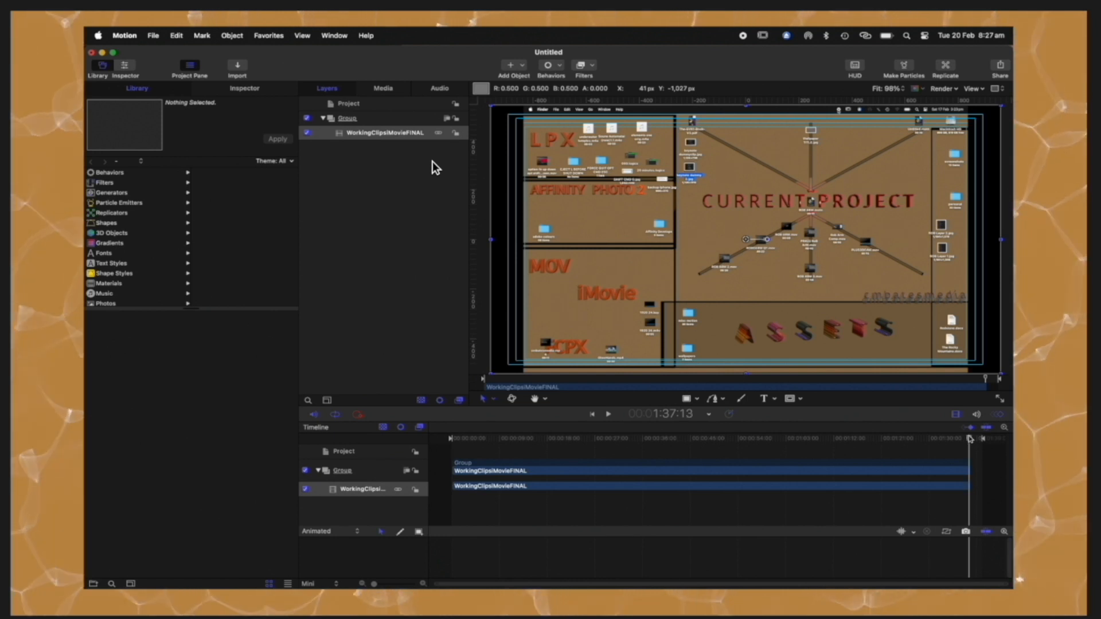
key(Right)
key(Right)
key(Right)
key(Right)
key(Right)
key(Left)
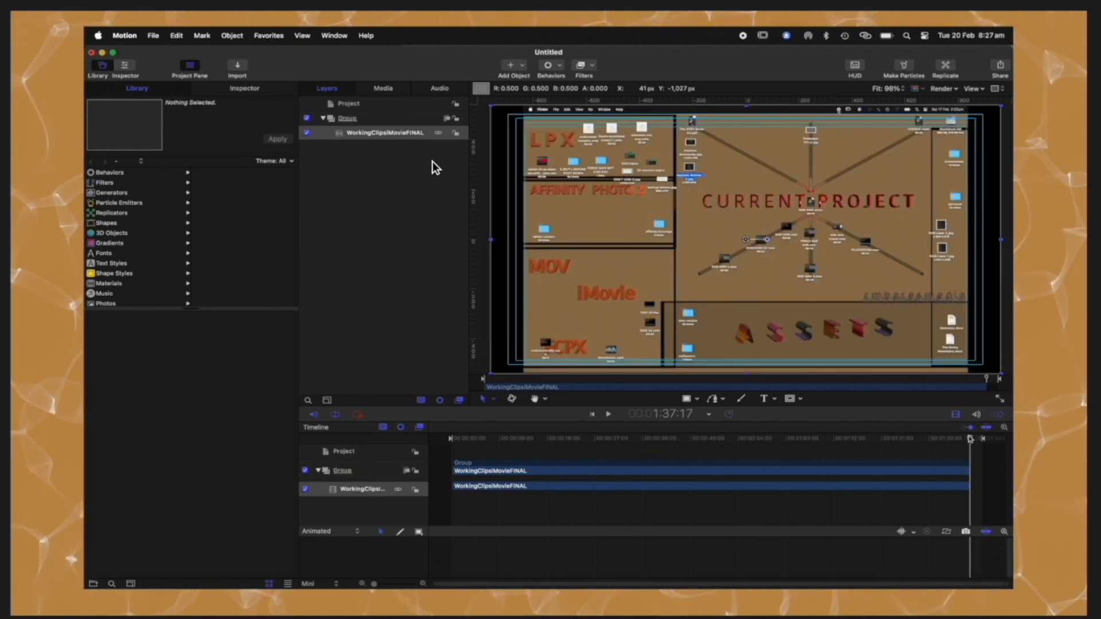
drag(984, 439, 971, 439)
Add a new group above the video group and name it "Lines and Text"
click(379, 230)
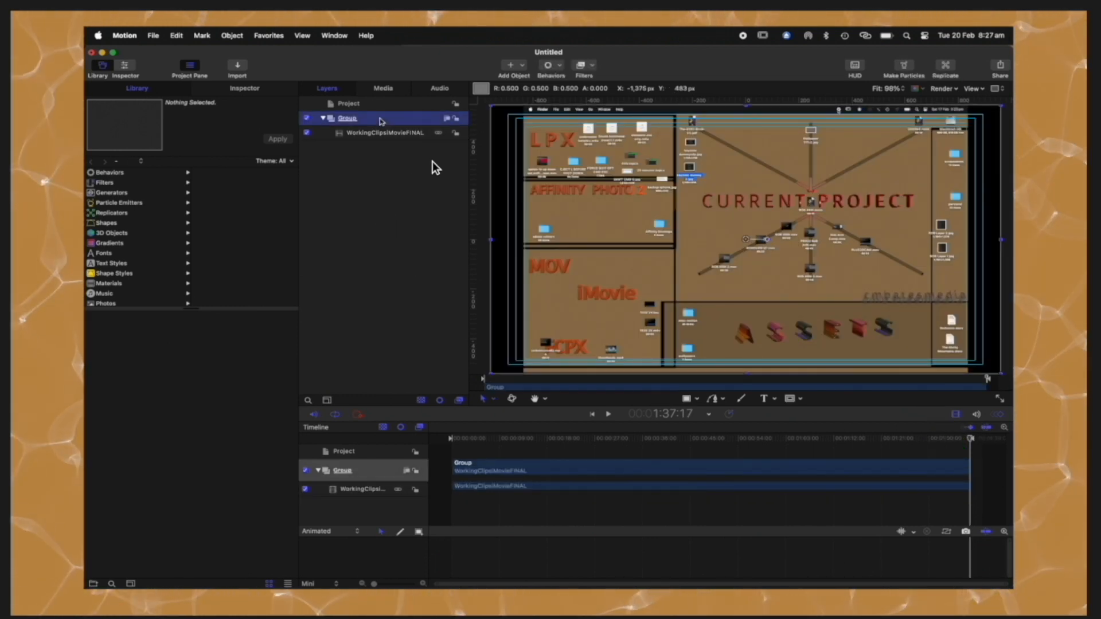
right_click(382, 179)
click(395, 184)
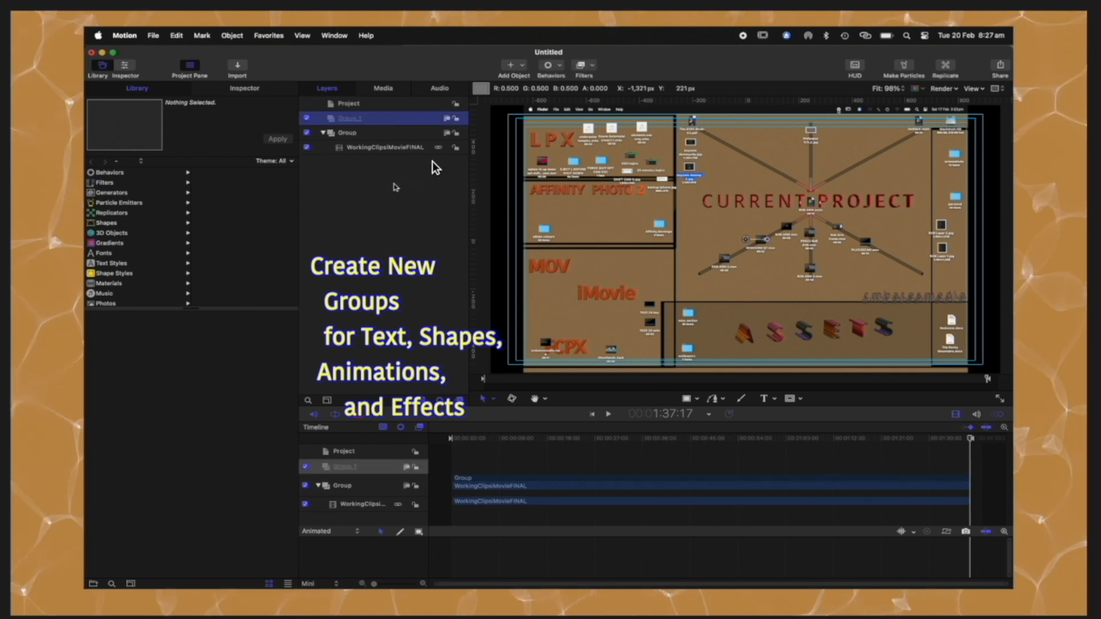
click(355, 122)
double_click(355, 122)
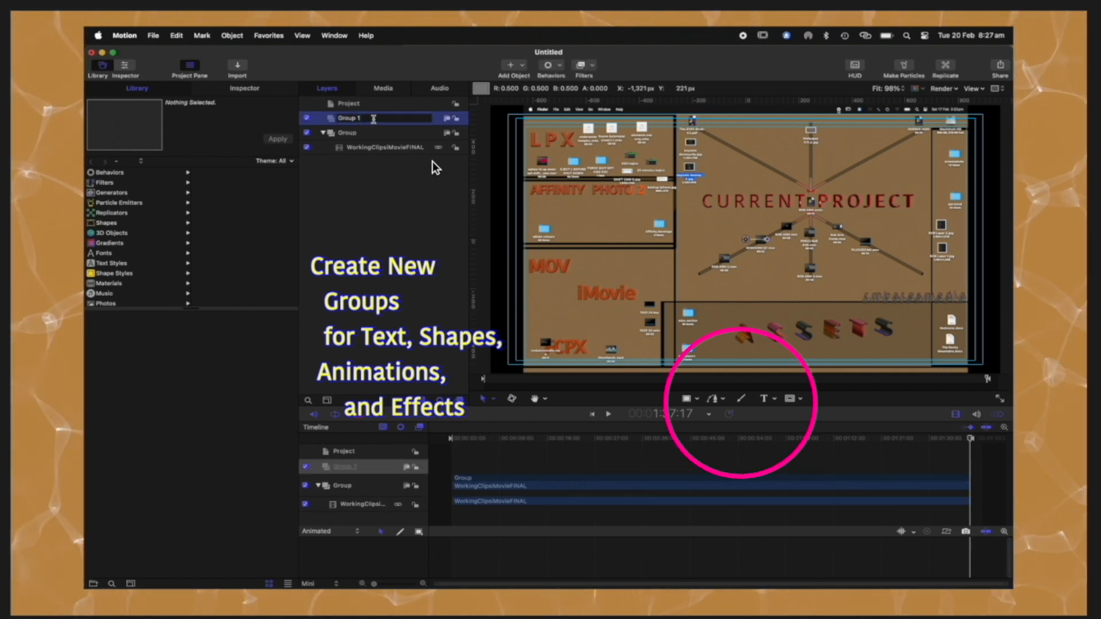
text(Lines and)
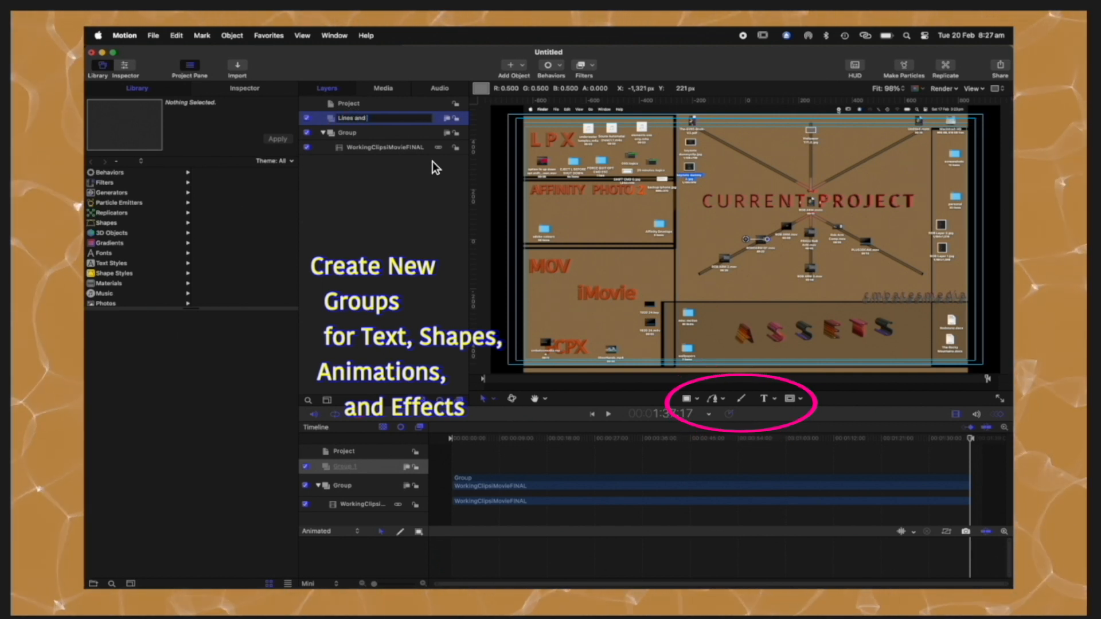
text(xt)
key(Return)
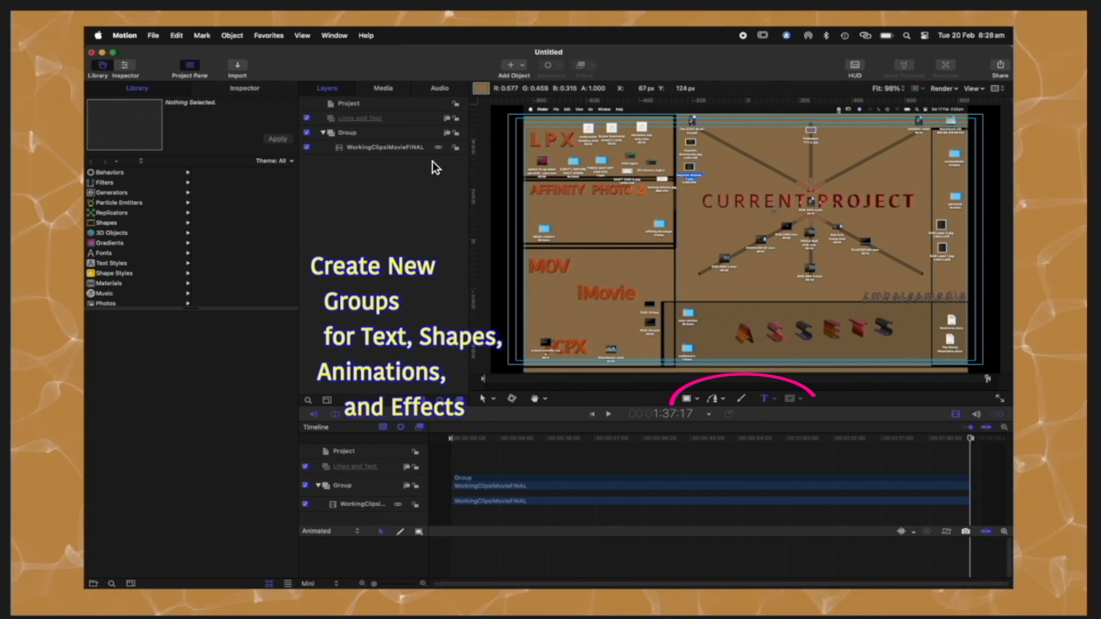
Add the text "Working with Clips" near the iMovie label on the canvas and select the Lines and Text group
click(624, 265)
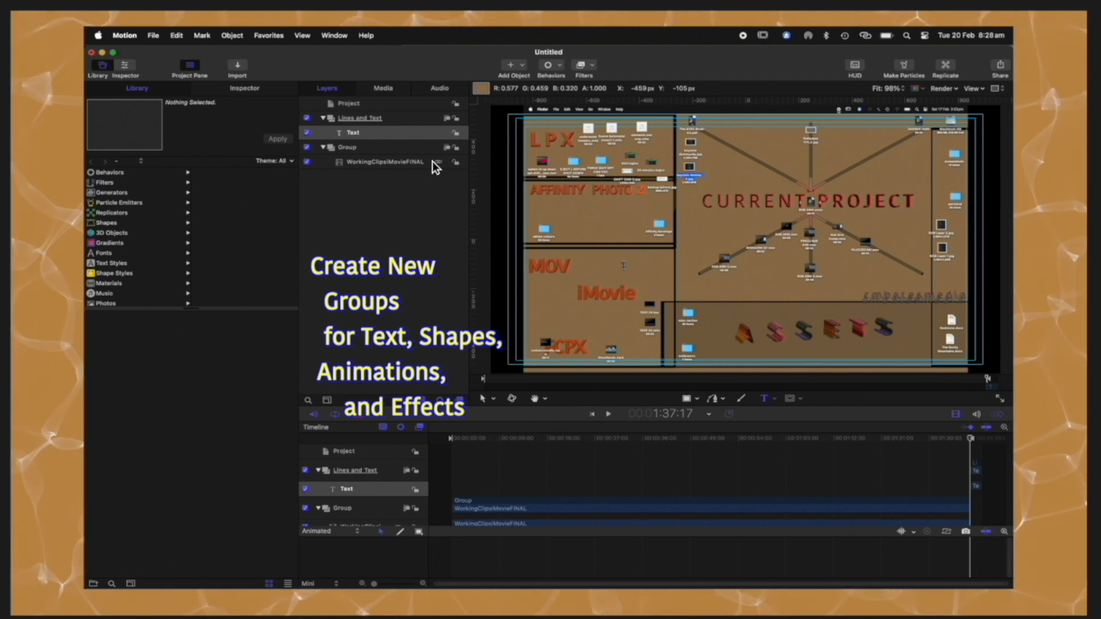
text(Workin)
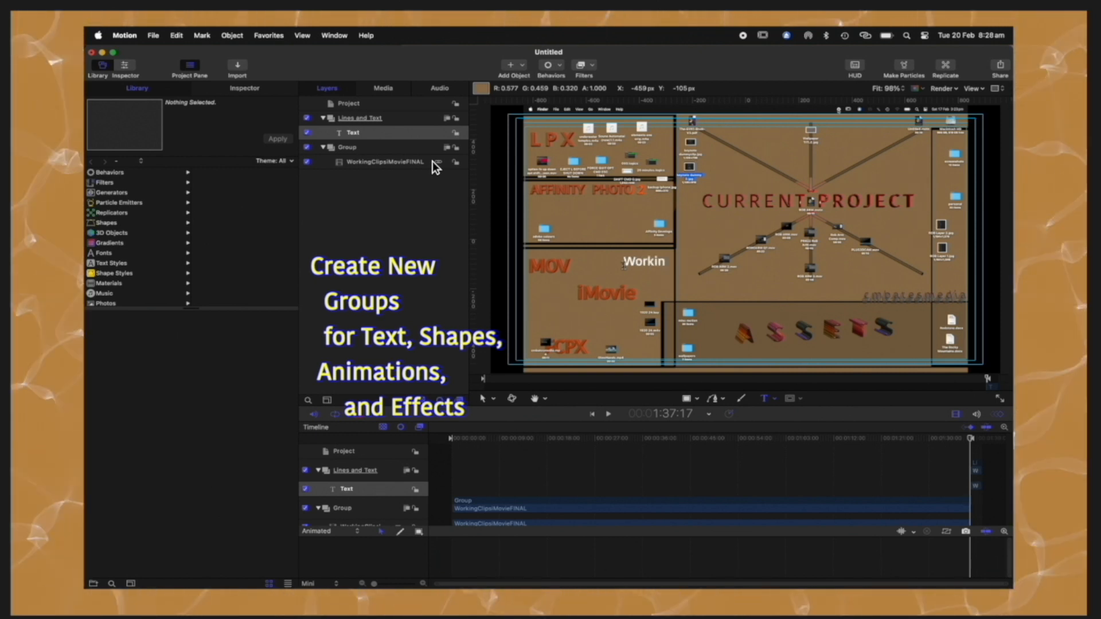
text(g with clips)
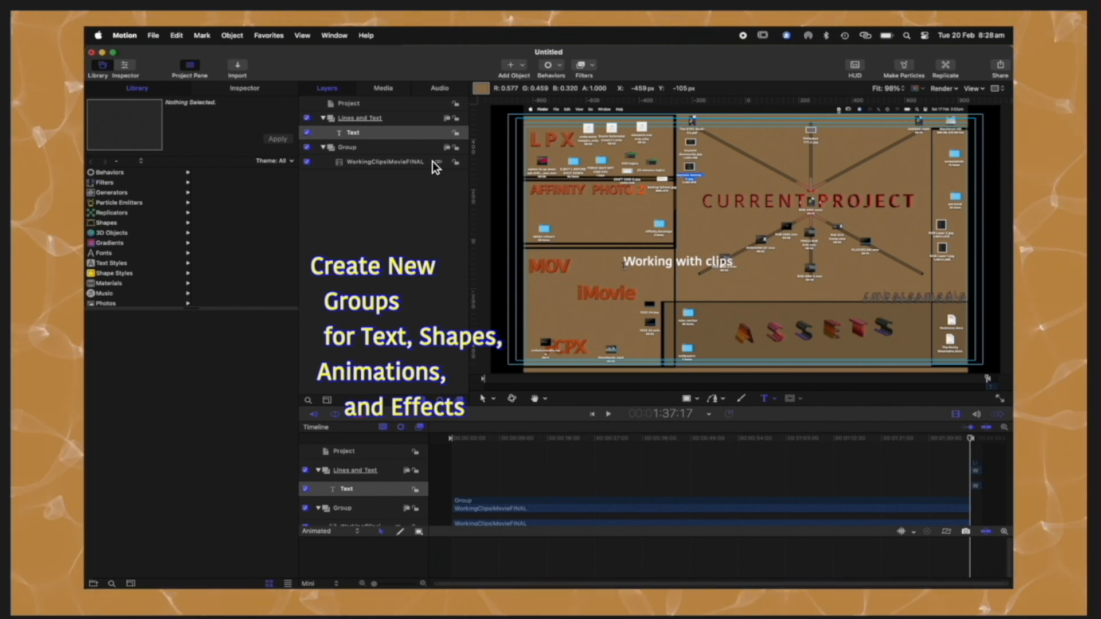
key(BackSpace)
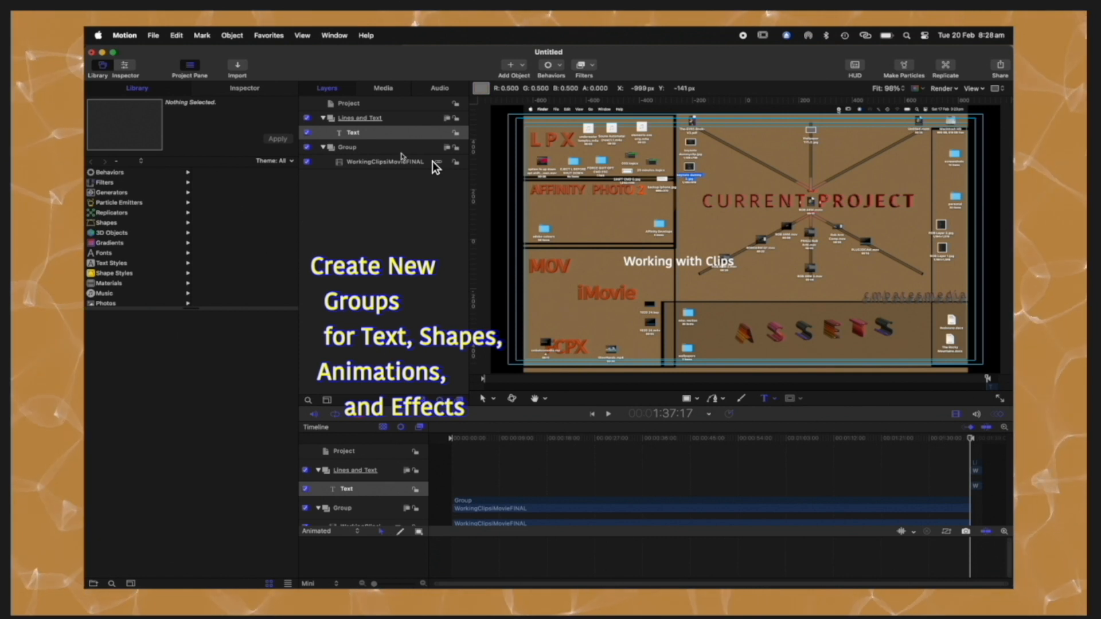
click(397, 136)
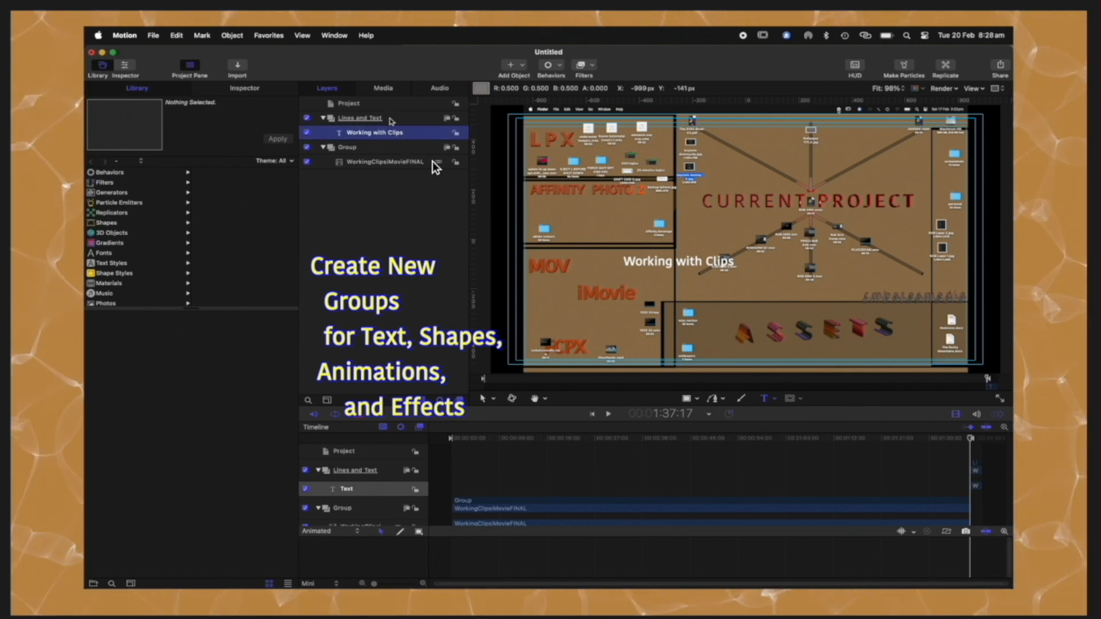
click(390, 121)
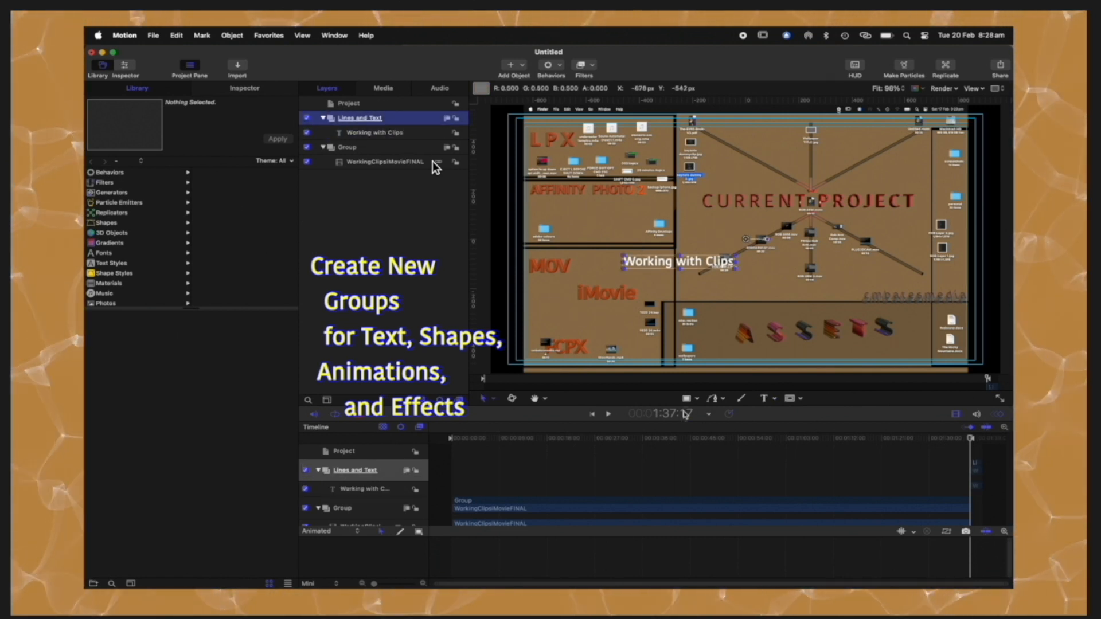
Draw a rectangle covering the "Working with Clips" text and move its layer beneath the text layer
click(687, 400)
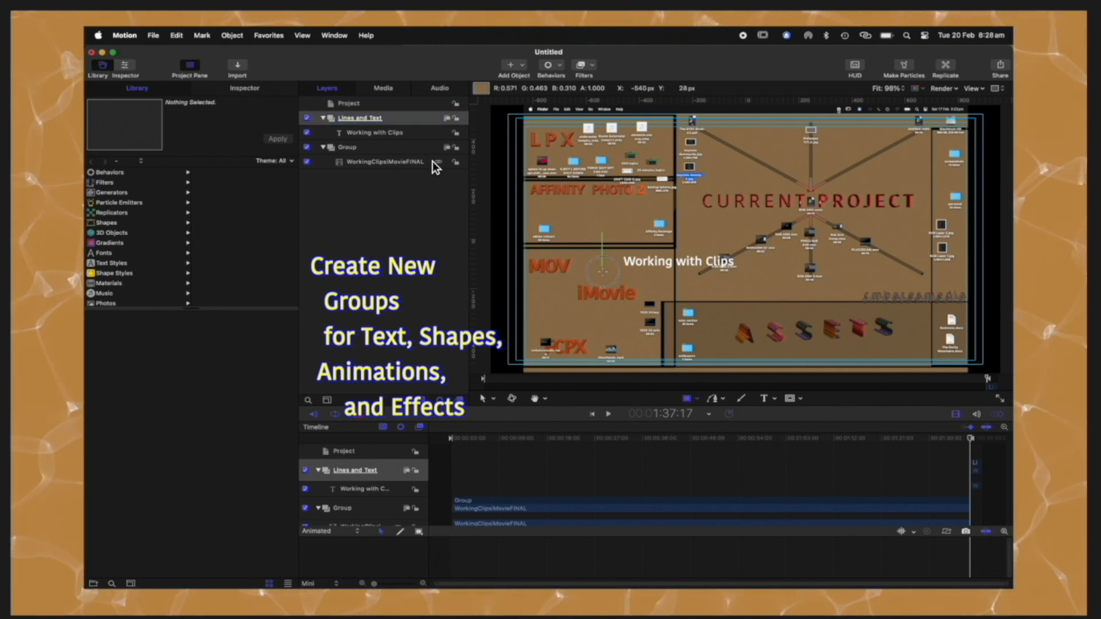
drag(602, 232, 758, 293)
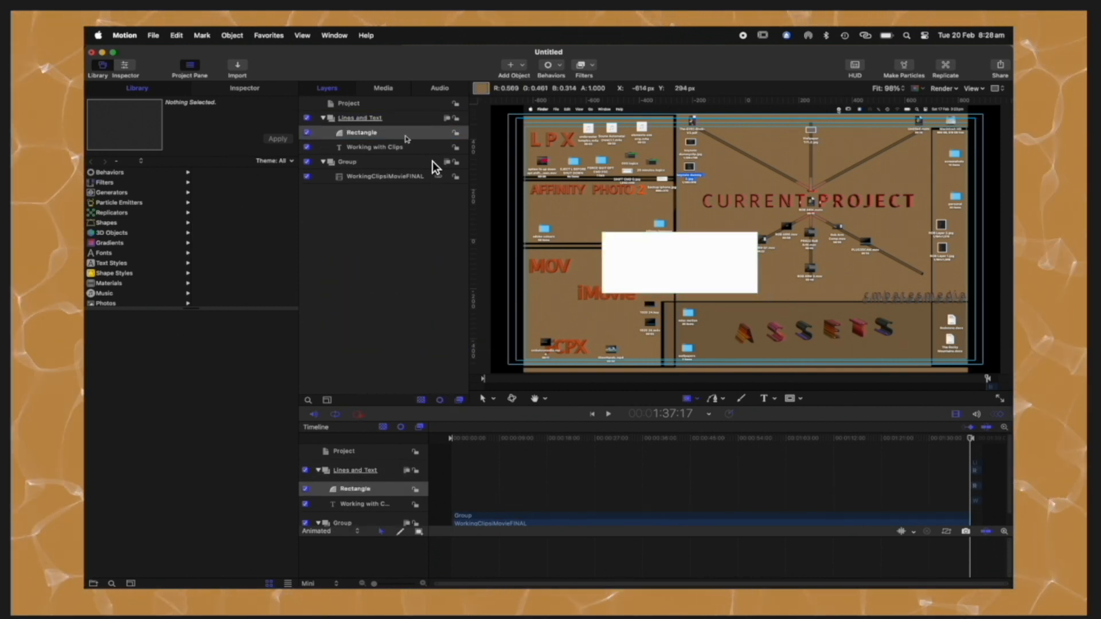
drag(409, 135, 408, 153)
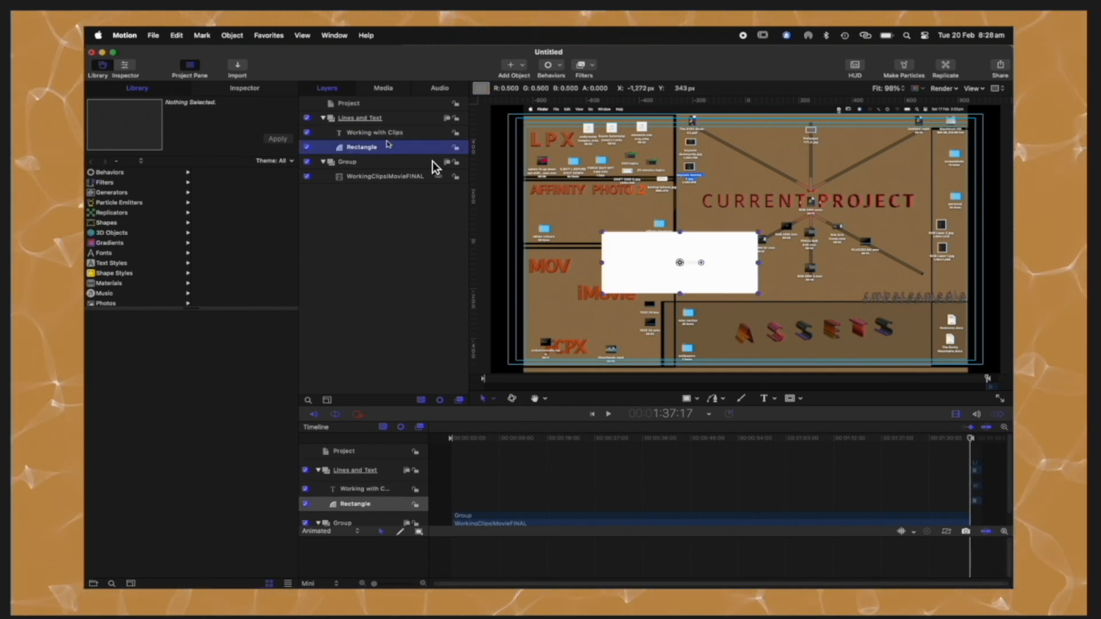
Set the "Working with Clips" text size to 90 and lower its face opacity to 22.8%
click(389, 136)
click(244, 88)
click(269, 164)
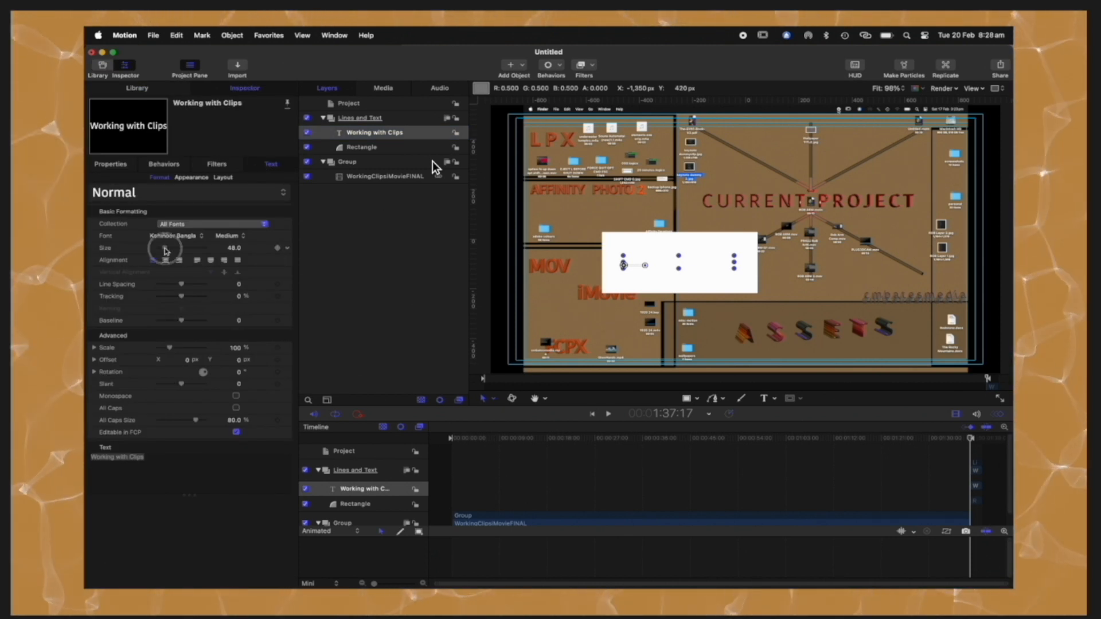
drag(165, 250, 173, 250)
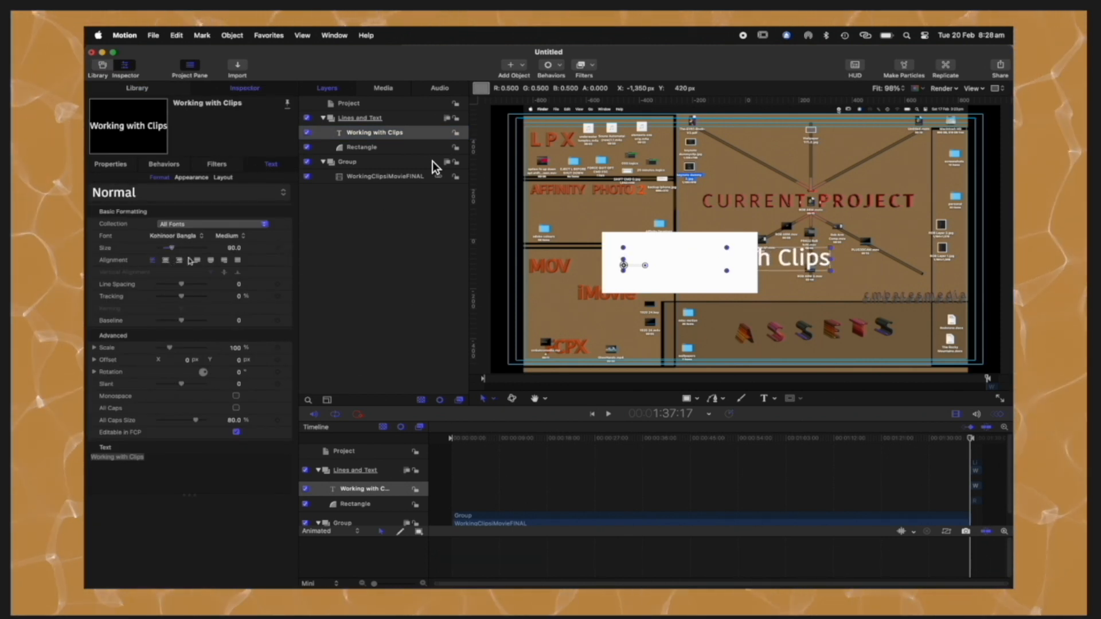
click(192, 177)
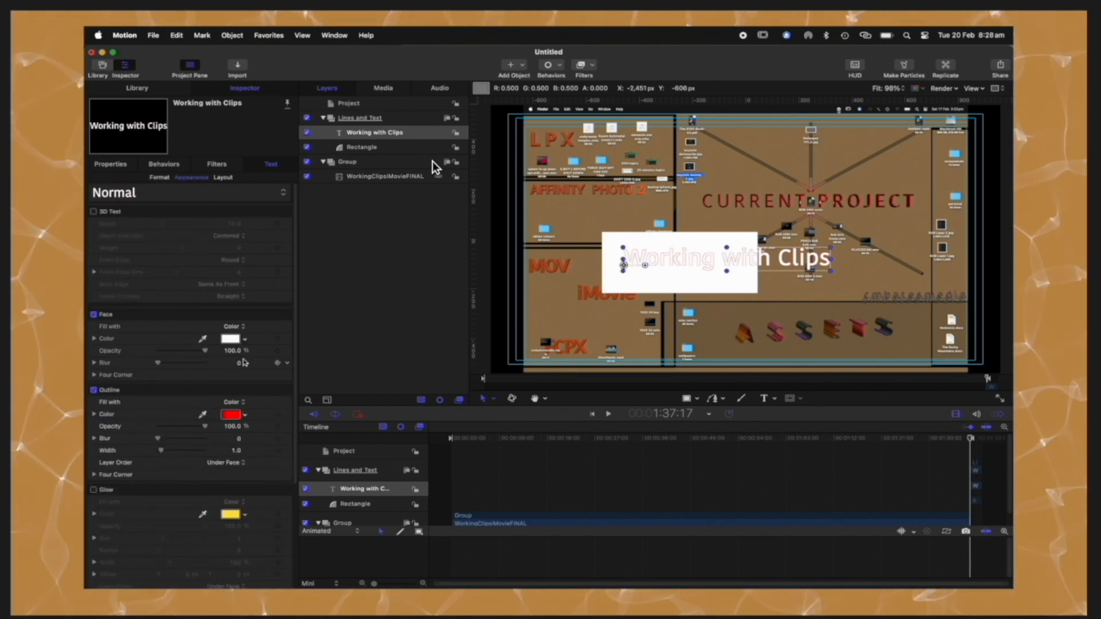
drag(204, 351, 168, 358)
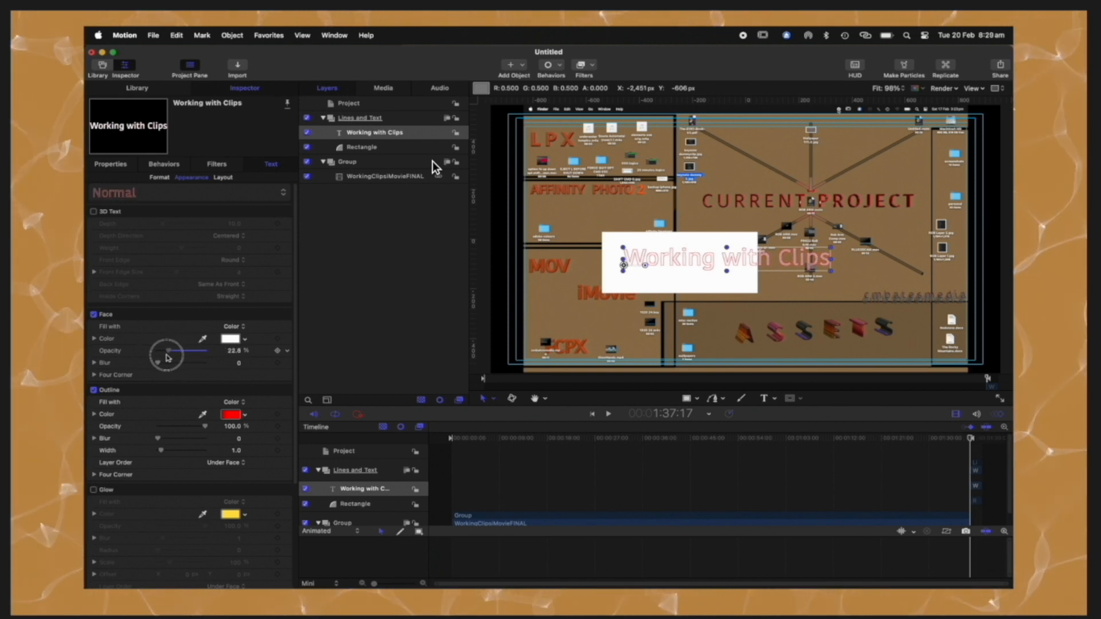
Fit the text within the rectangle by tightening its tracking, setting its X position to -537.4 px and its Y scale to 200.3%
click(160, 178)
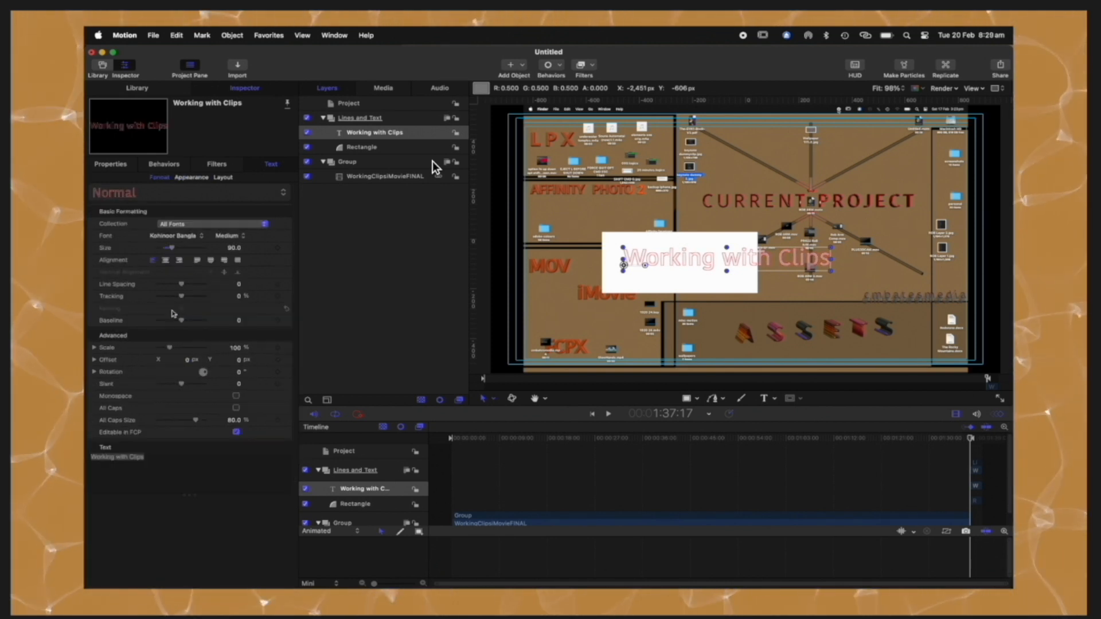
drag(182, 298, 179, 299)
click(111, 165)
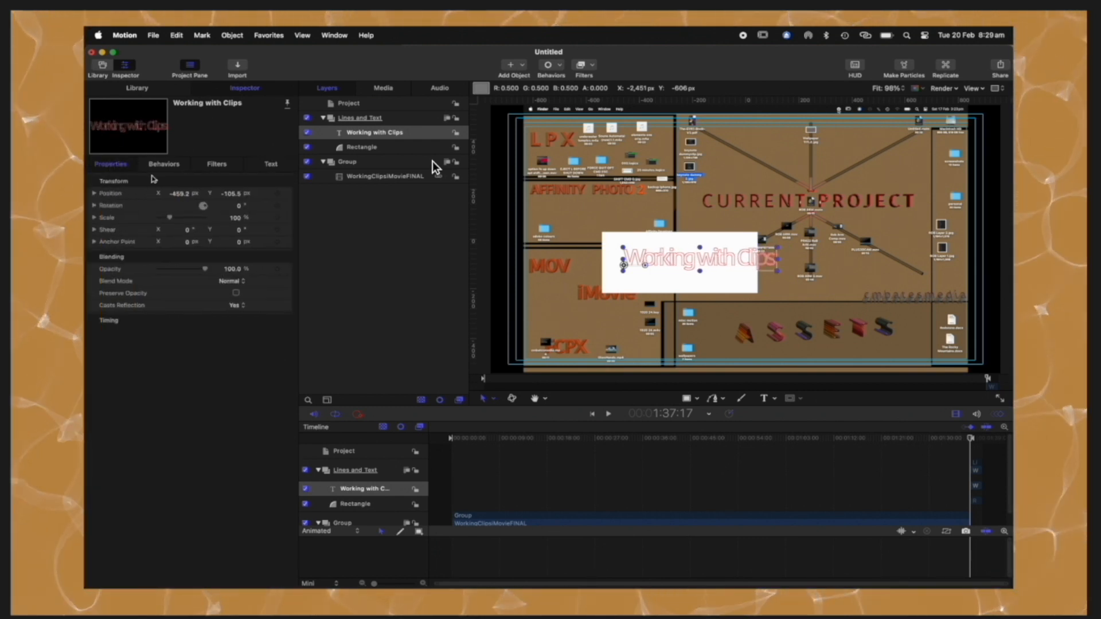
drag(180, 197, 140, 197)
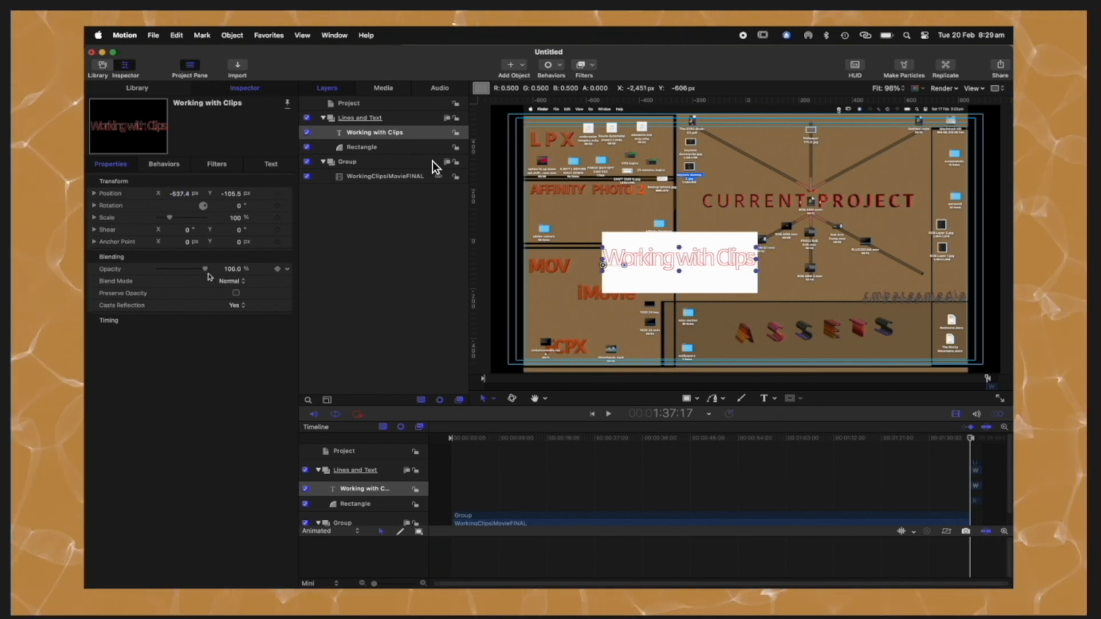
click(95, 217)
mouse_move(233, 241)
mouse_down()
mouse_move(247, 242)
mouse_move(234, 244)
mouse_up()
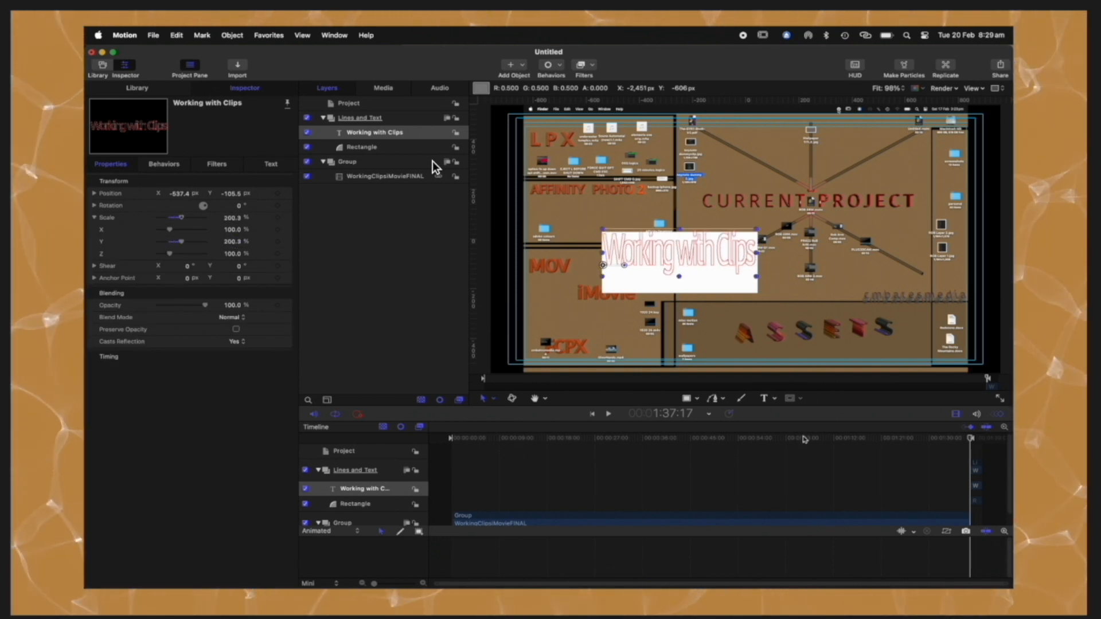
Extend the "Working with Clips" text and the rectangle back to the start of the project in the timeline
key(Home)
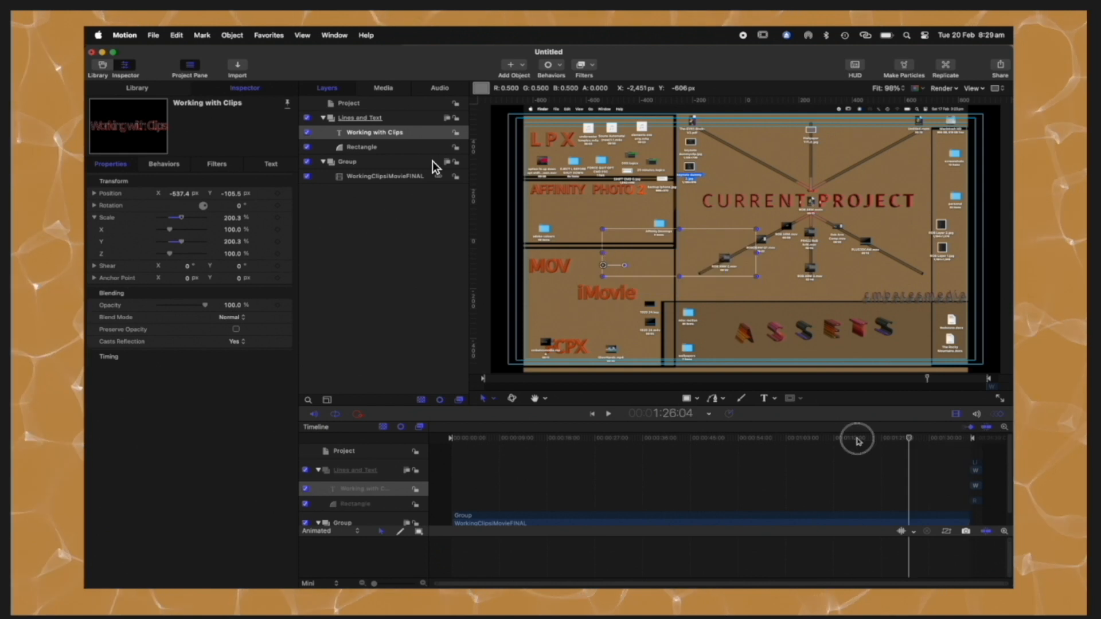
drag(973, 473, 453, 486)
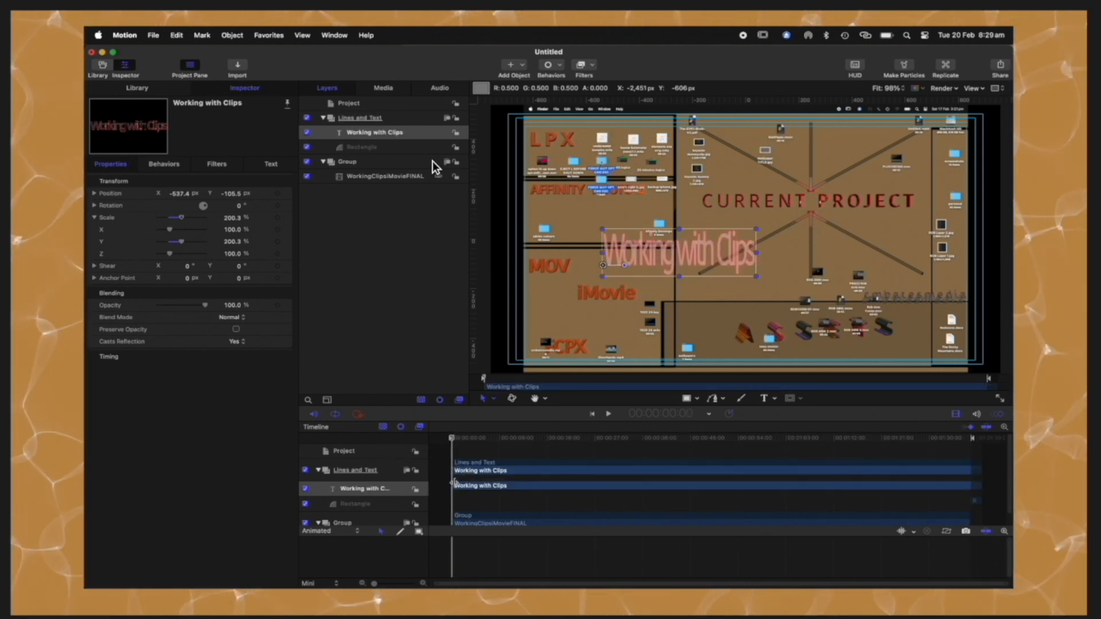
drag(956, 499, 453, 501)
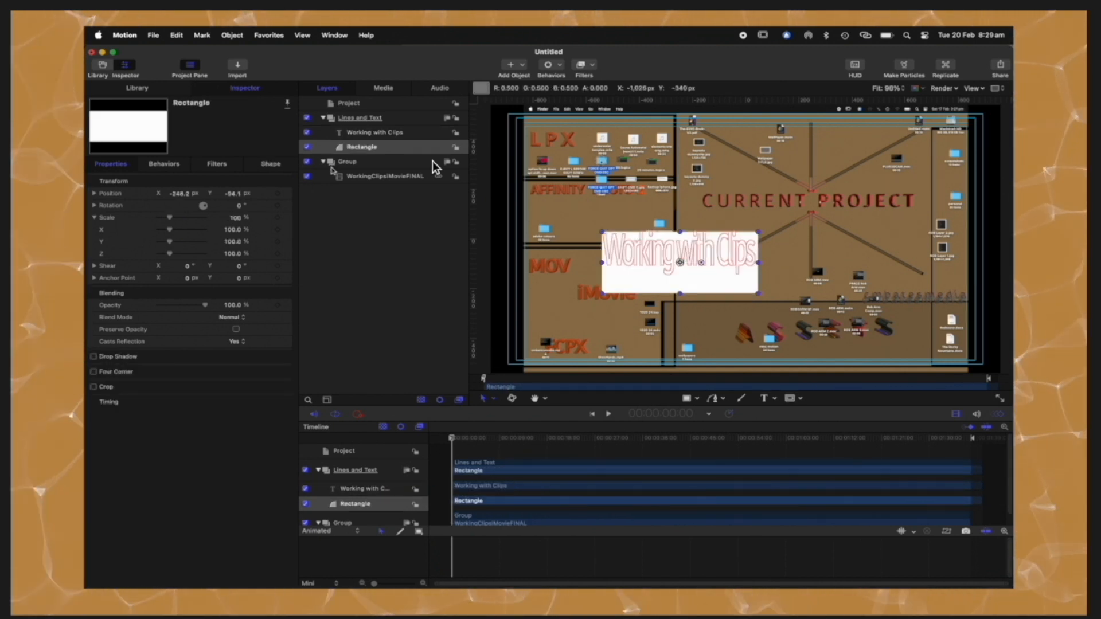
Set the rectangle's Y position to -50.7 px and its fill opacity to 41.07%
click(392, 148)
drag(234, 195, 286, 195)
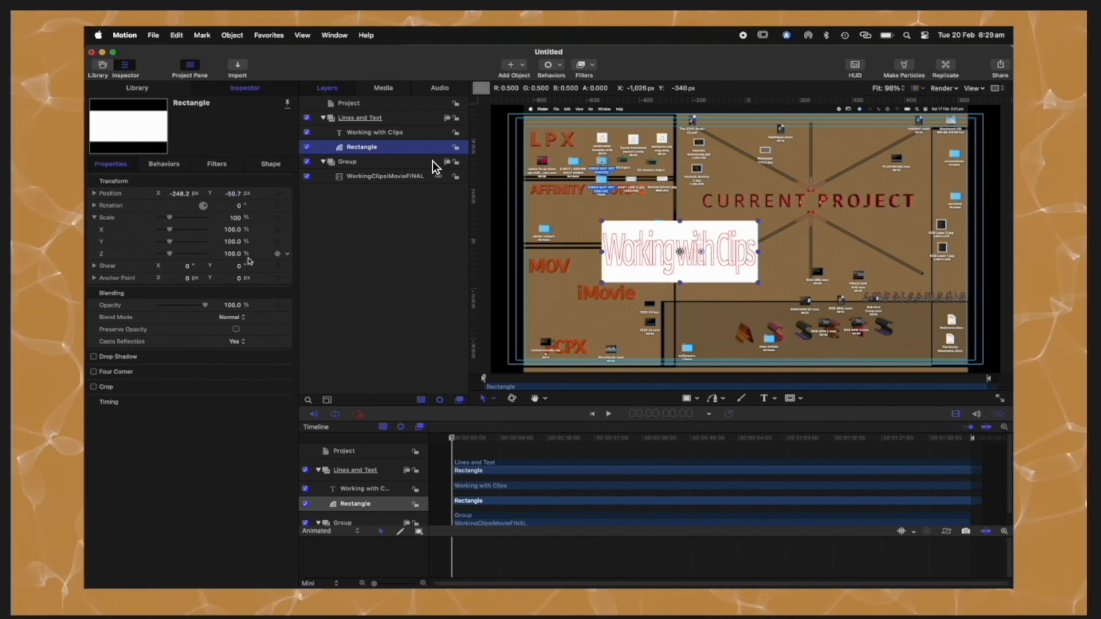
click(274, 166)
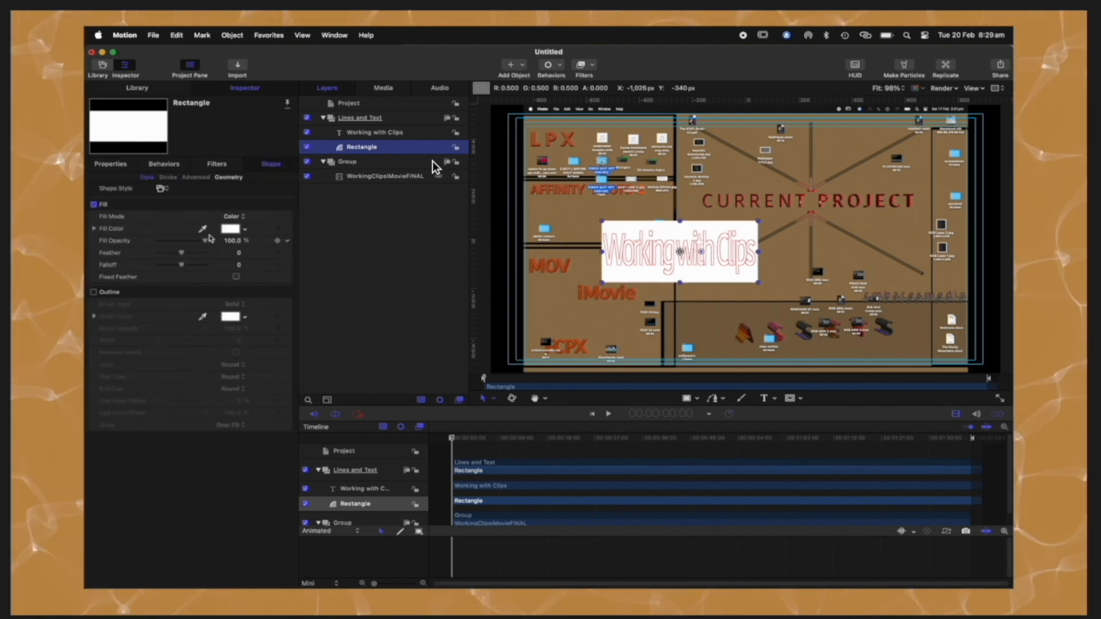
drag(206, 242, 178, 242)
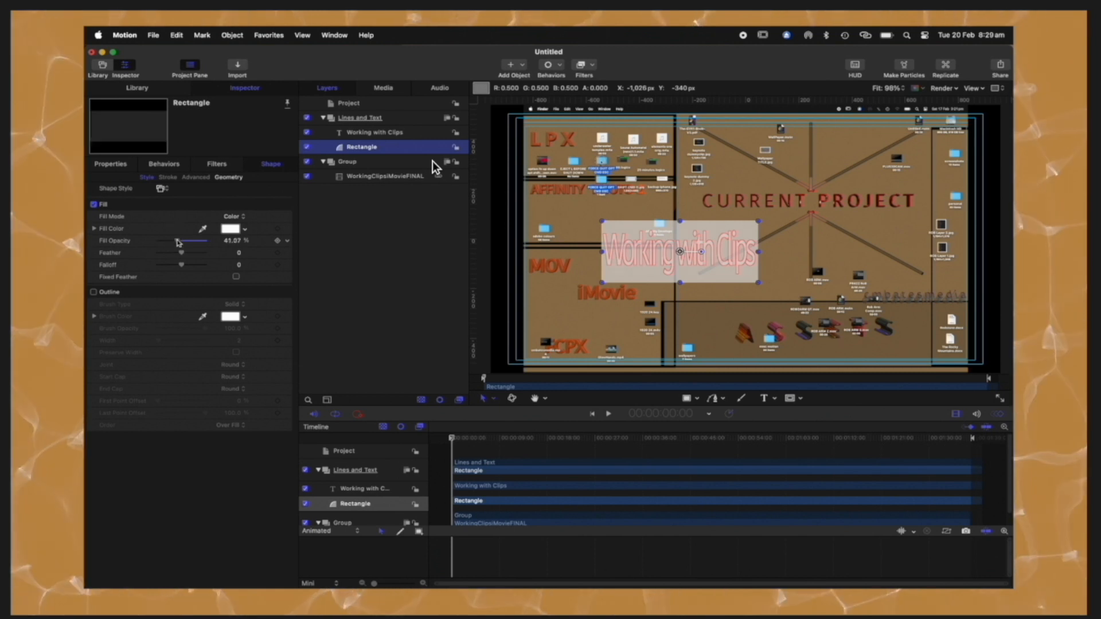
Give the rectangle a red outline, colour FF0400, with a width of 10
click(94, 292)
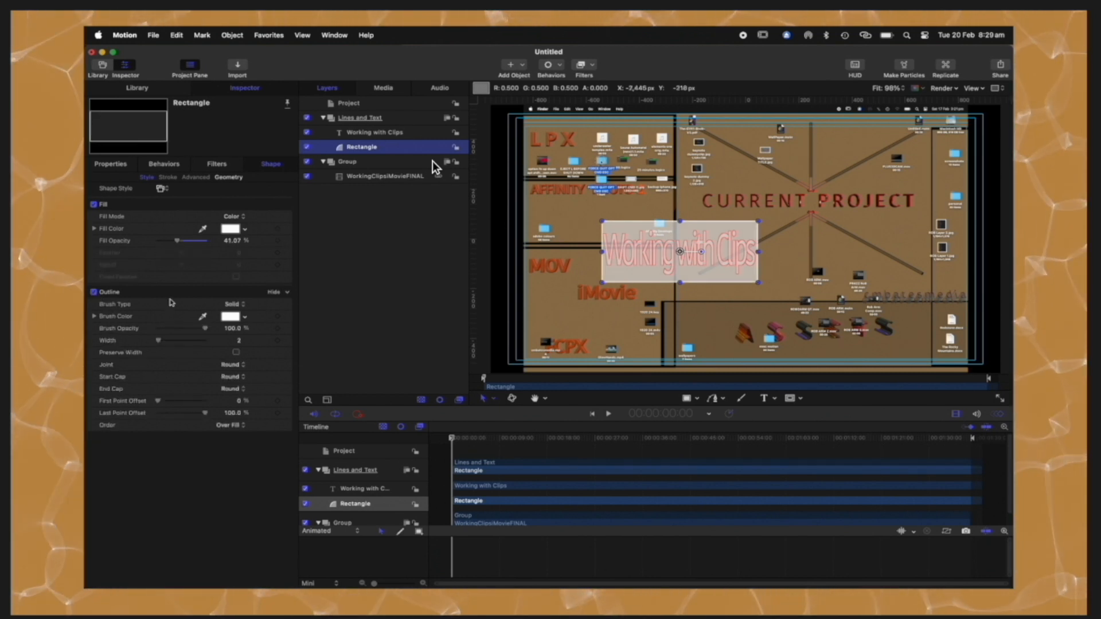
click(230, 317)
drag(550, 230, 472, 228)
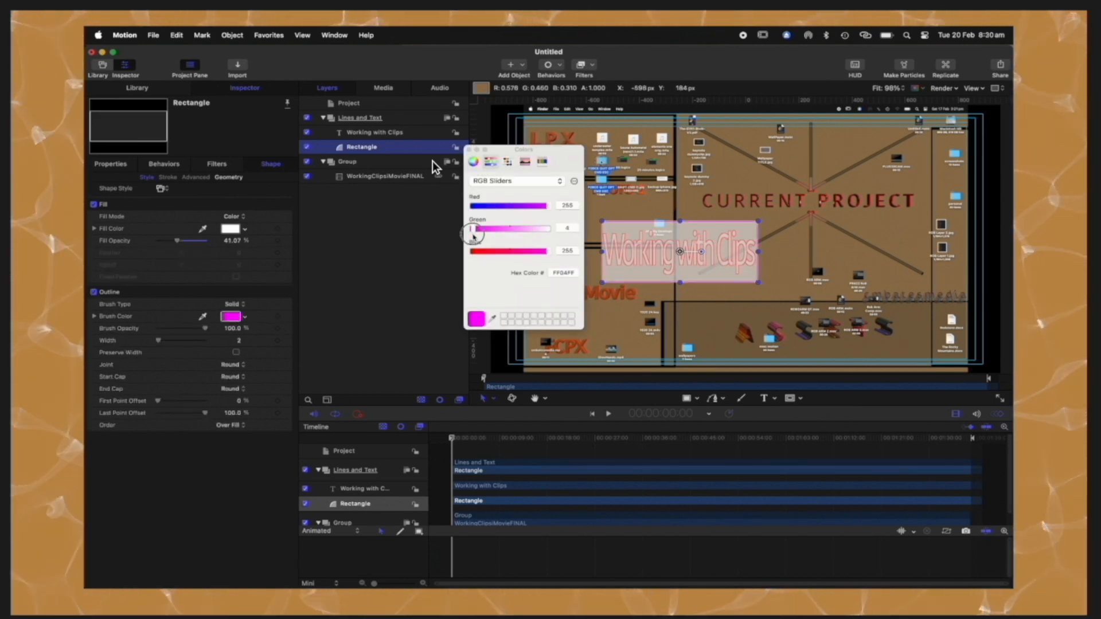
drag(549, 252, 467, 258)
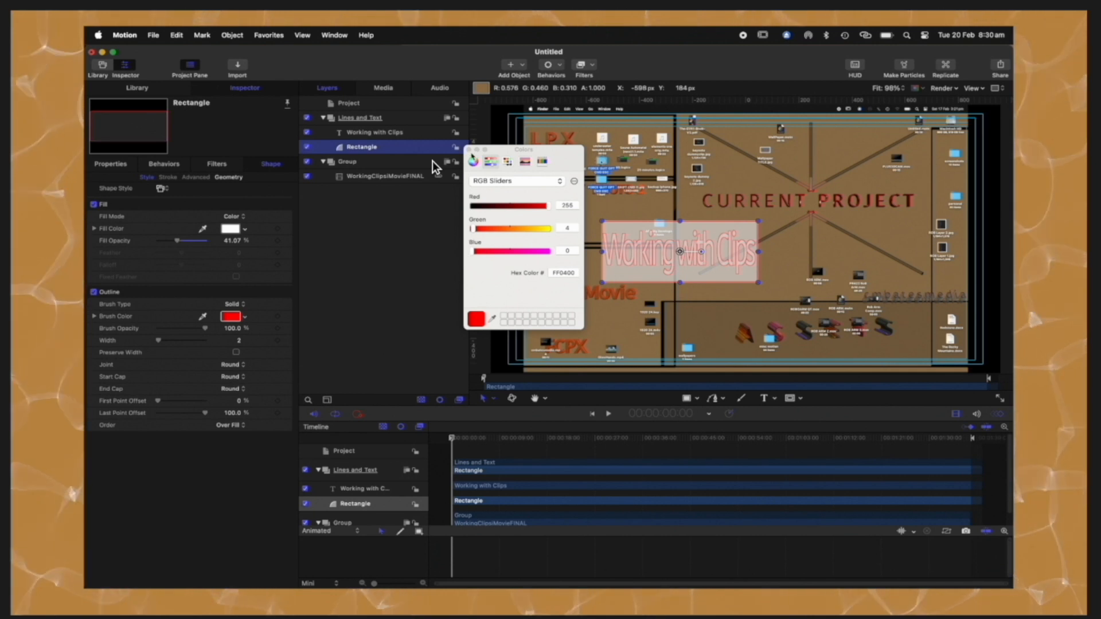
click(470, 150)
click(240, 341)
text(10)
key(Return)
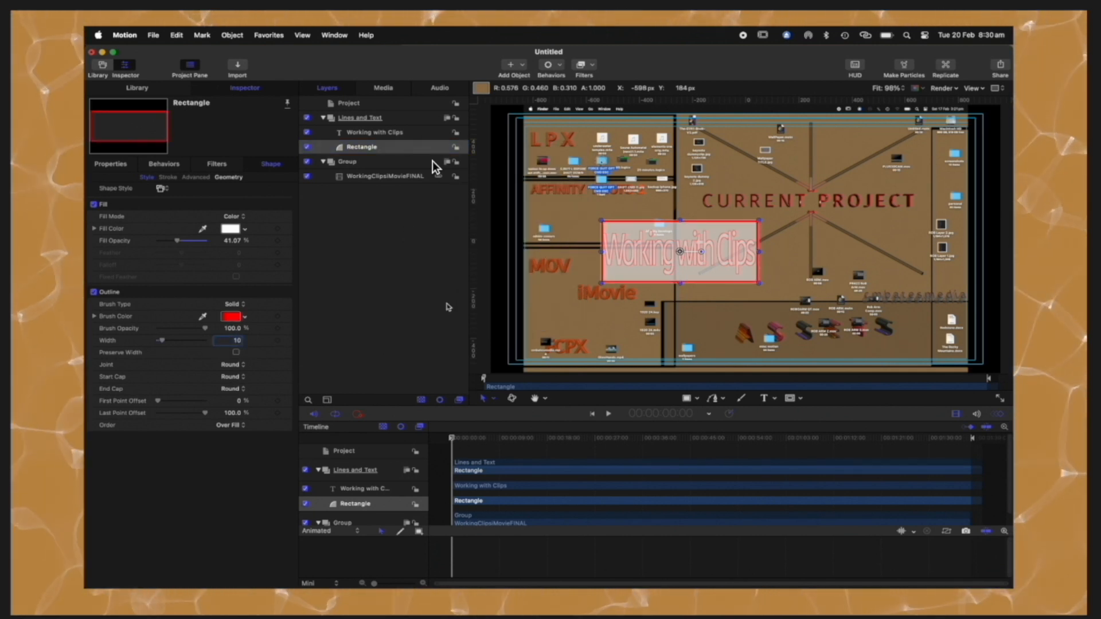
Add position, rotation and scale keyframes to the rectangle at the start of the project
click(390, 150)
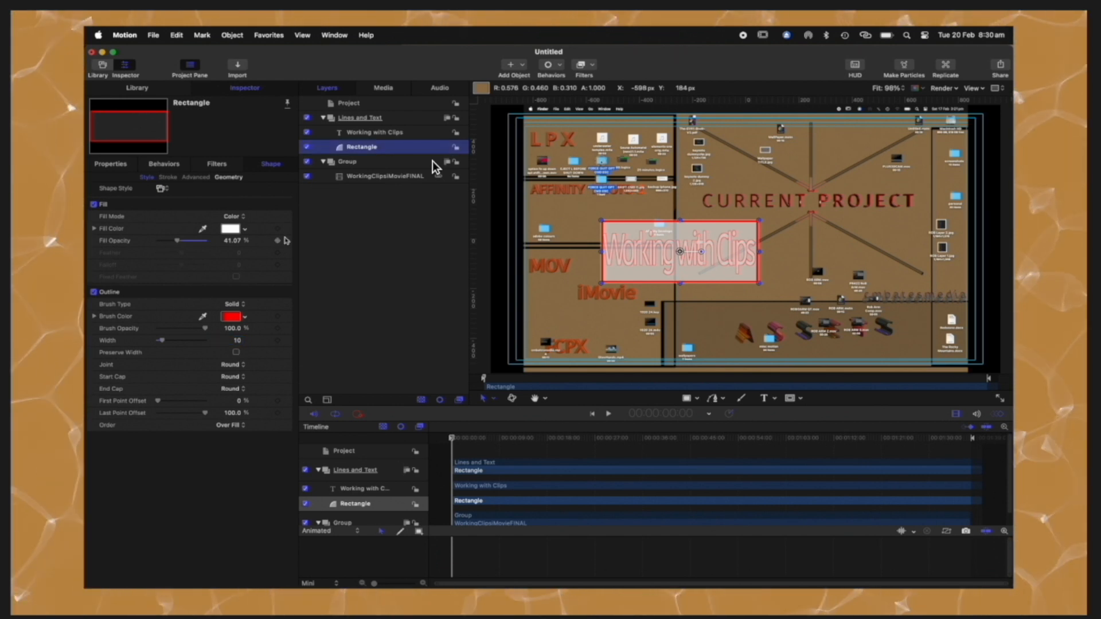
click(113, 164)
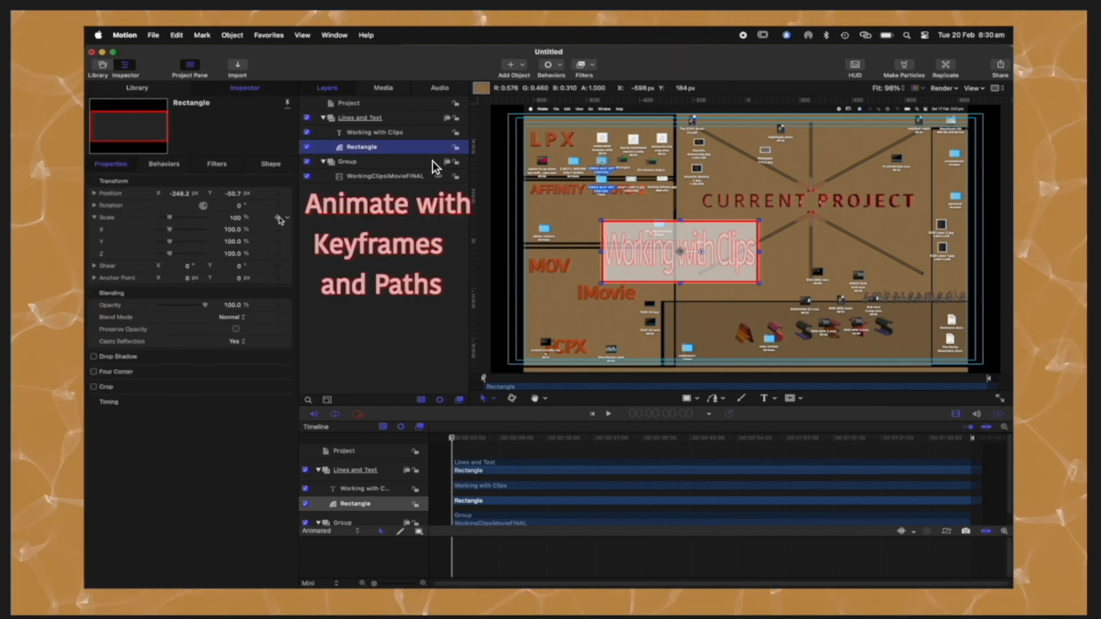
click(95, 193)
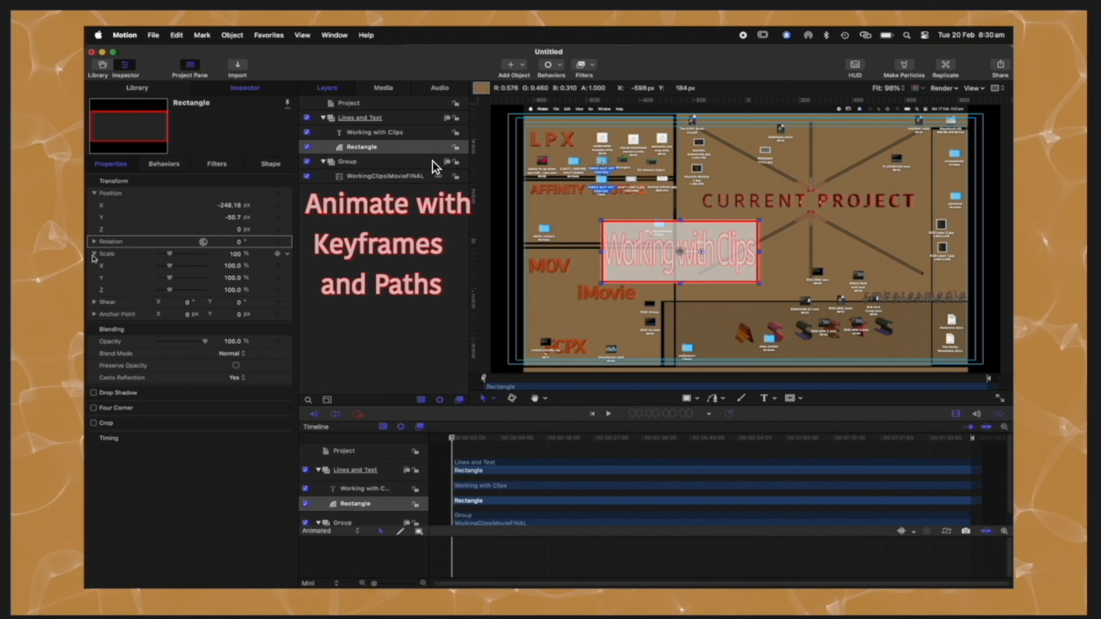
click(95, 242)
click(277, 193)
click(278, 242)
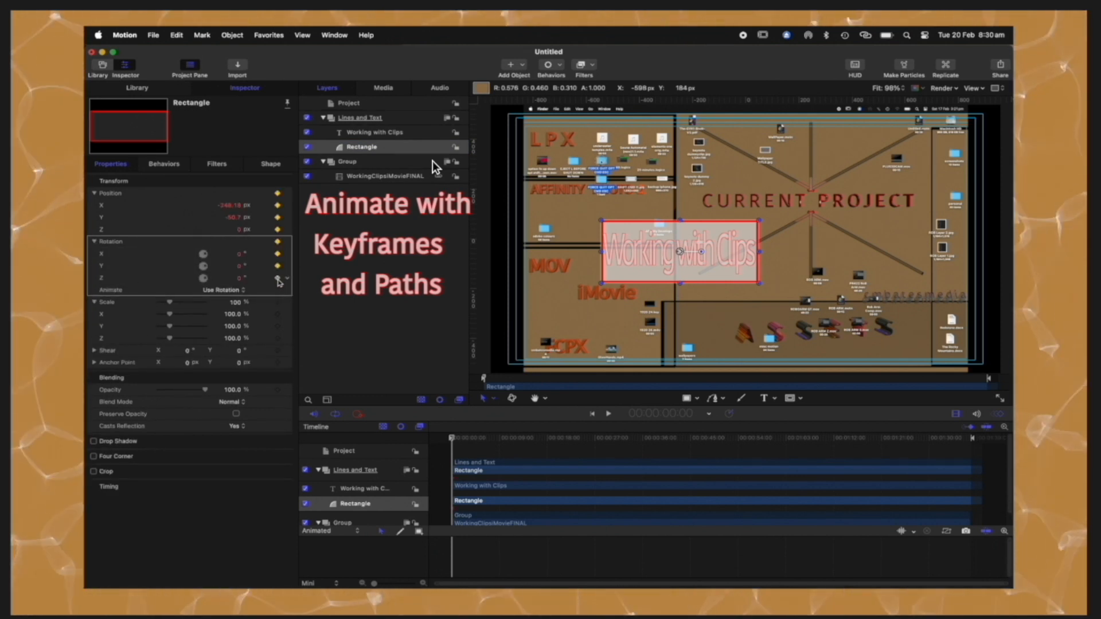
click(278, 303)
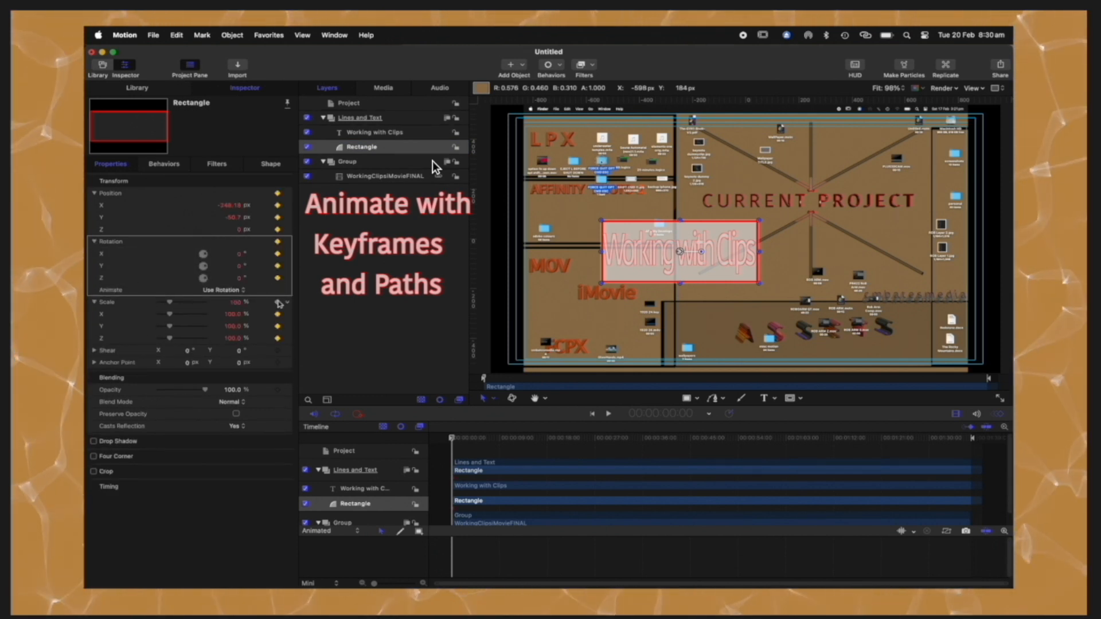
Add position, rotation and scale keyframes to the "Working with Clips" text at the project start
click(391, 133)
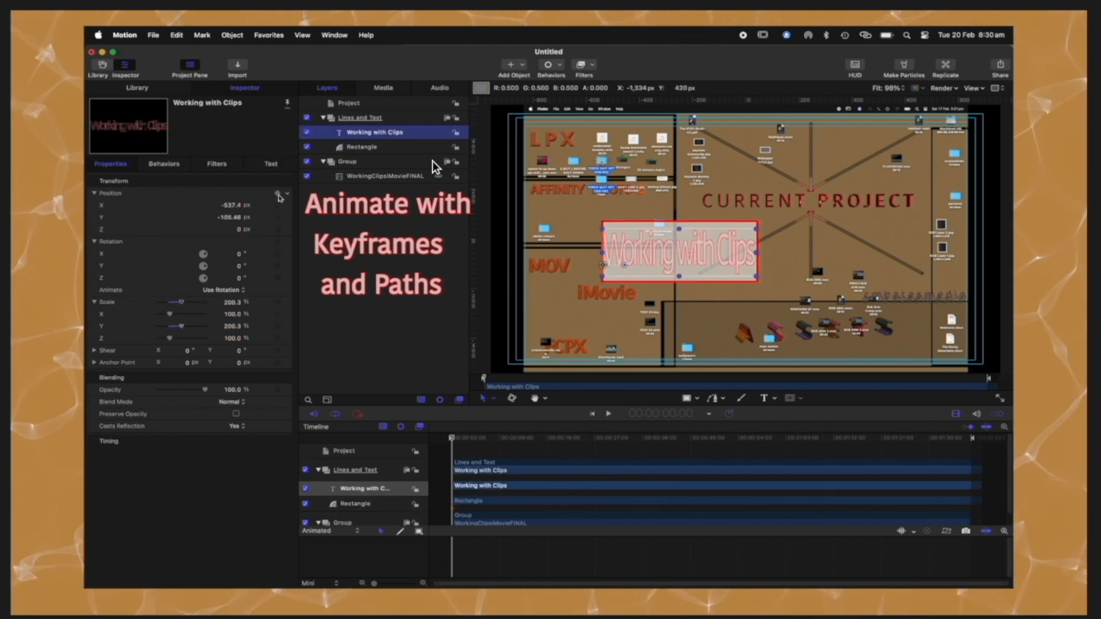
click(278, 194)
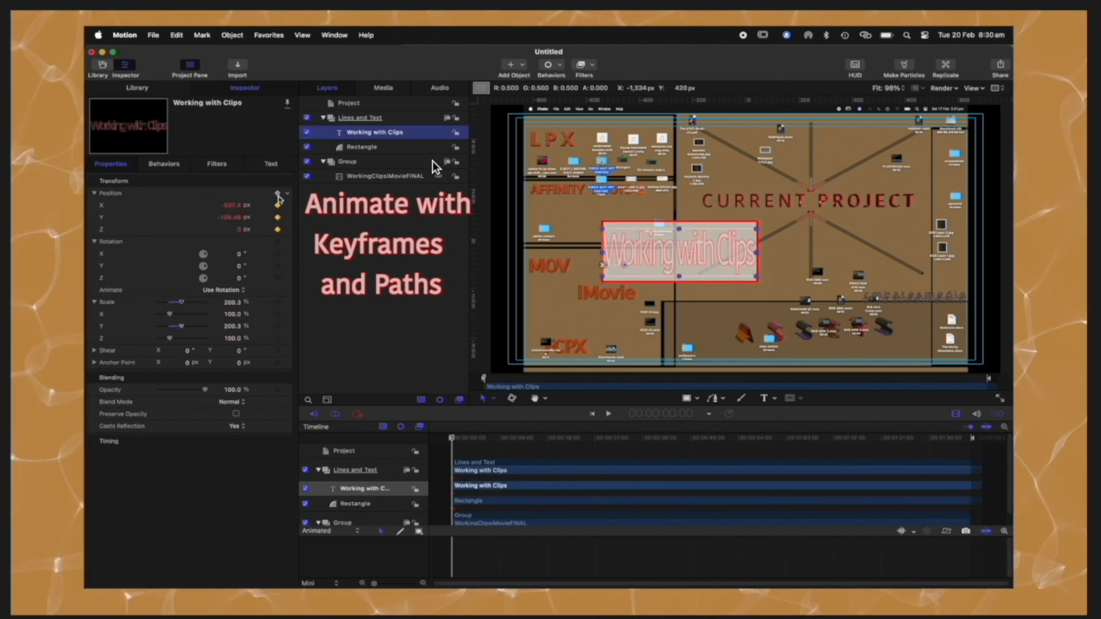
click(278, 243)
click(277, 303)
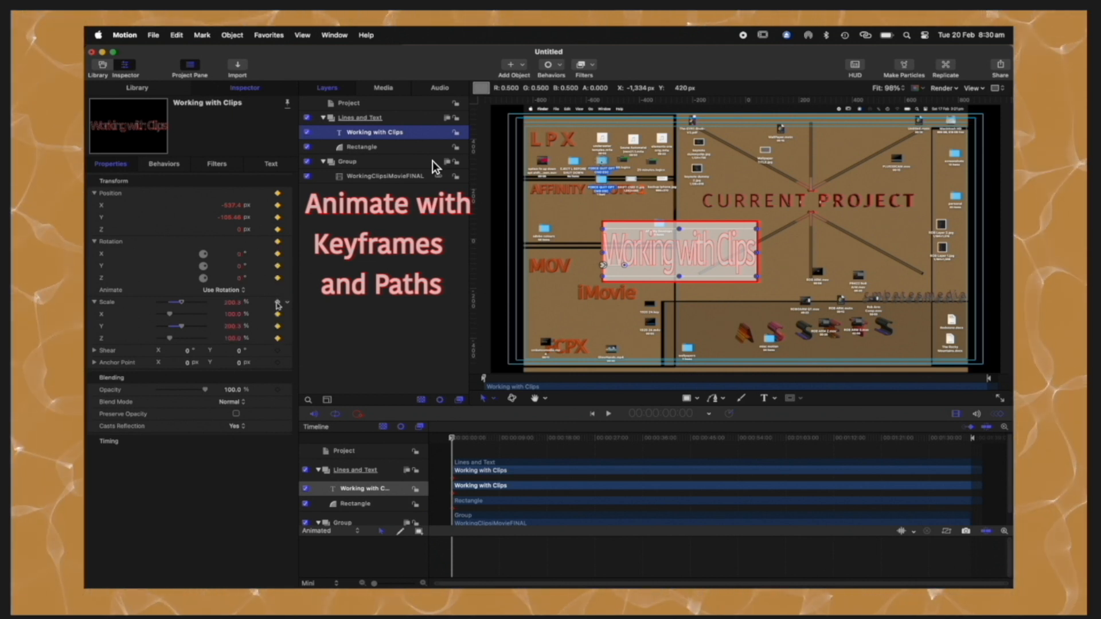
At 49:21, move the rectangle above CURRENT PROJECT to about X 249.56, Y 320.44 px and place the text over it
drag(453, 441, 707, 439)
click(701, 221)
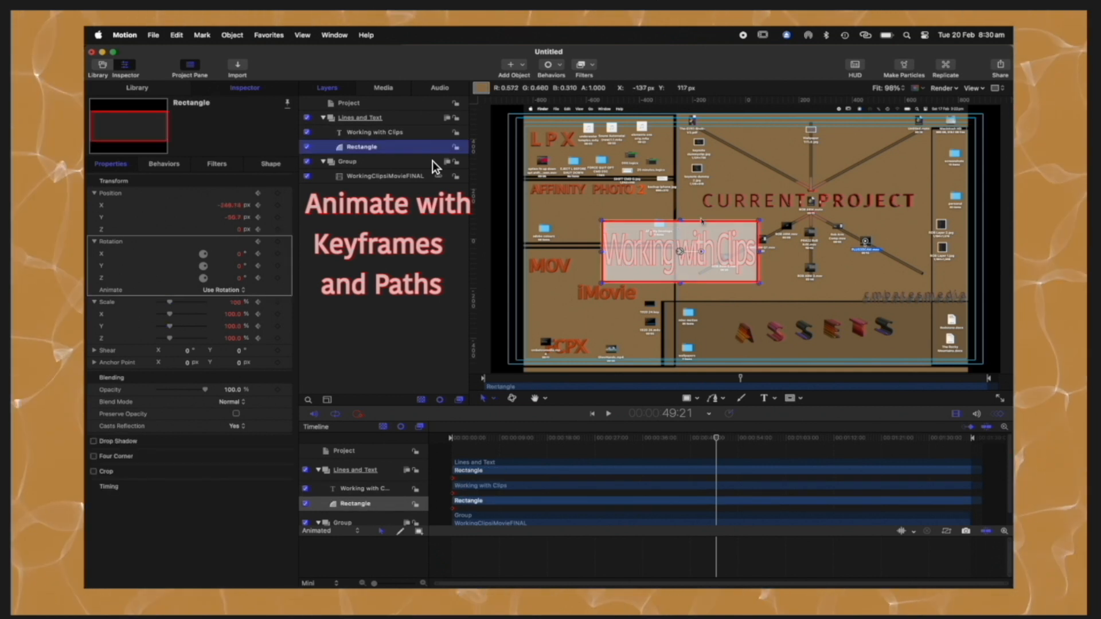
drag(682, 263, 813, 171)
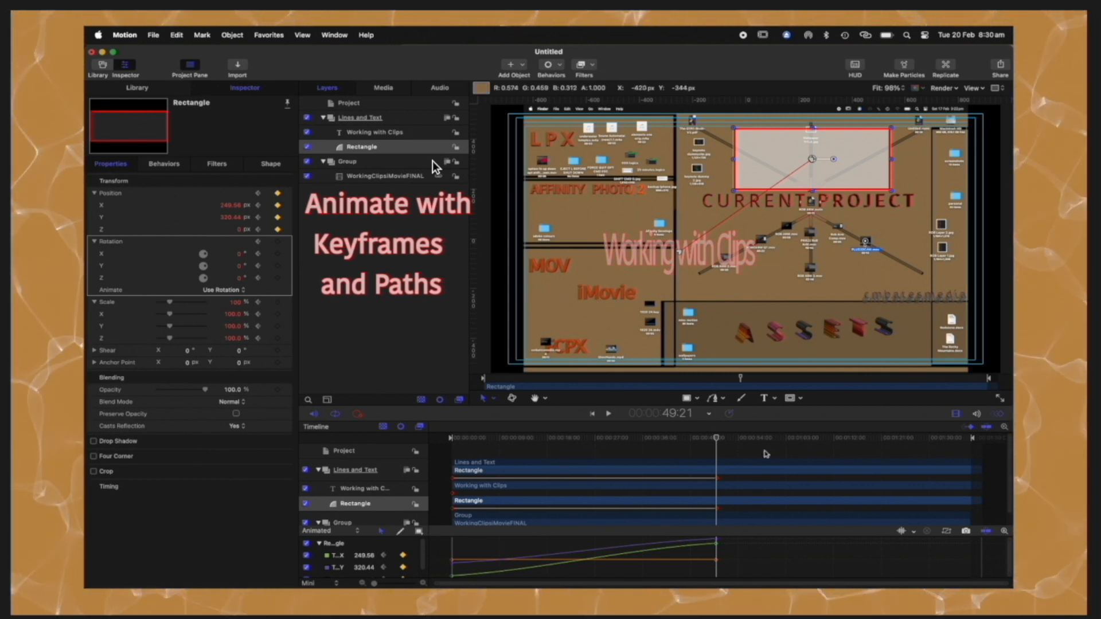
click(423, 131)
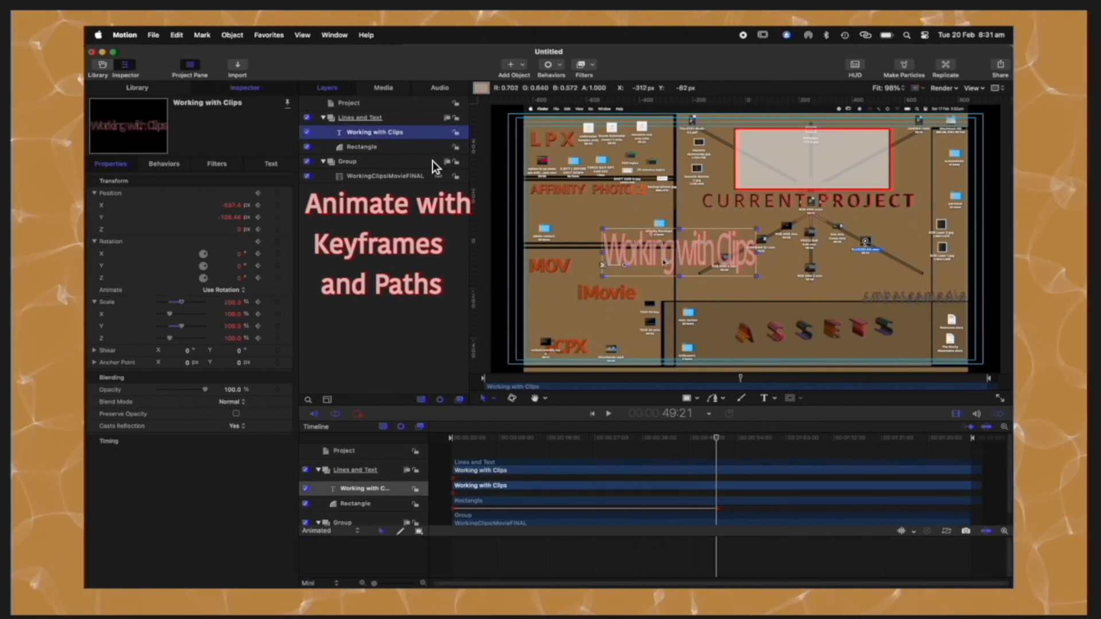
drag(664, 262, 794, 170)
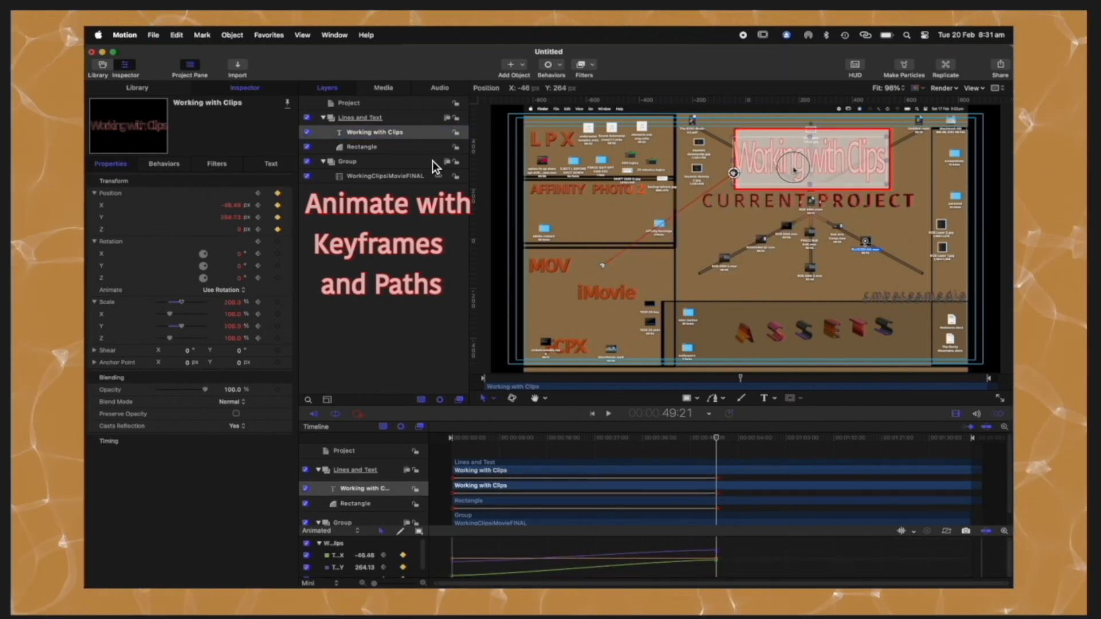
Scrub back through the timeline and play the animation from the start to check the rectangle's and text's motion
drag(716, 438, 554, 440)
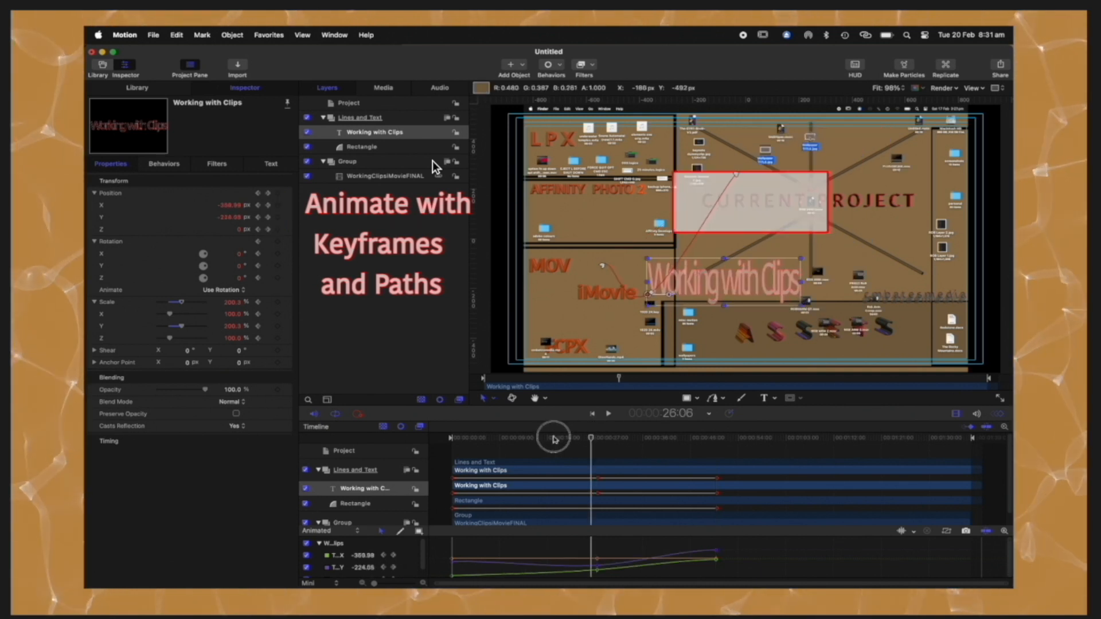
key(Home)
key(space)
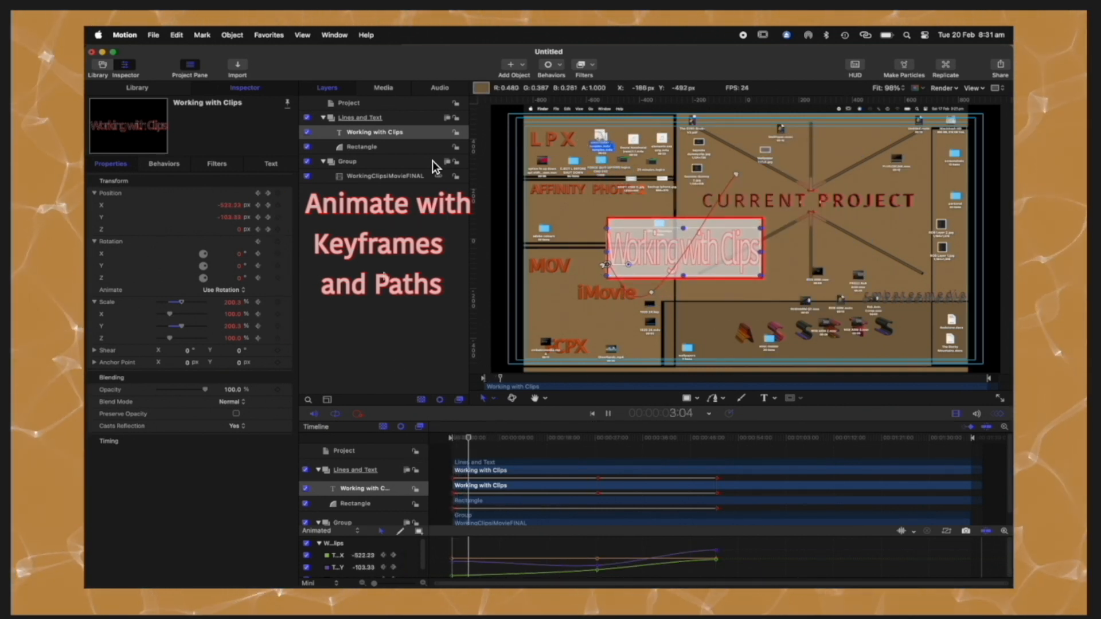
Play the animation in short stretches to check how closely the text follows the rectangle
key(space)
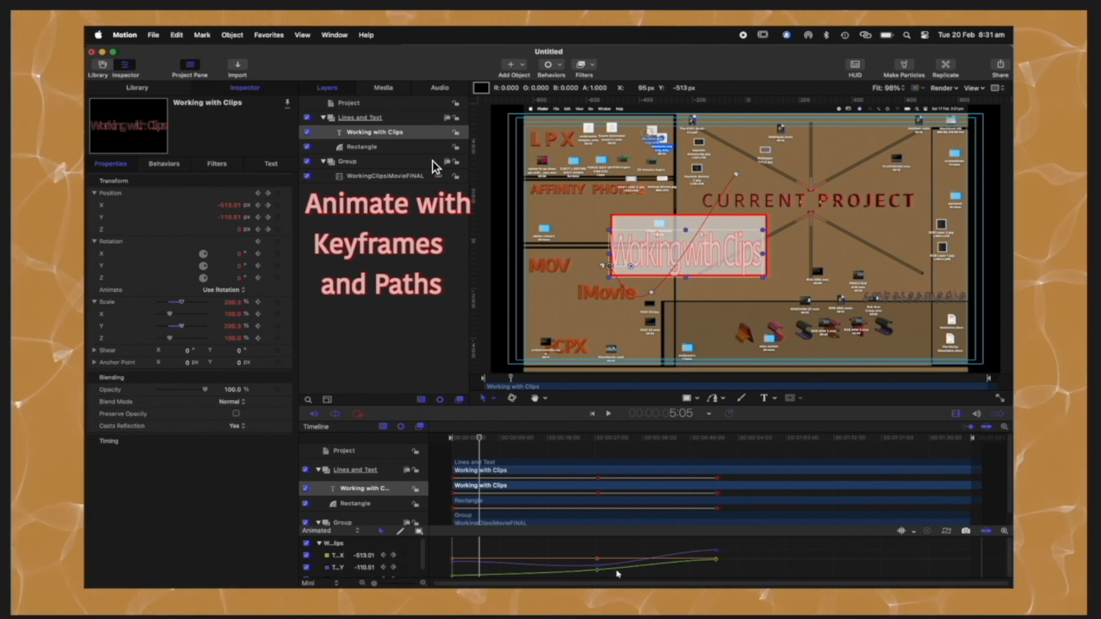
key(space)
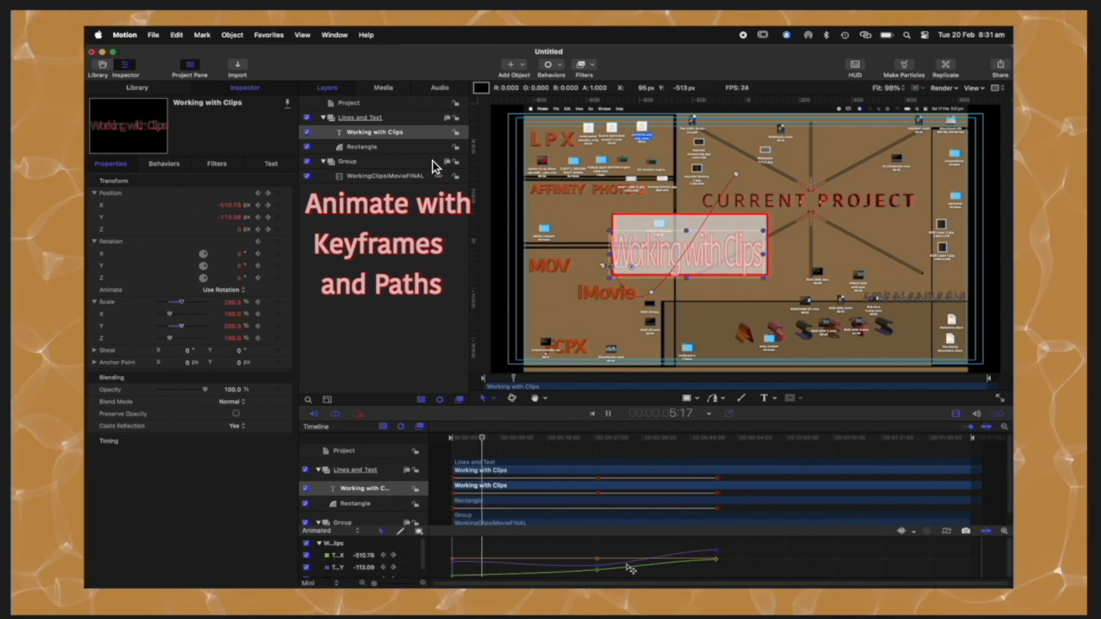
key(space)
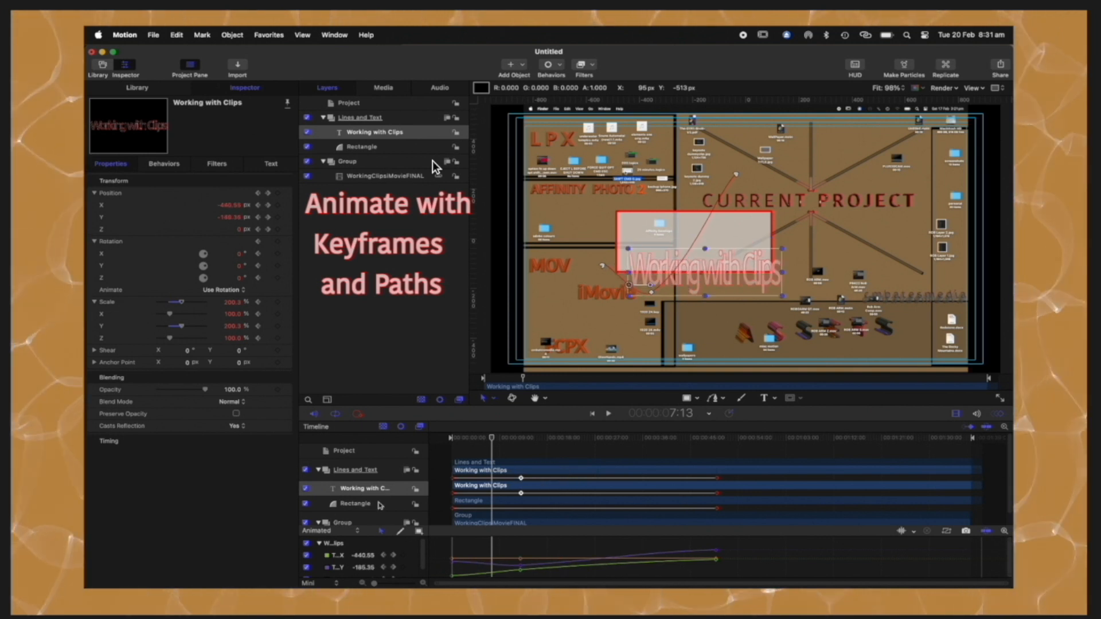
Select the rectangle and enlarge the Keyframe Editor to show its position curves in full
click(379, 505)
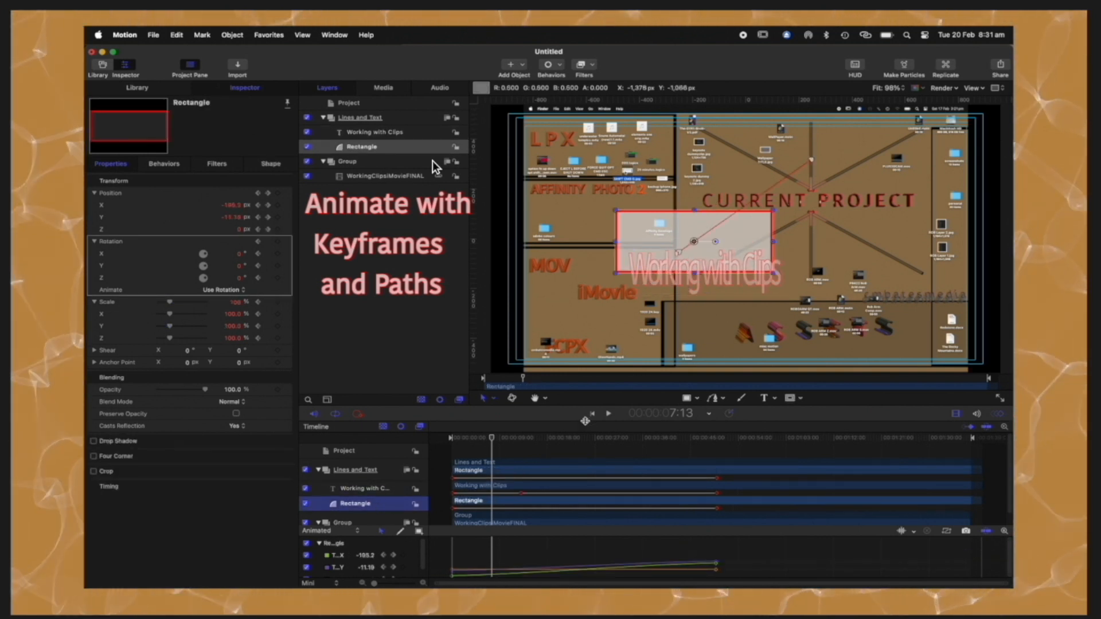
drag(585, 421, 586, 360)
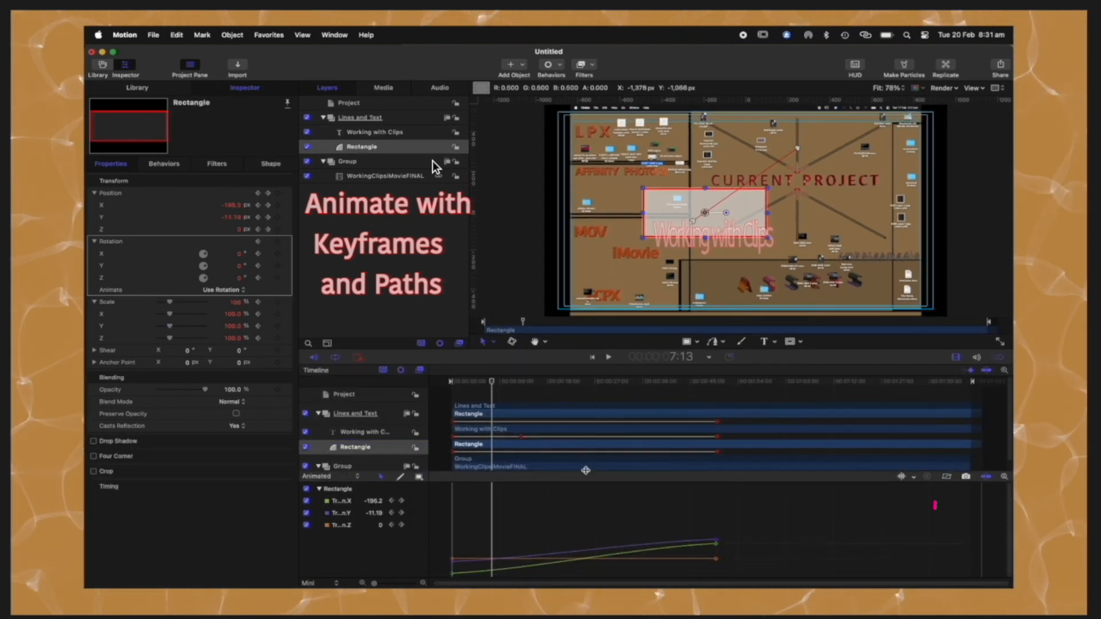
drag(586, 470, 675, 445)
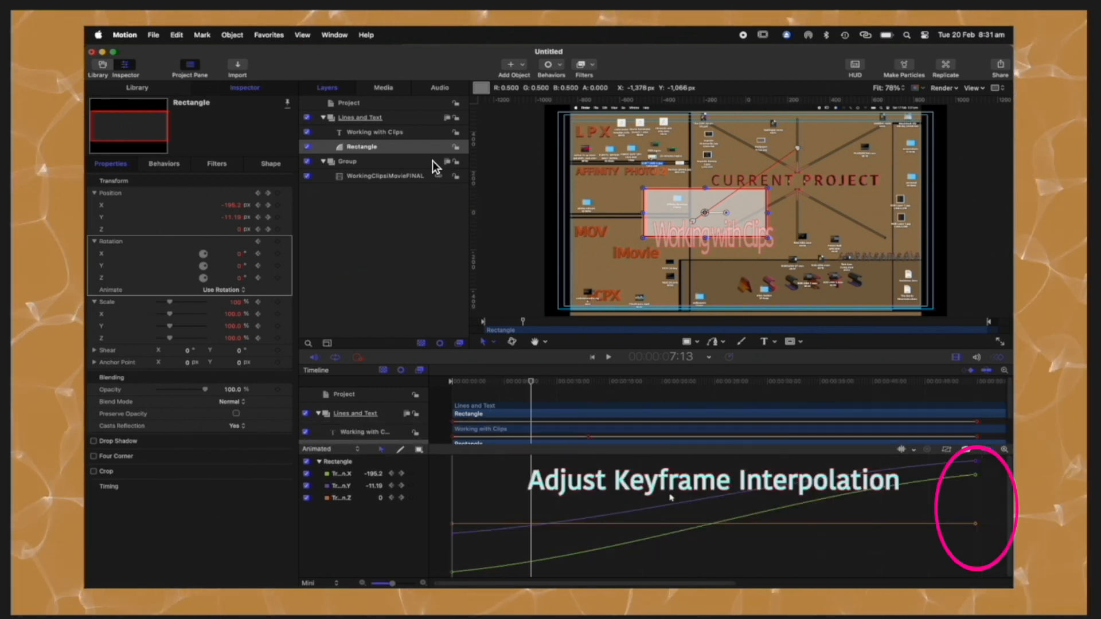
click(394, 151)
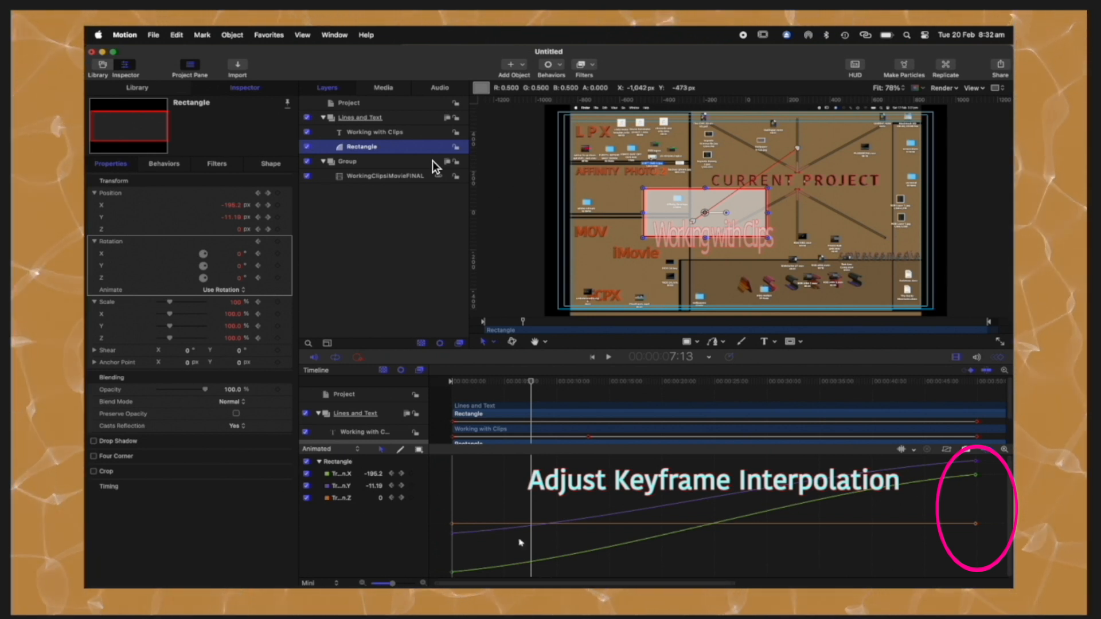
Apply Ease Out to the rectangle's first Z, Y and X position keyframes
click(452, 525)
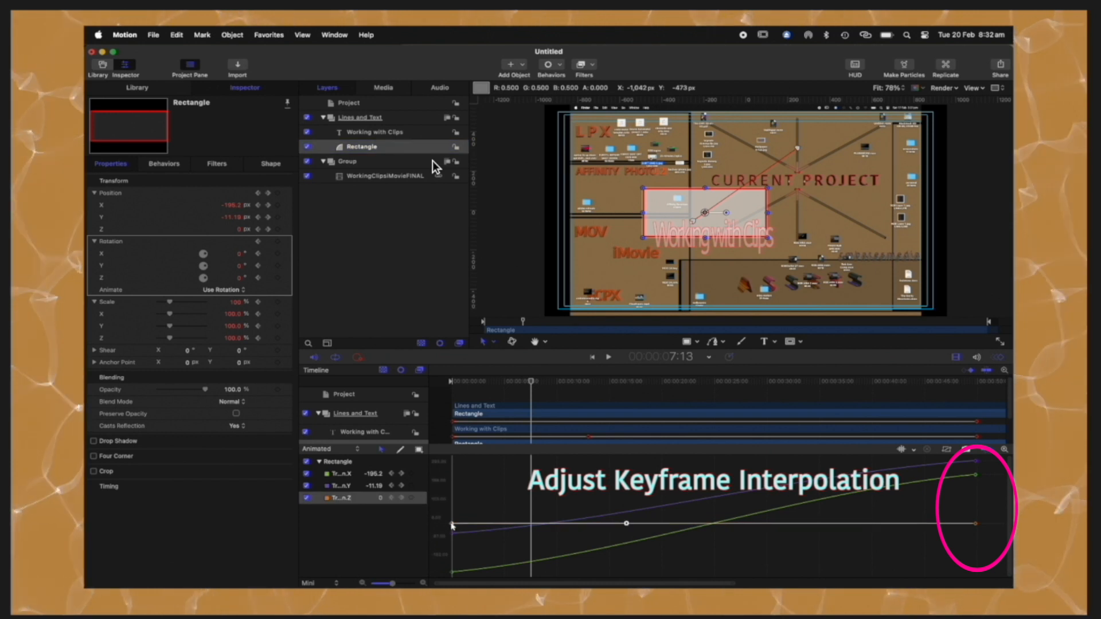
super+click(452, 533)
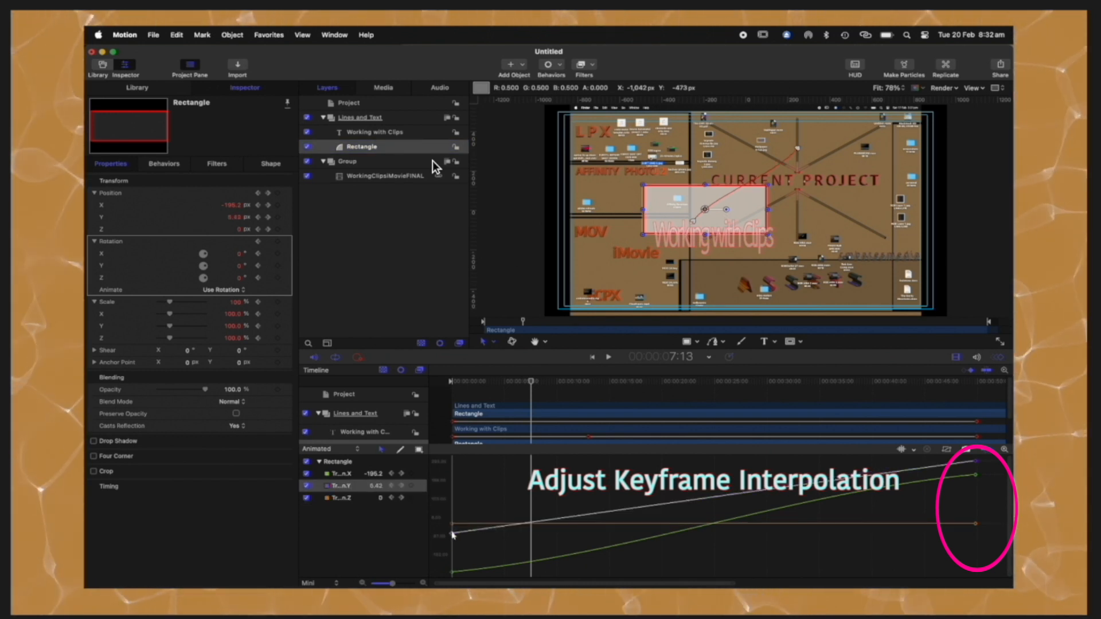
click(452, 525)
right_click(452, 524)
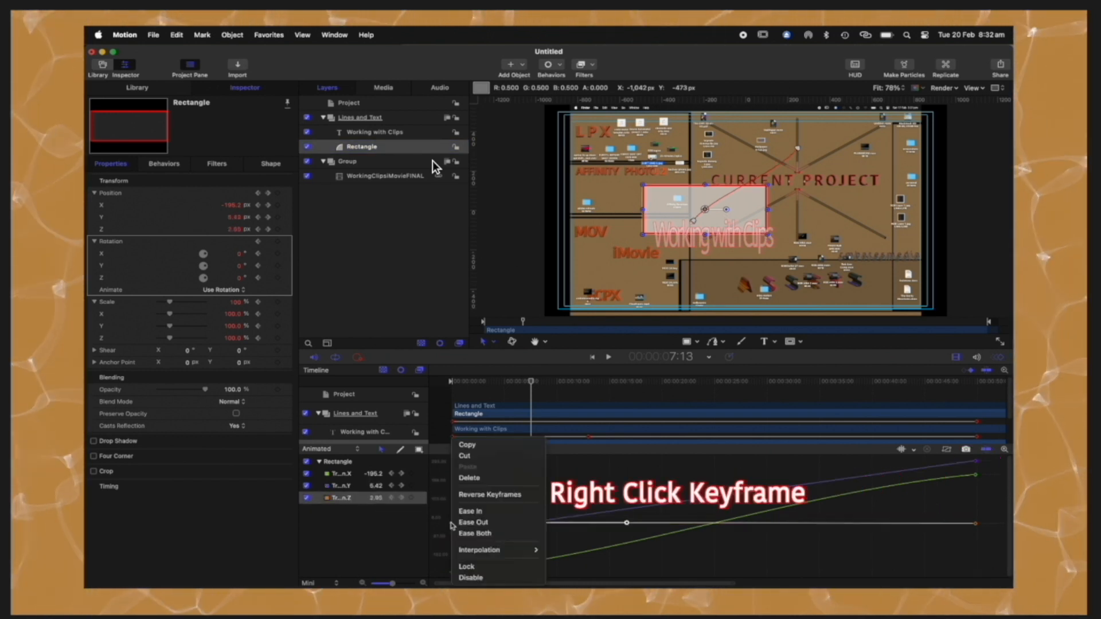
click(465, 522)
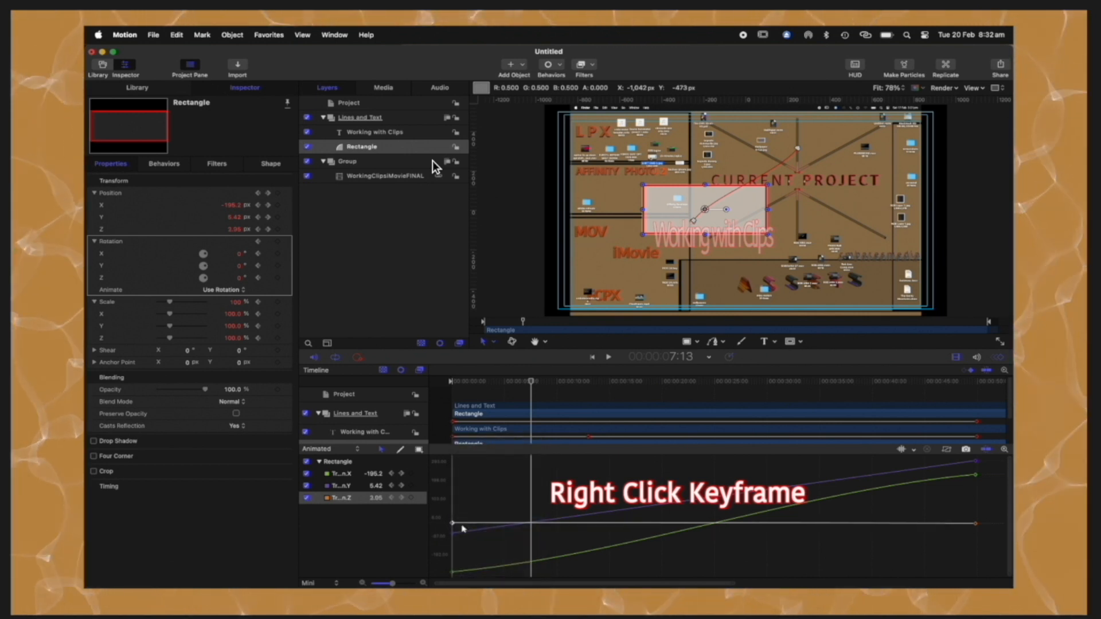
click(453, 534)
right_click(453, 534)
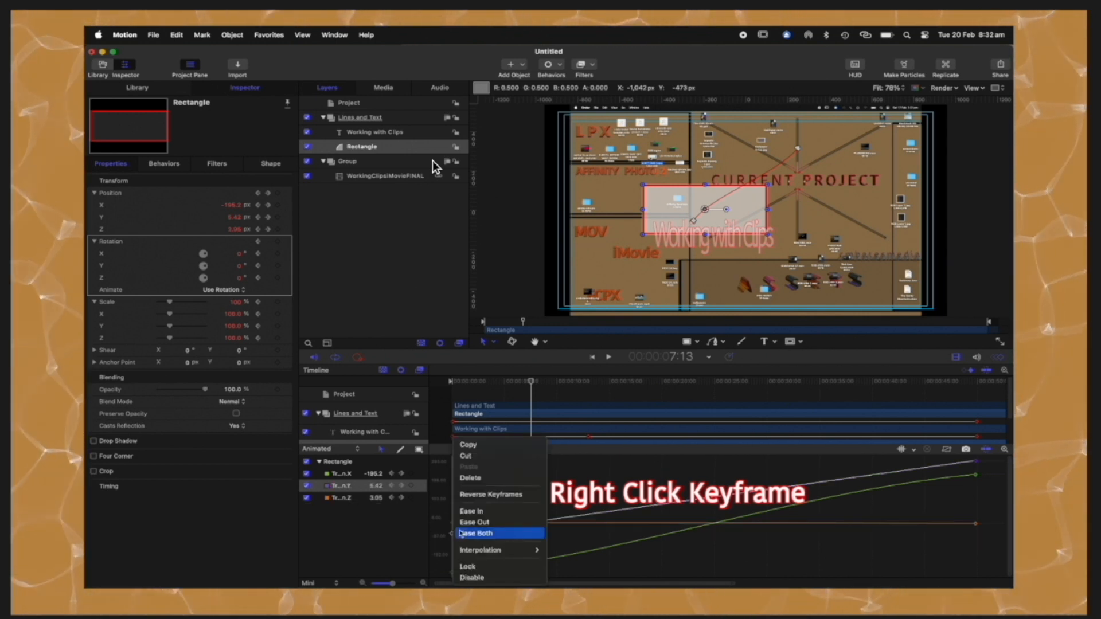
click(467, 523)
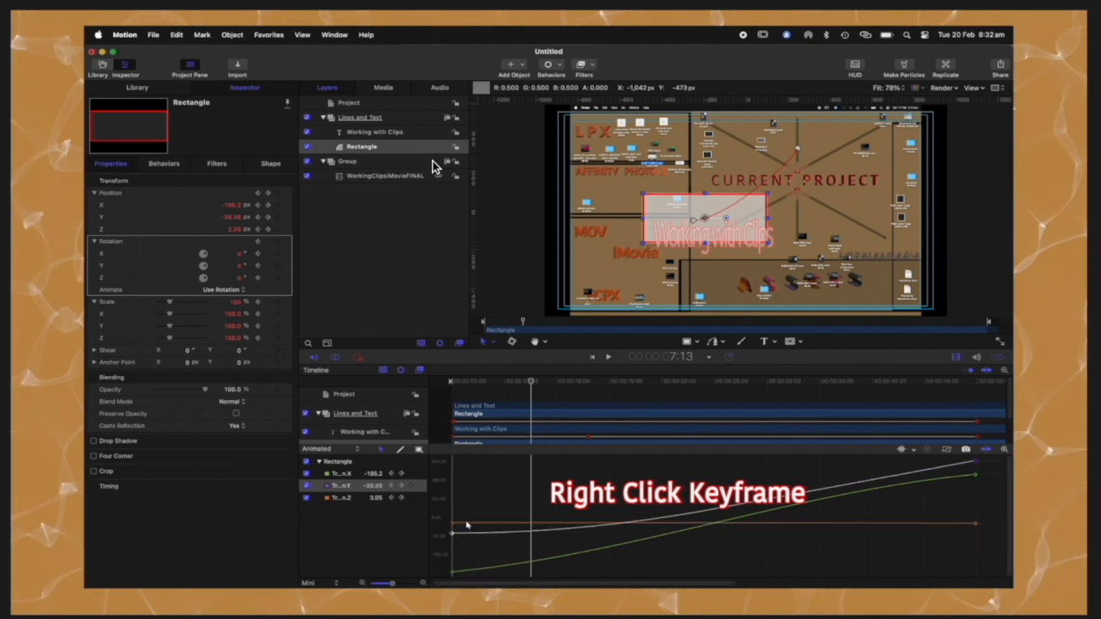
click(452, 572)
right_click(453, 572)
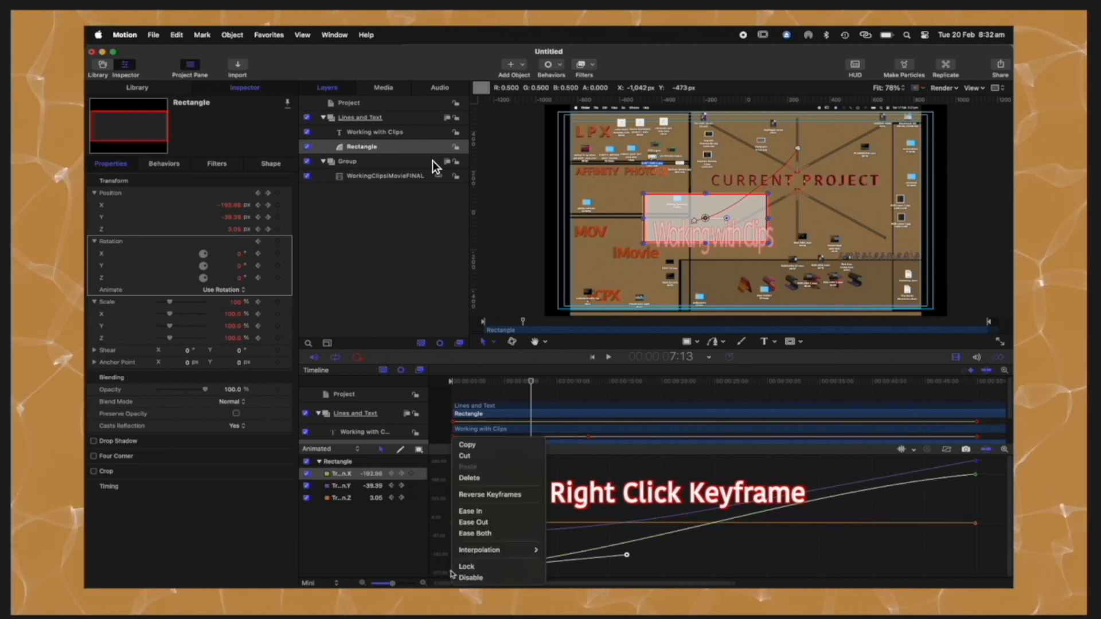
click(469, 523)
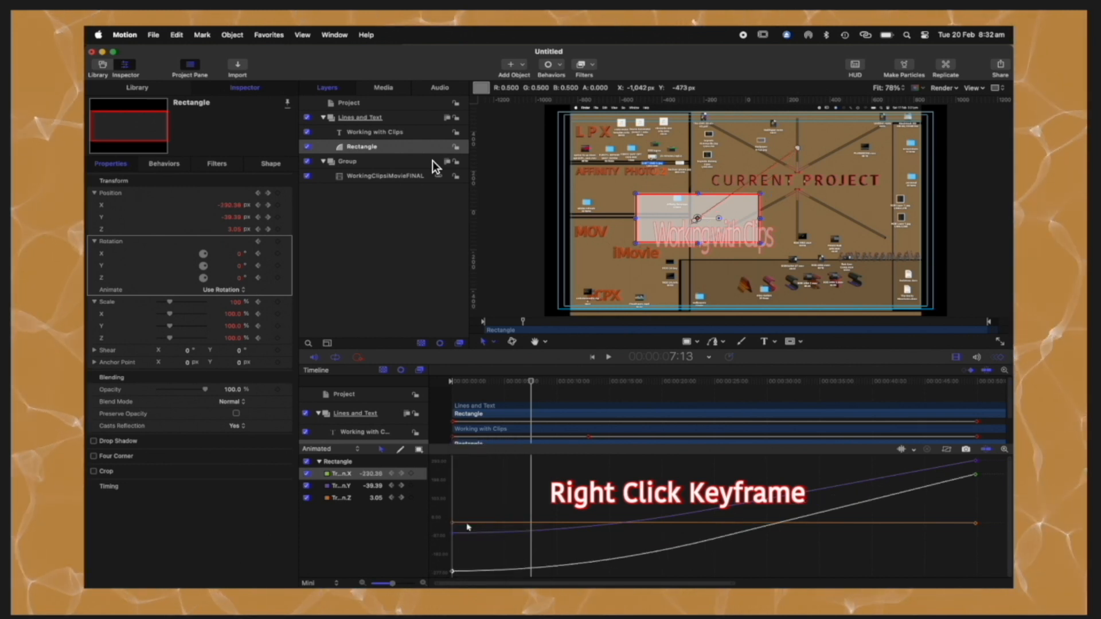
Apply Ease In to the rectangle's last X, Y and Z position keyframes and look at the keyframe interpolation options
right_click(977, 475)
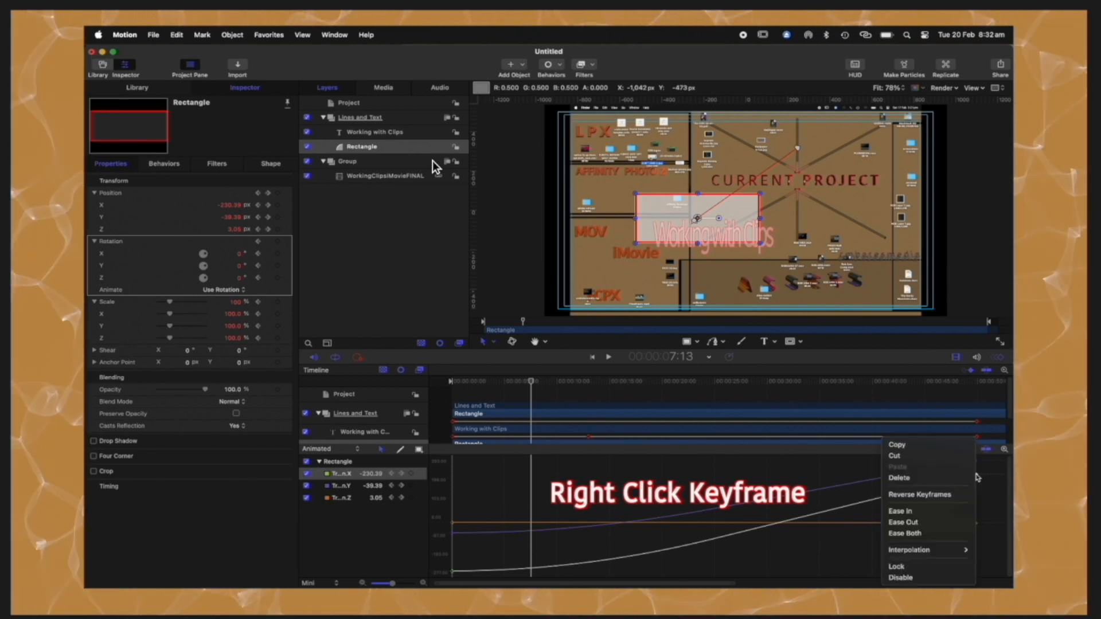
click(900, 511)
click(977, 462)
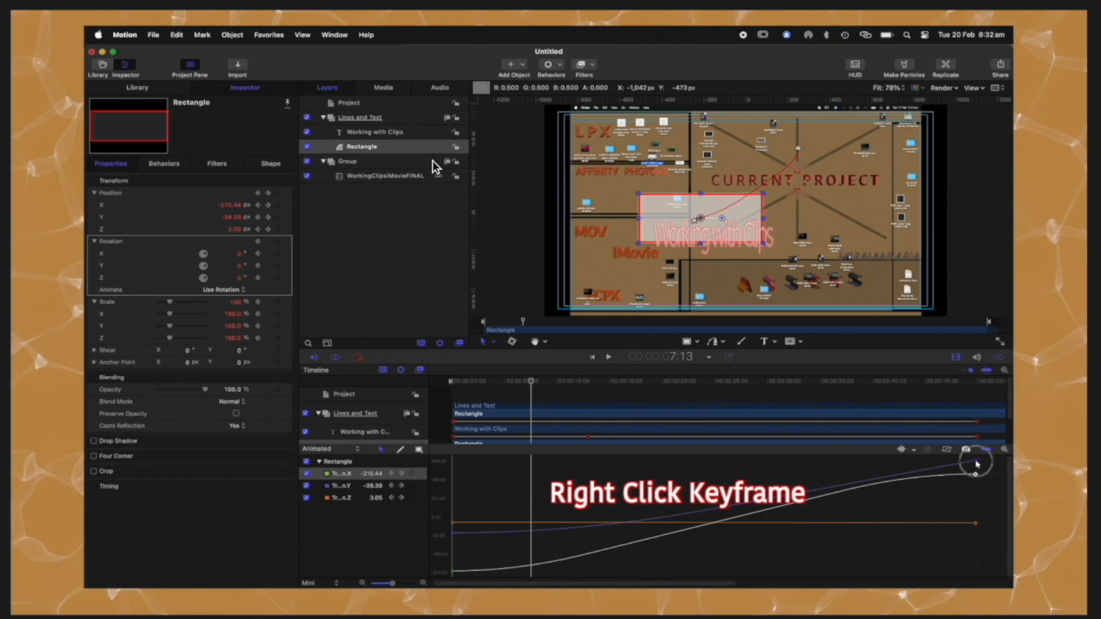
right_click(978, 462)
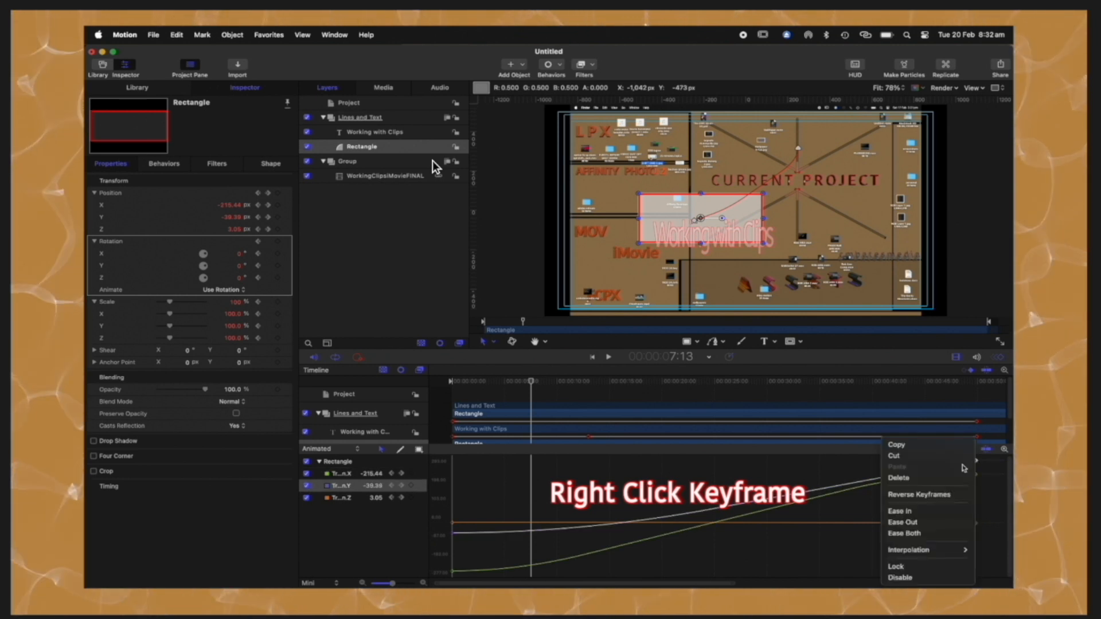
click(908, 510)
right_click(974, 523)
click(925, 512)
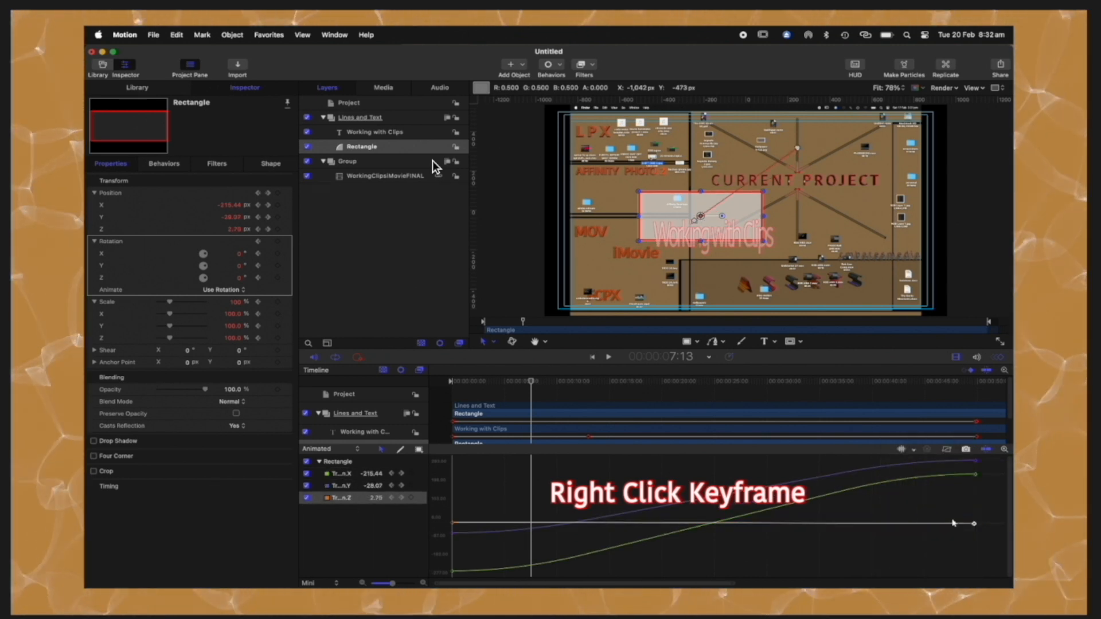
right_click(975, 525)
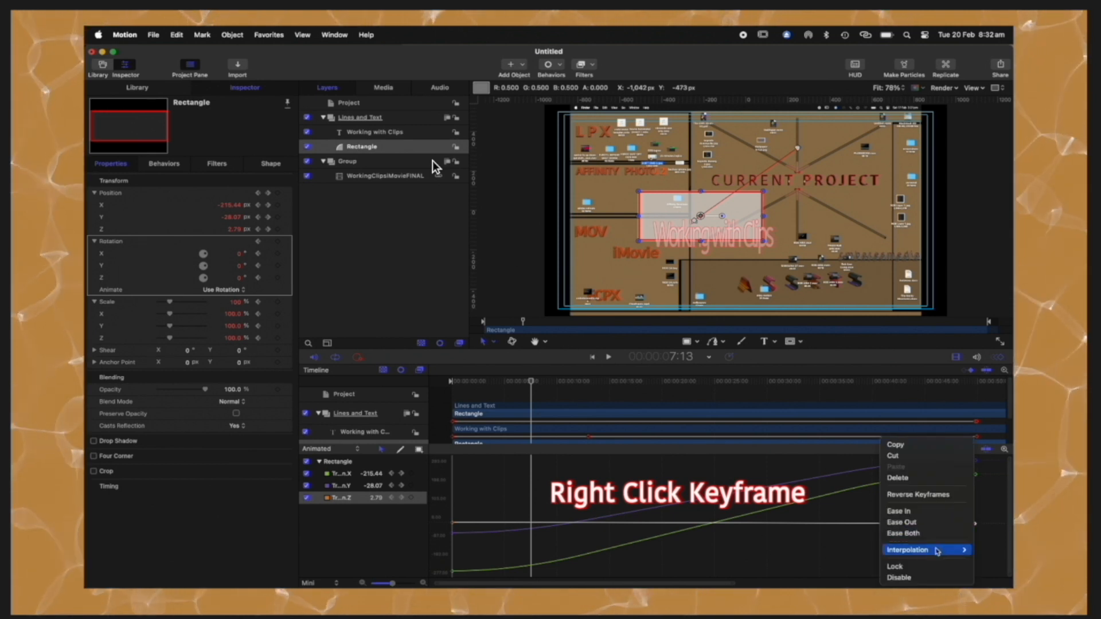
mouse_move(935, 550)
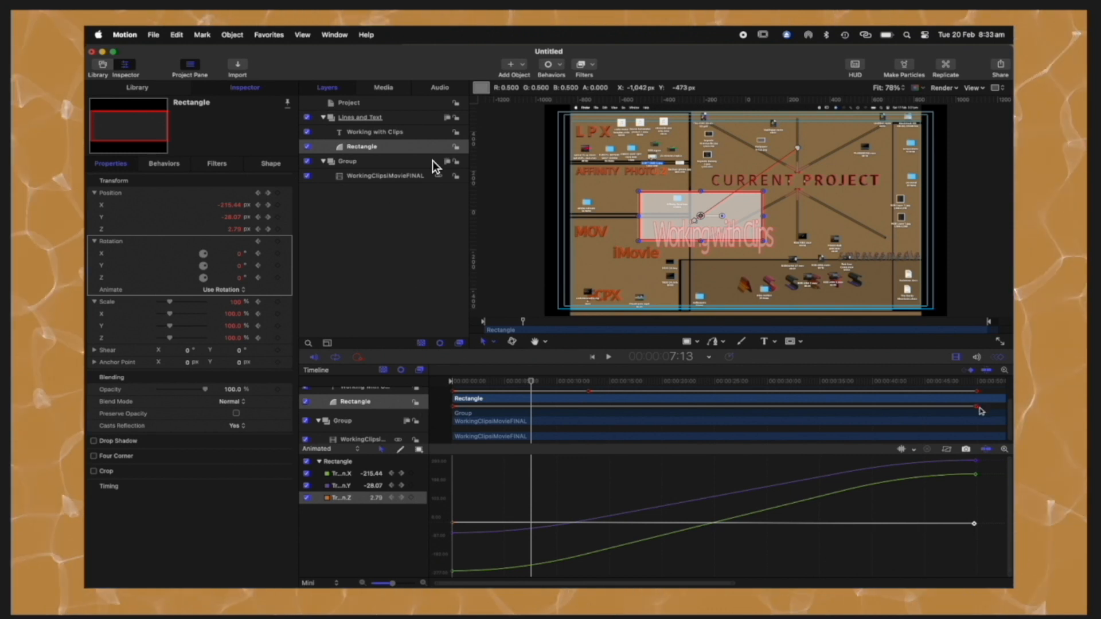
Shift the rectangle's ending keyframes to an earlier time in the timeline, adjusting their placement up close
drag(980, 410, 813, 407)
scroll(794, 498, up, 5)
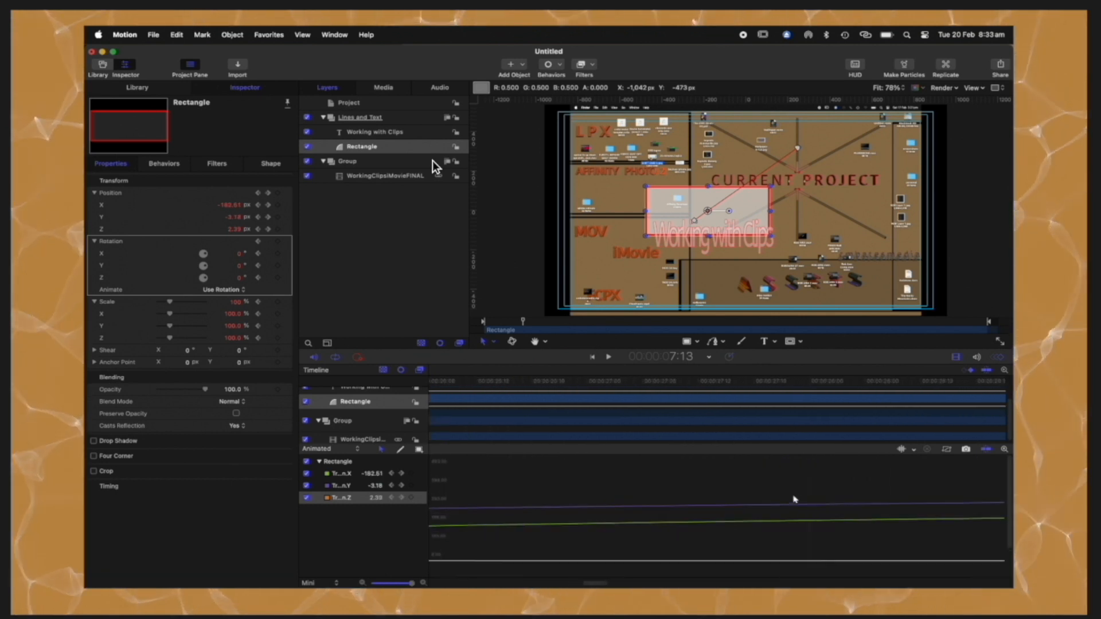
scroll(794, 499, right, 5)
scroll(795, 499, left, 4)
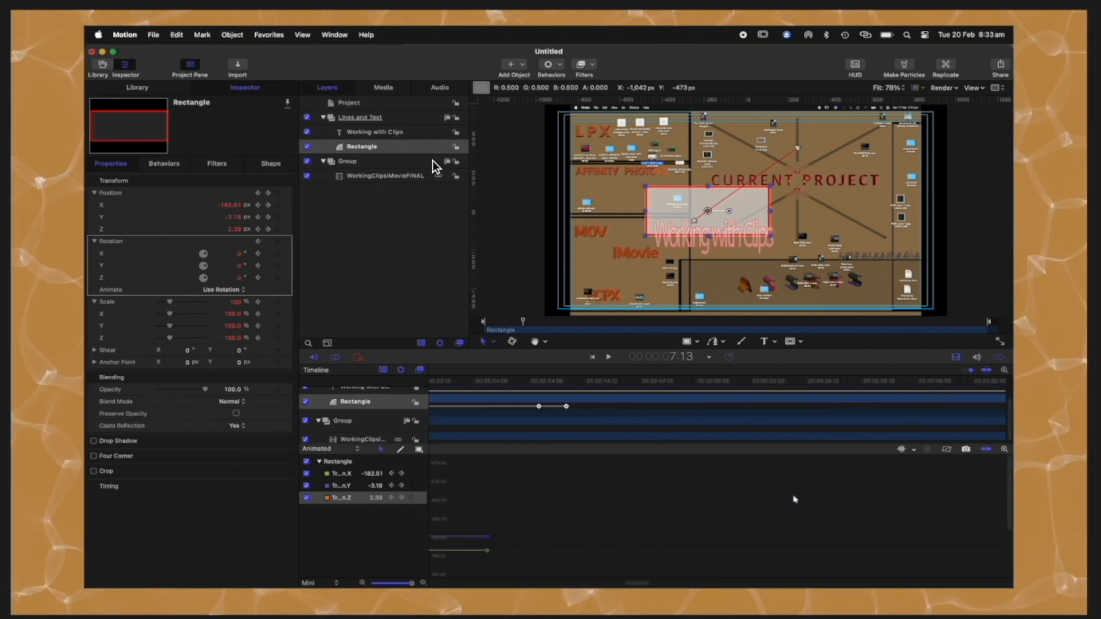
drag(814, 407, 796, 407)
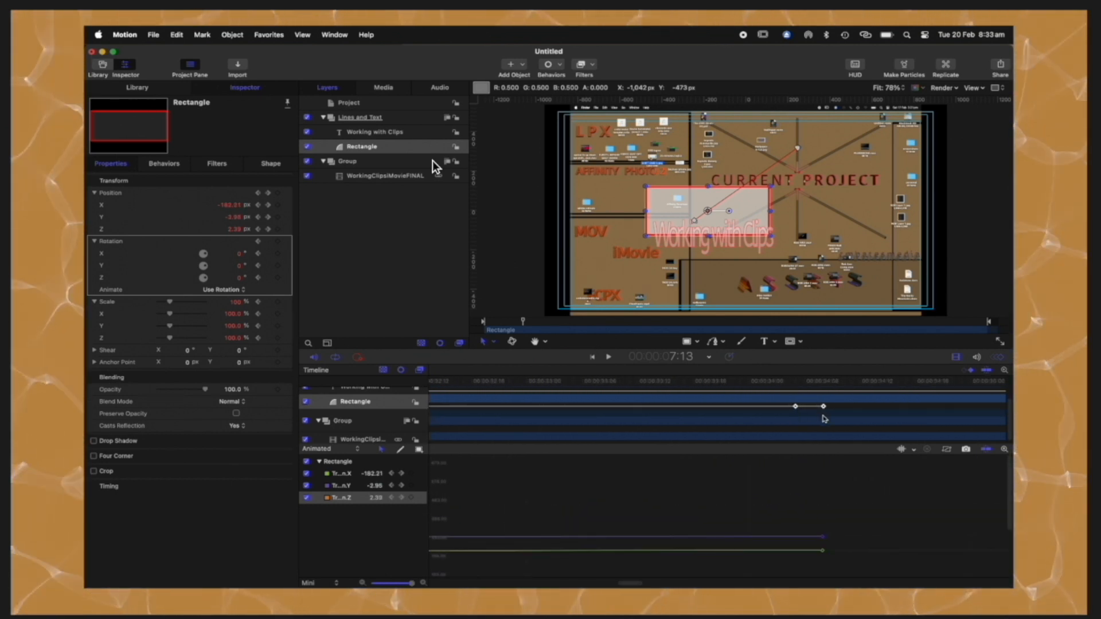
Show the whole project duration in the timeline and play the animation to check the retimed rectangle
click(386, 440)
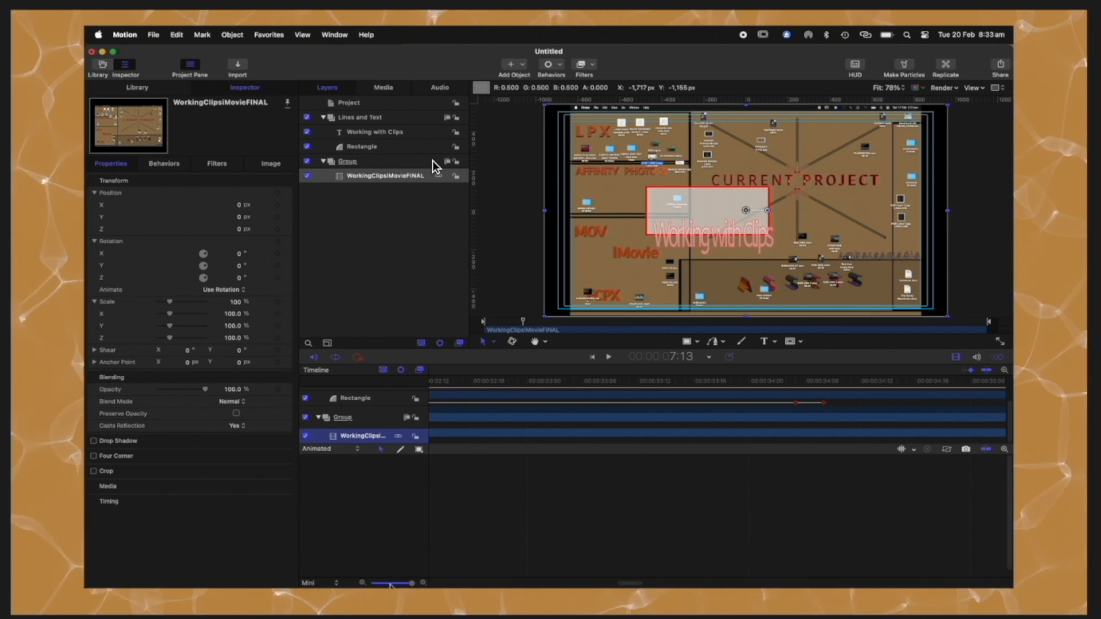
drag(411, 583, 369, 585)
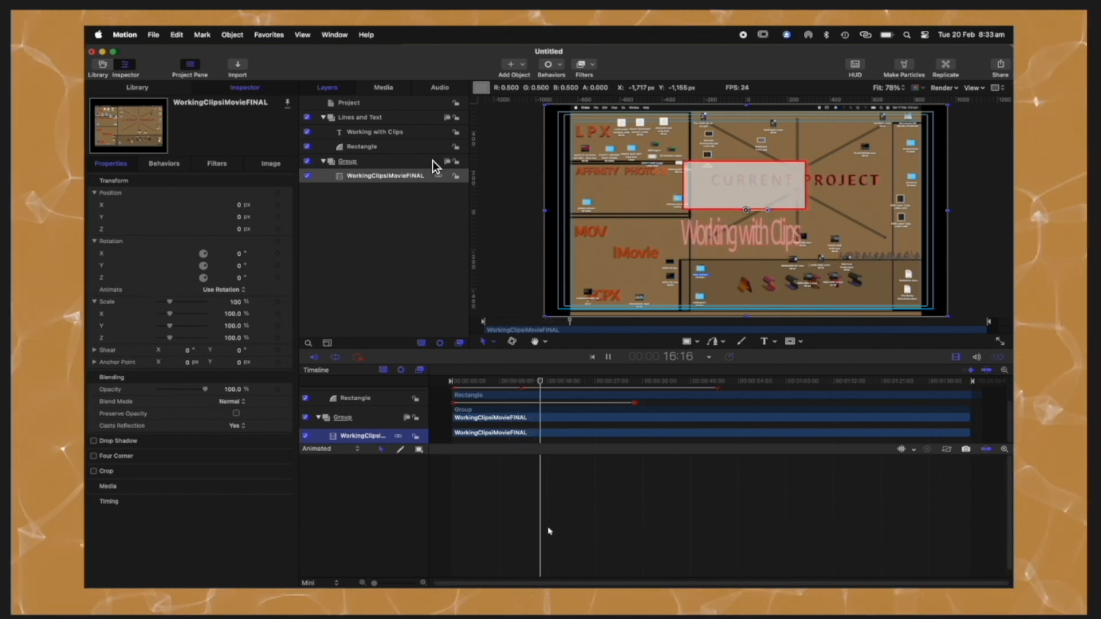
key(space)
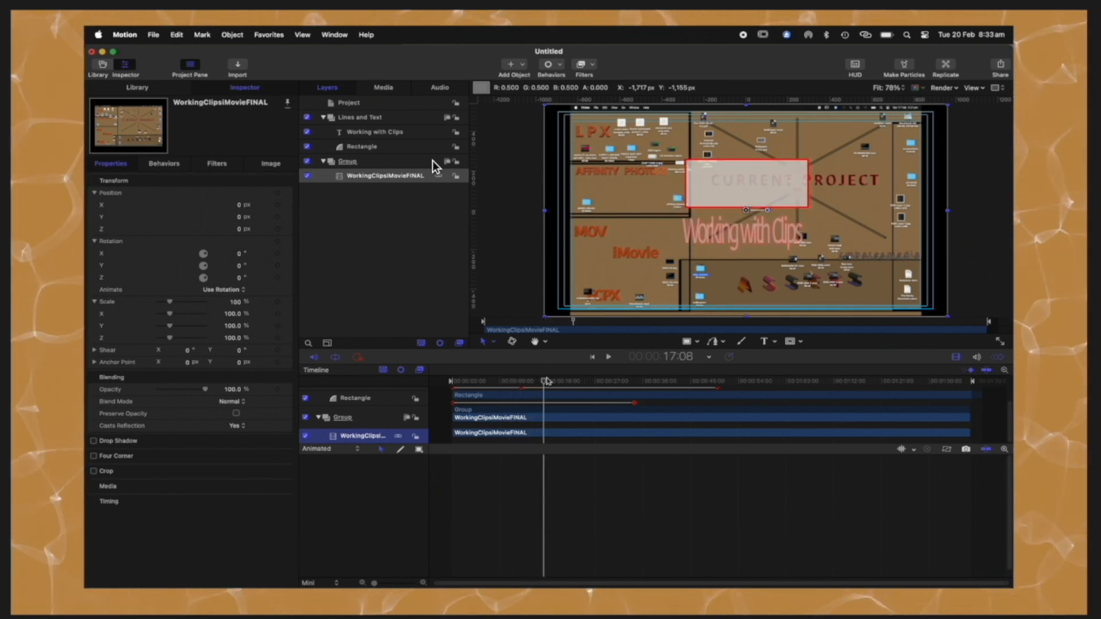
At the project start, reset the position, rotation and scale parameters of the "Working with Clips" text
click(386, 197)
key(Home)
click(395, 133)
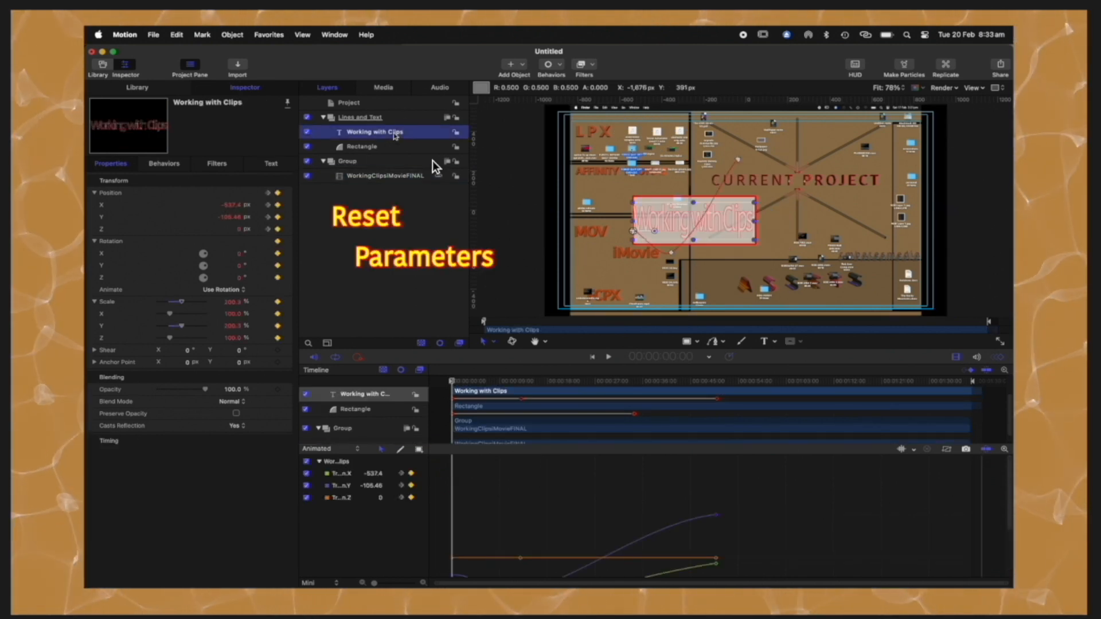
click(287, 195)
click(321, 199)
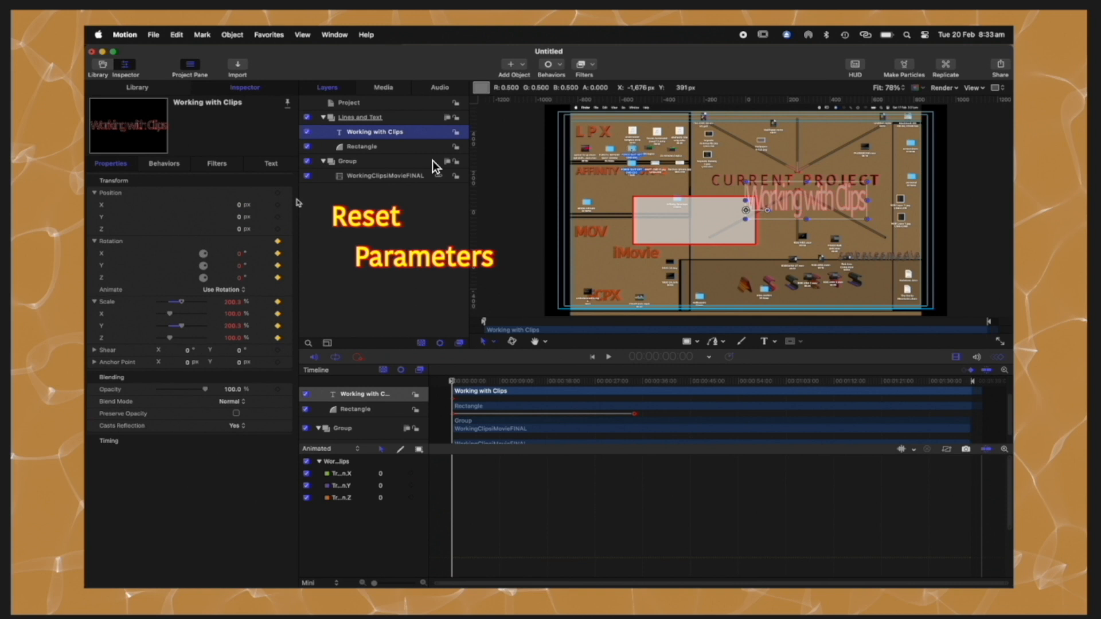
click(287, 242)
click(304, 245)
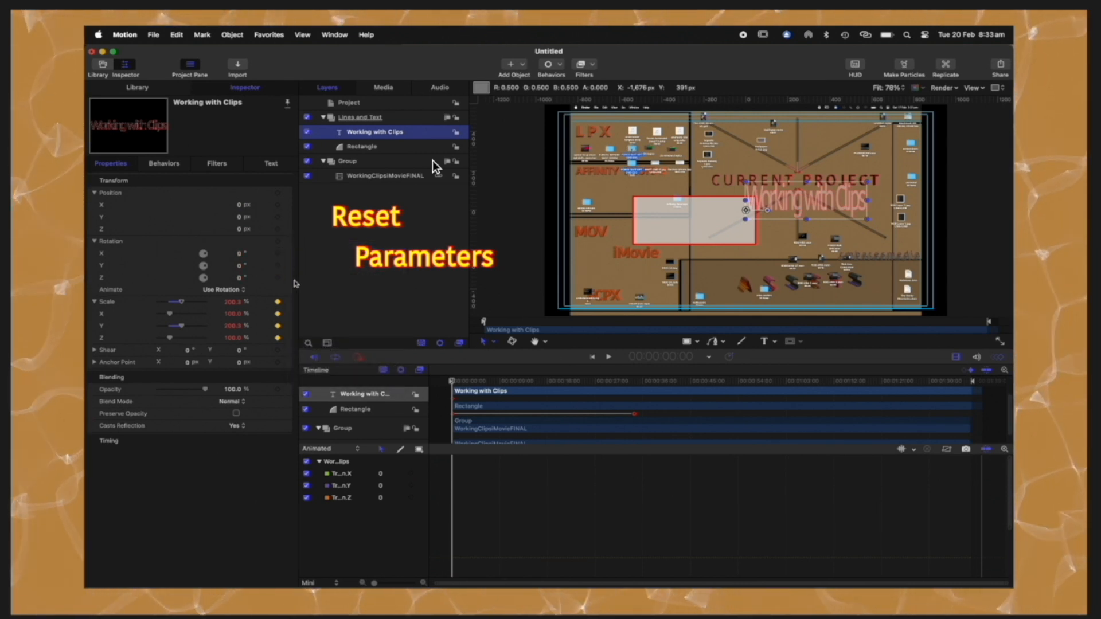
click(289, 304)
click(304, 308)
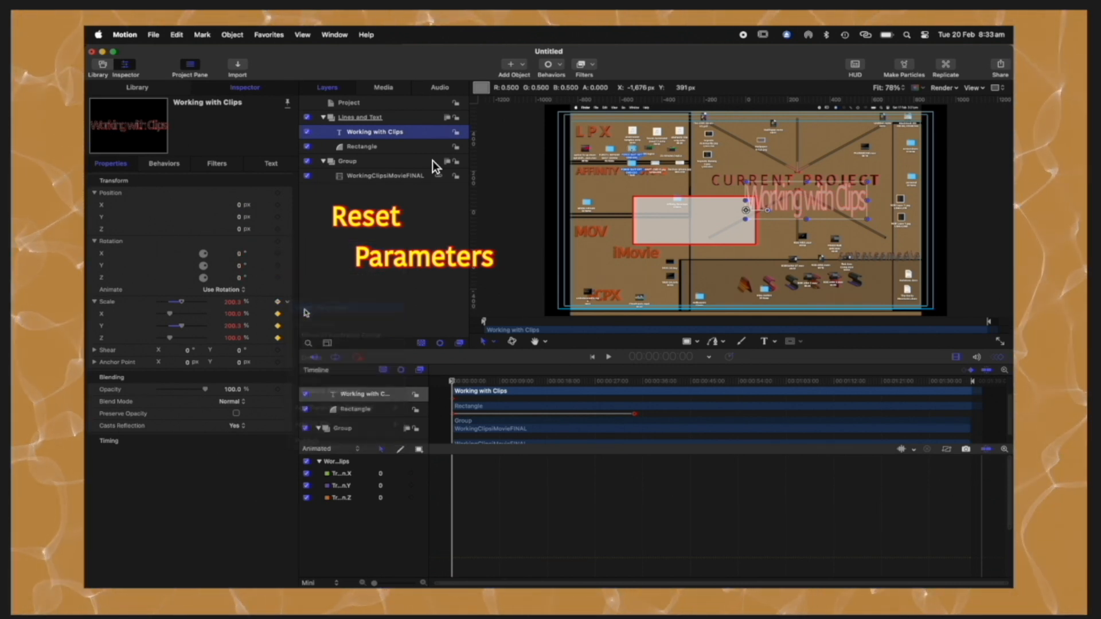
Reset the rectangle's position, rotation and scale parameters to remove its keyframed animation
click(362, 146)
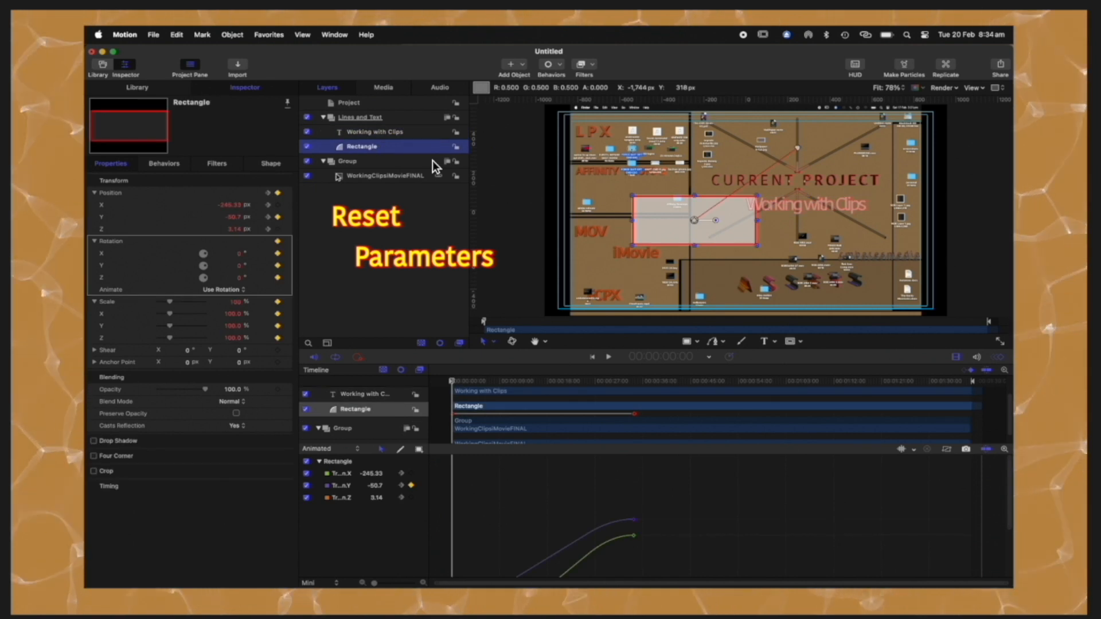
click(287, 195)
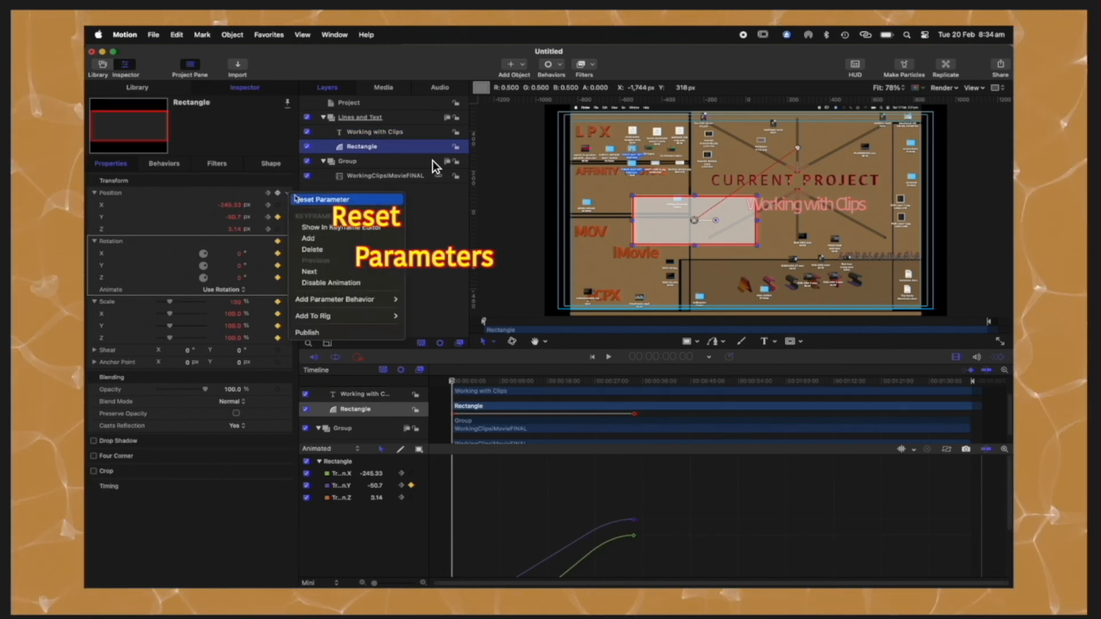
click(302, 200)
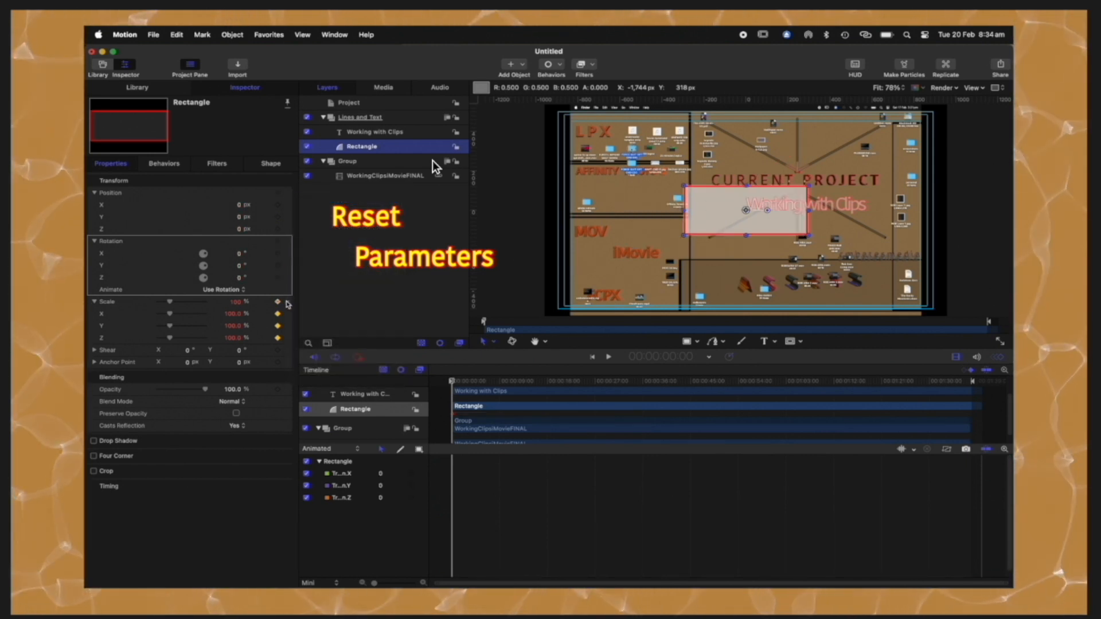
click(287, 304)
click(304, 311)
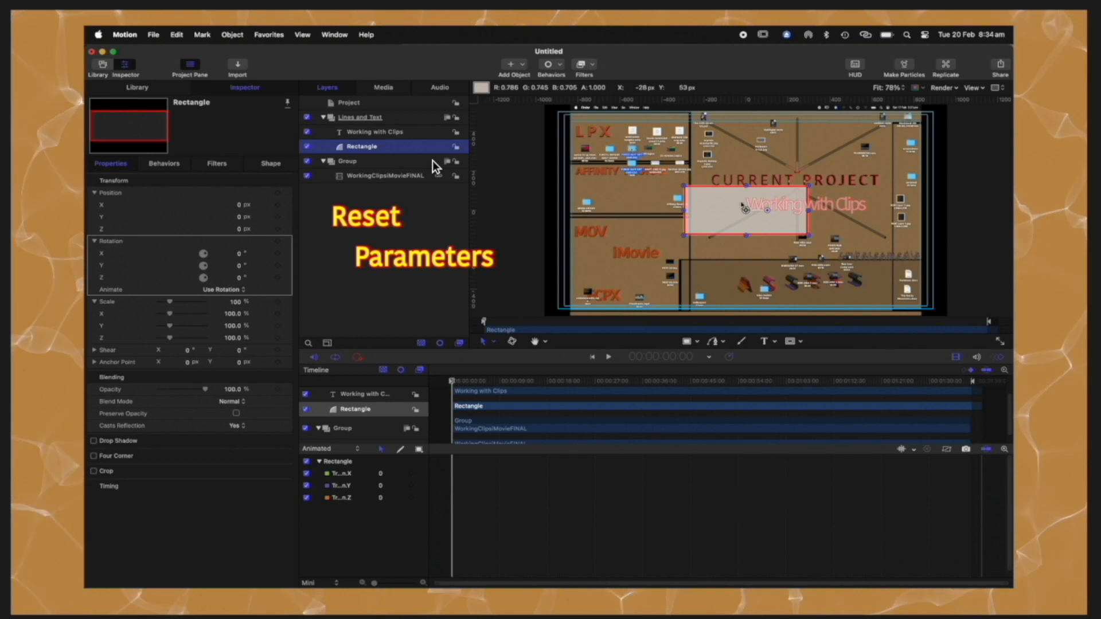
Move the rectangle and the "Working with Clips" text over the iMovie area, placing the text on the rectangle
drag(736, 217, 628, 260)
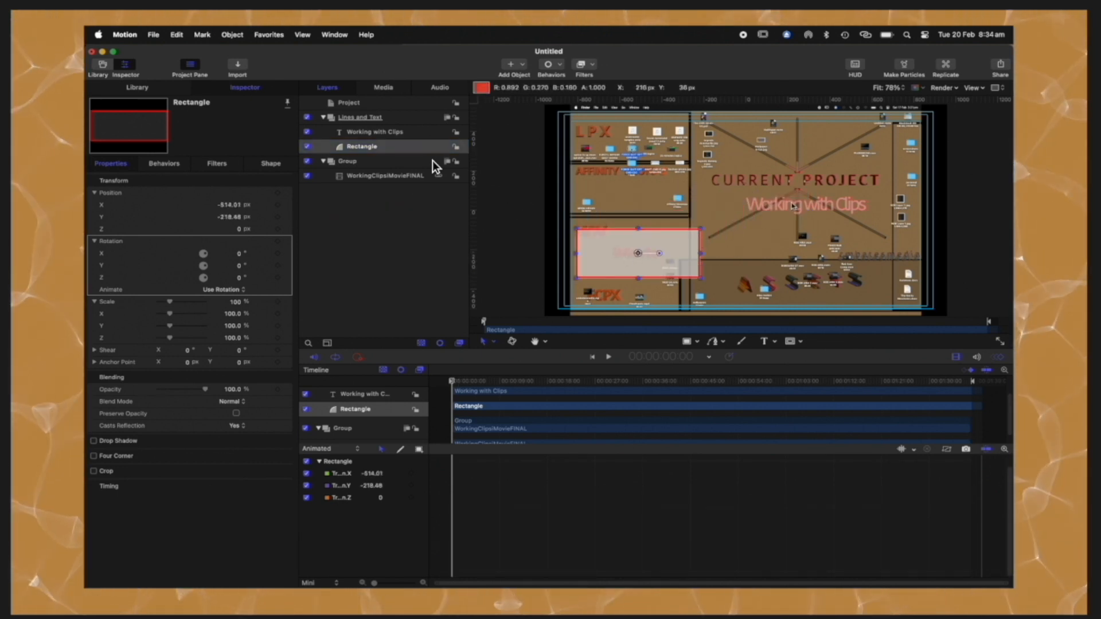
key(Up)
drag(799, 211, 627, 262)
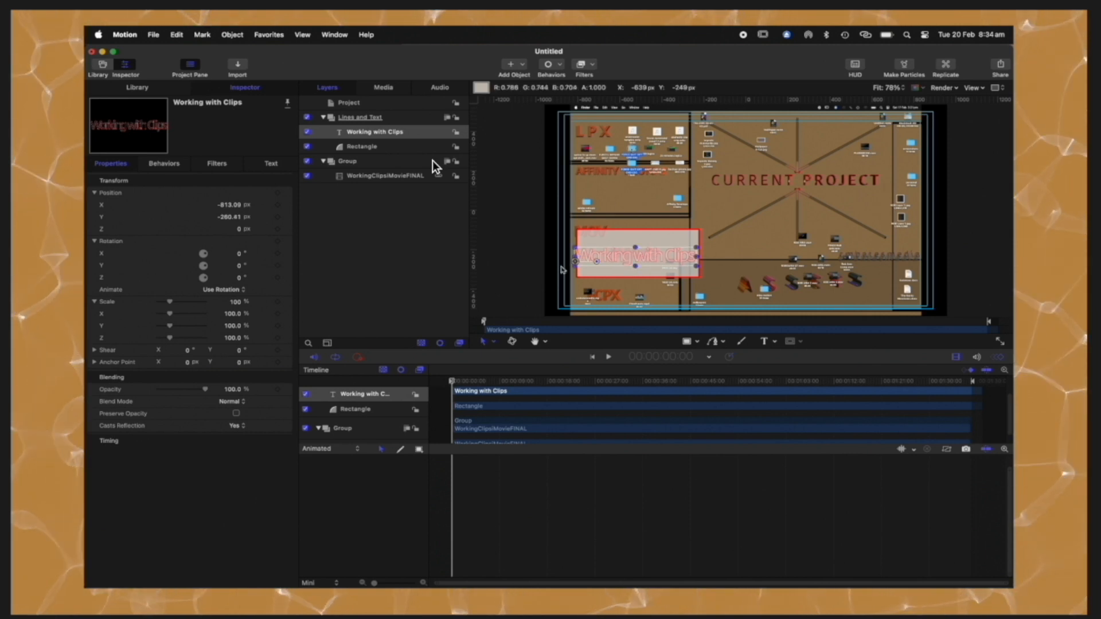
Scale the "Working with Clips" text to about 133% in Y and 96% in X, and centre it on the rectangle
click(233, 327)
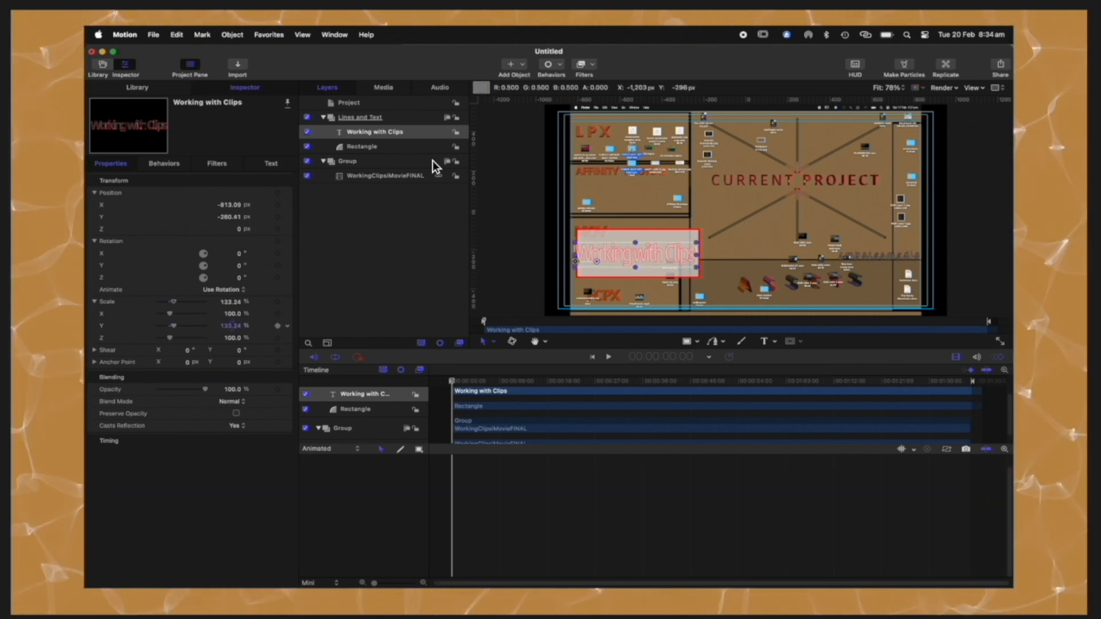
drag(233, 313, 228, 314)
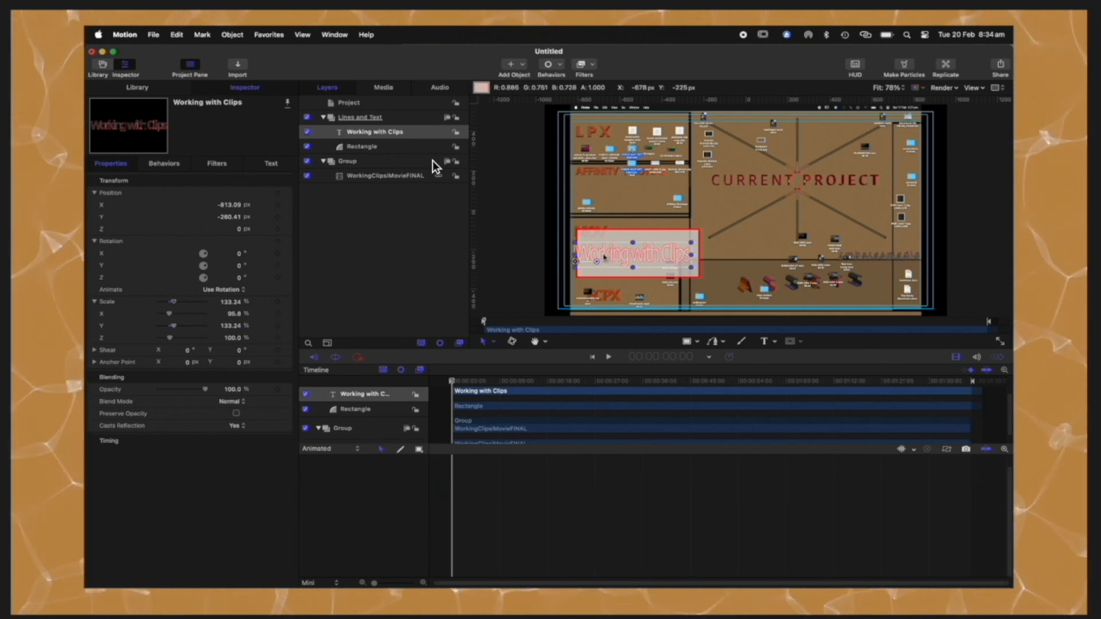
drag(604, 257, 610, 256)
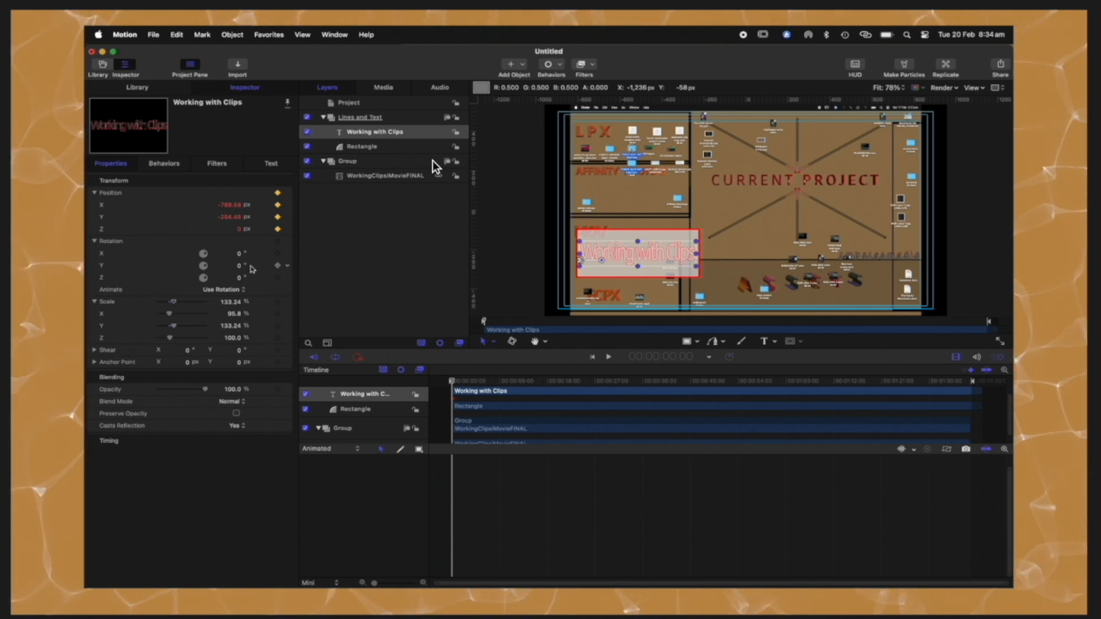
At 4:21, move the rectangle and then the "Working with Clips" text above the CURRENT PROJECT heading to keyframe their end positions
click(392, 148)
drag(452, 381, 478, 382)
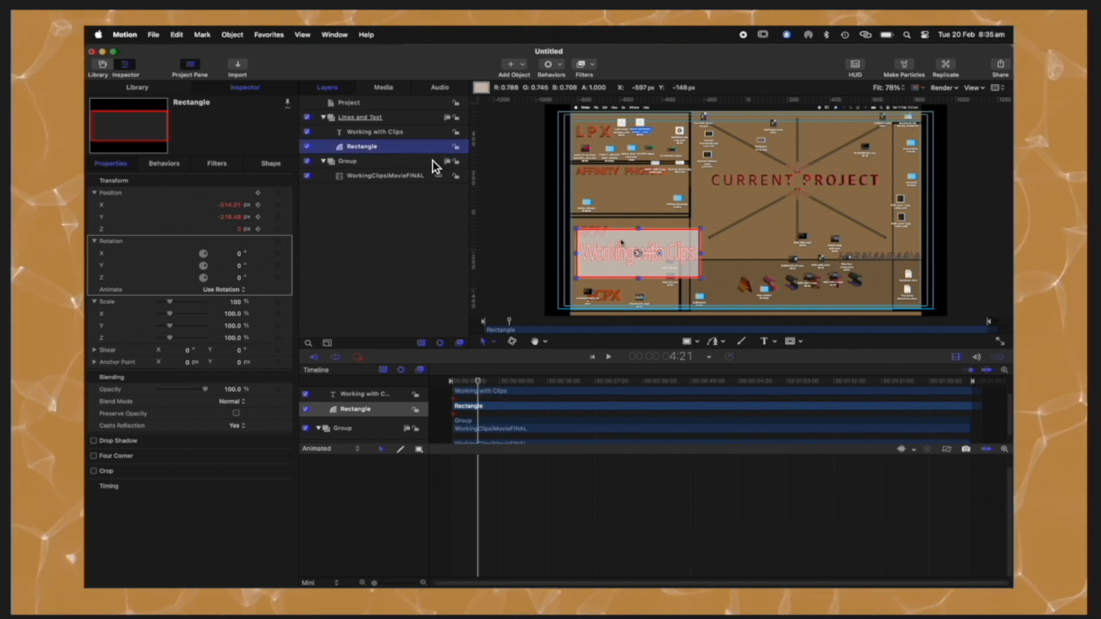
drag(624, 241, 837, 150)
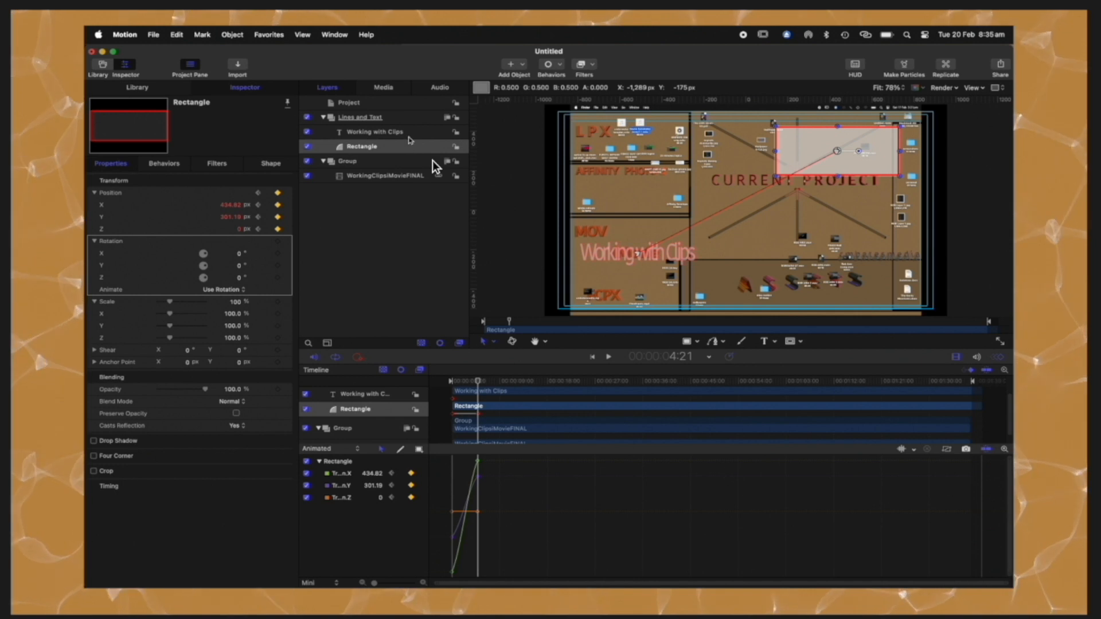
click(604, 266)
drag(613, 257, 814, 156)
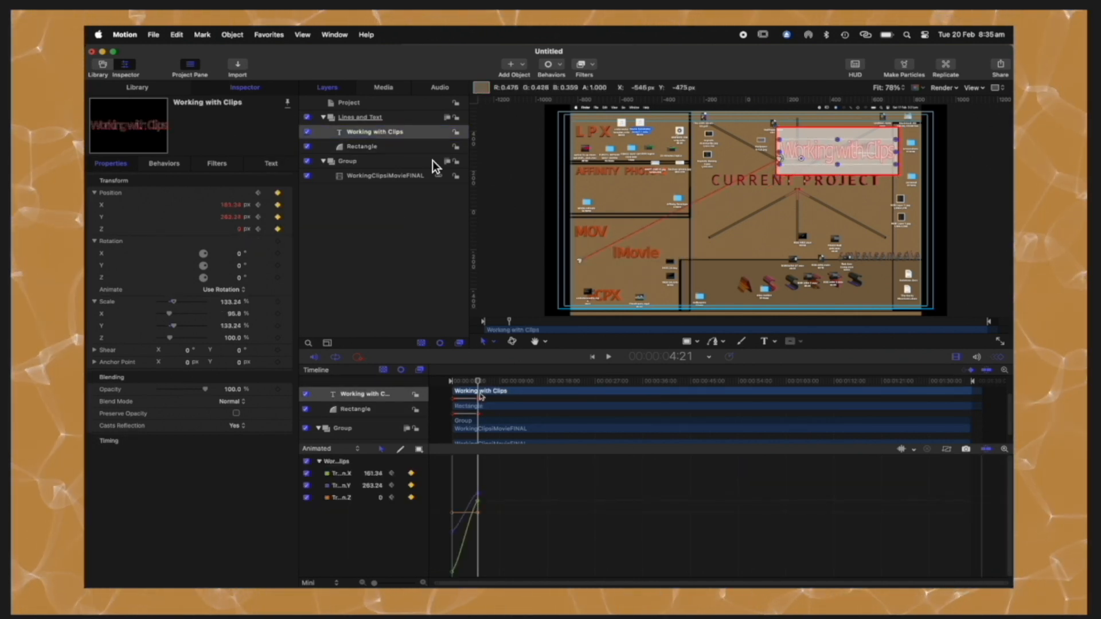
At 3:00, move the "Working with Clips" text down near the clip's lower centre to curve its motion path, and play the animation
drag(478, 382, 468, 382)
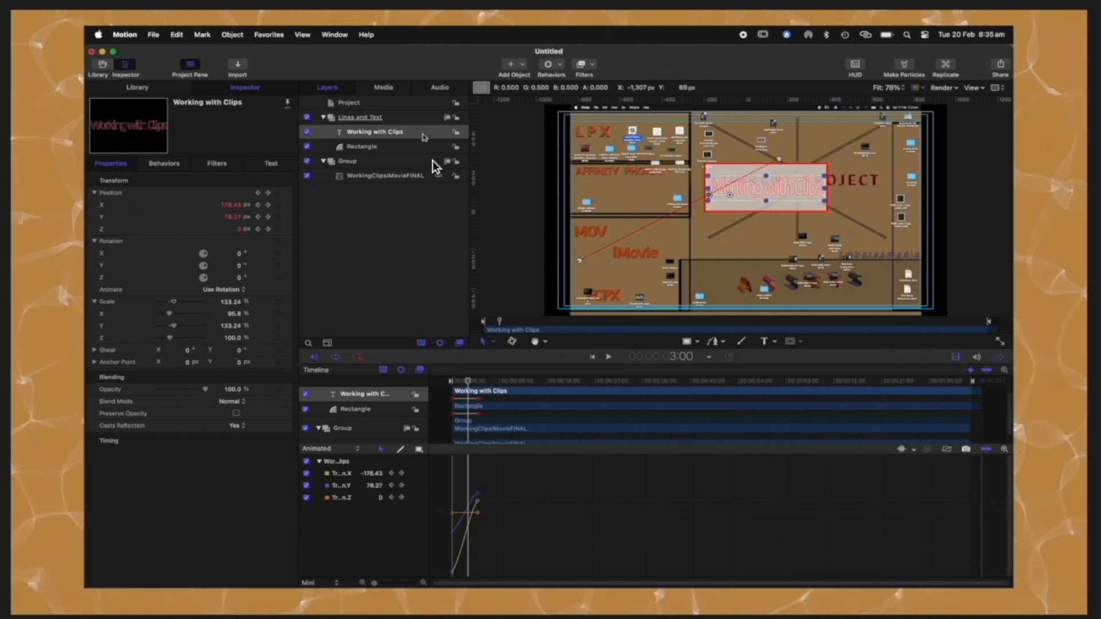
click(424, 138)
drag(779, 195, 754, 277)
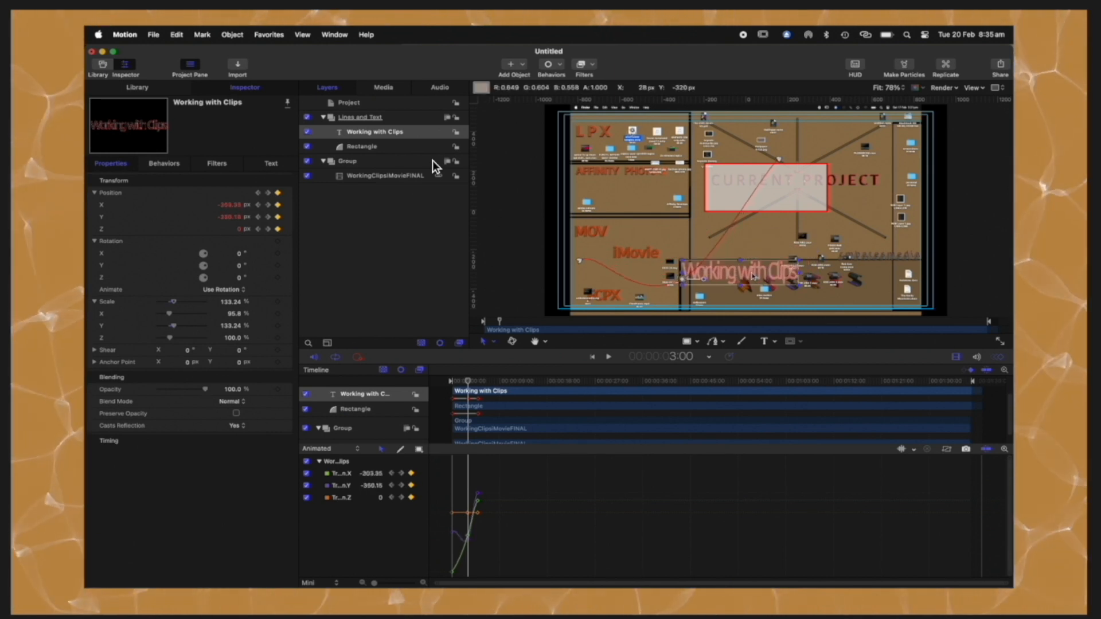
key(space)
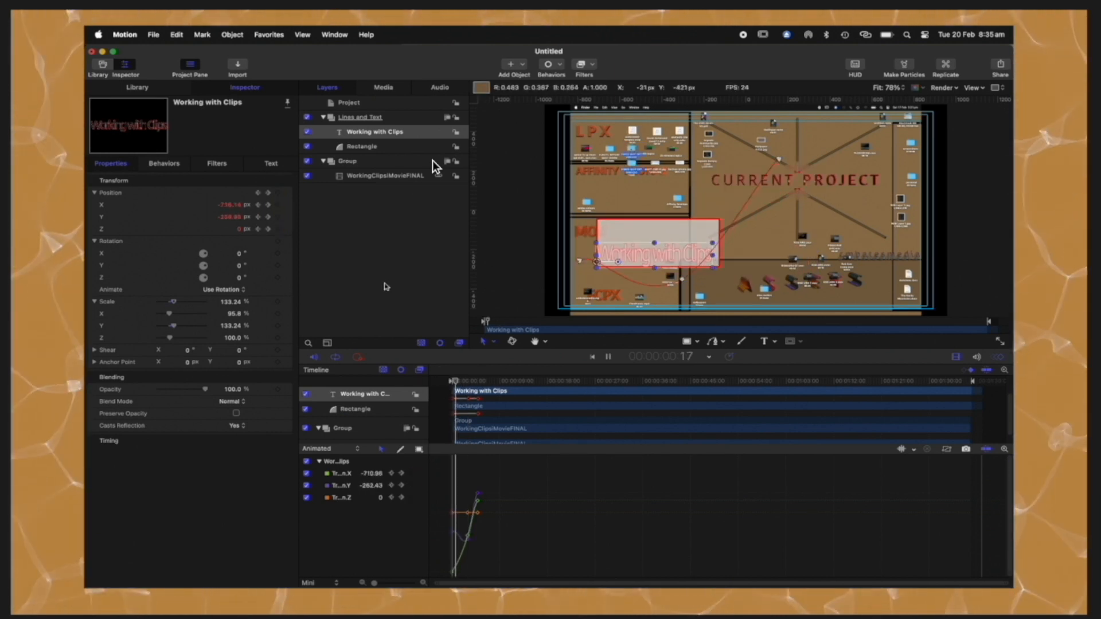
click(380, 278)
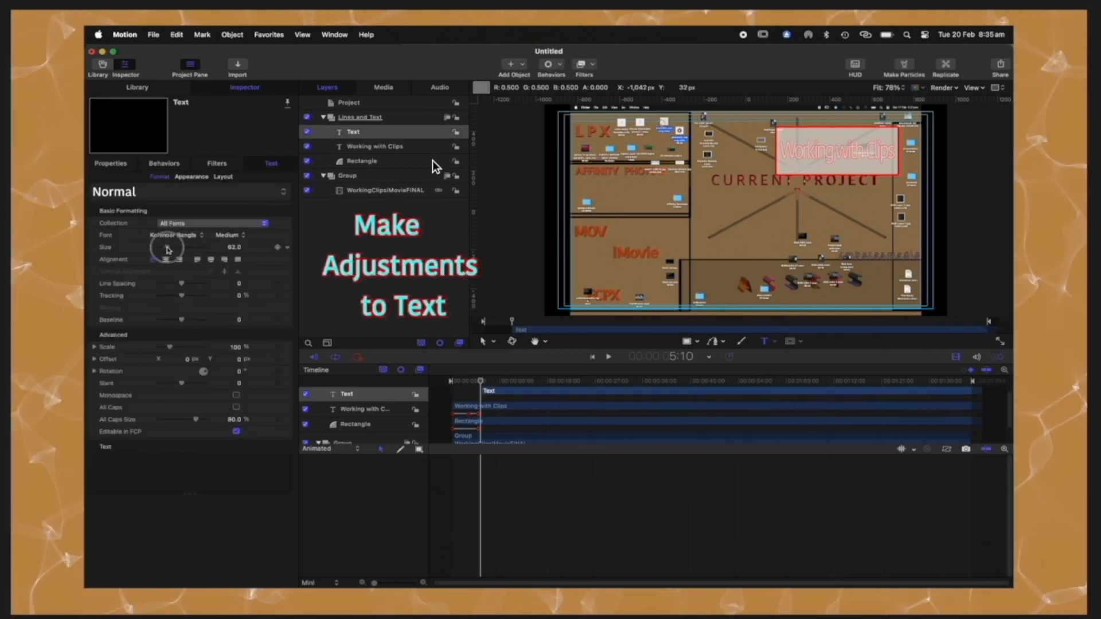
Set the new text's size to 288 and give it a yellow face with a red outline
drag(167, 248, 194, 249)
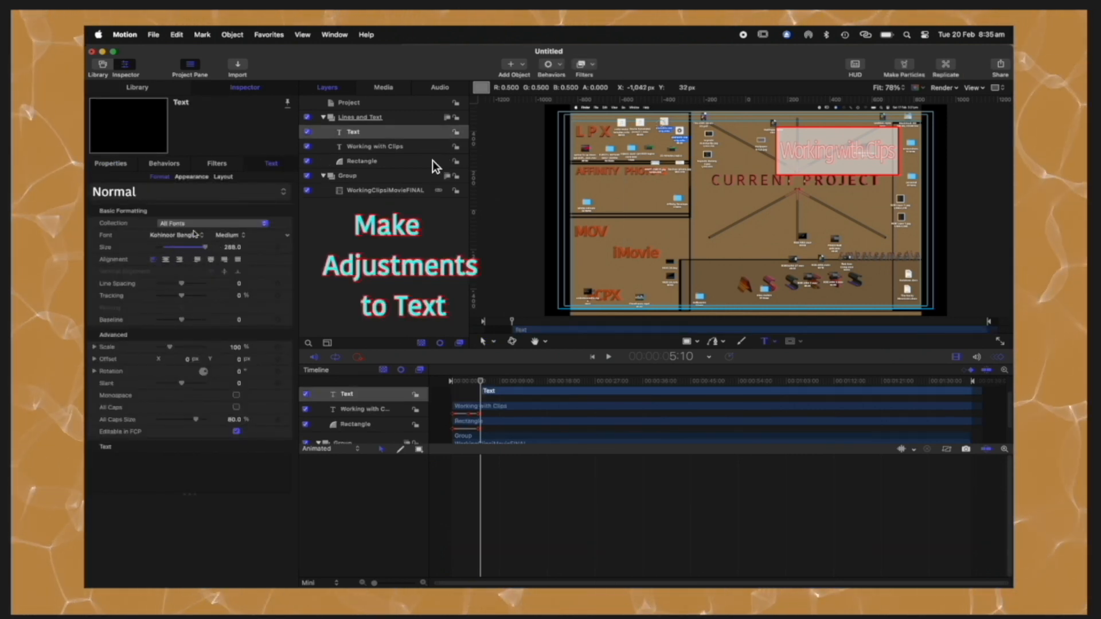
click(192, 176)
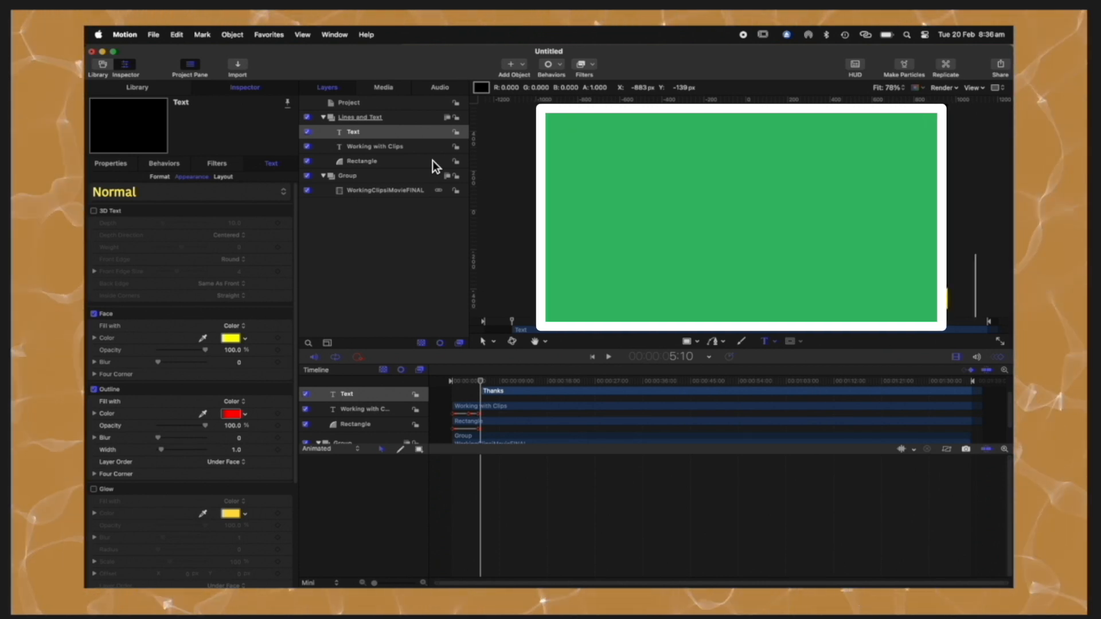
Reposition the Thanks text to about X -768 px and Y 154 px
click(358, 133)
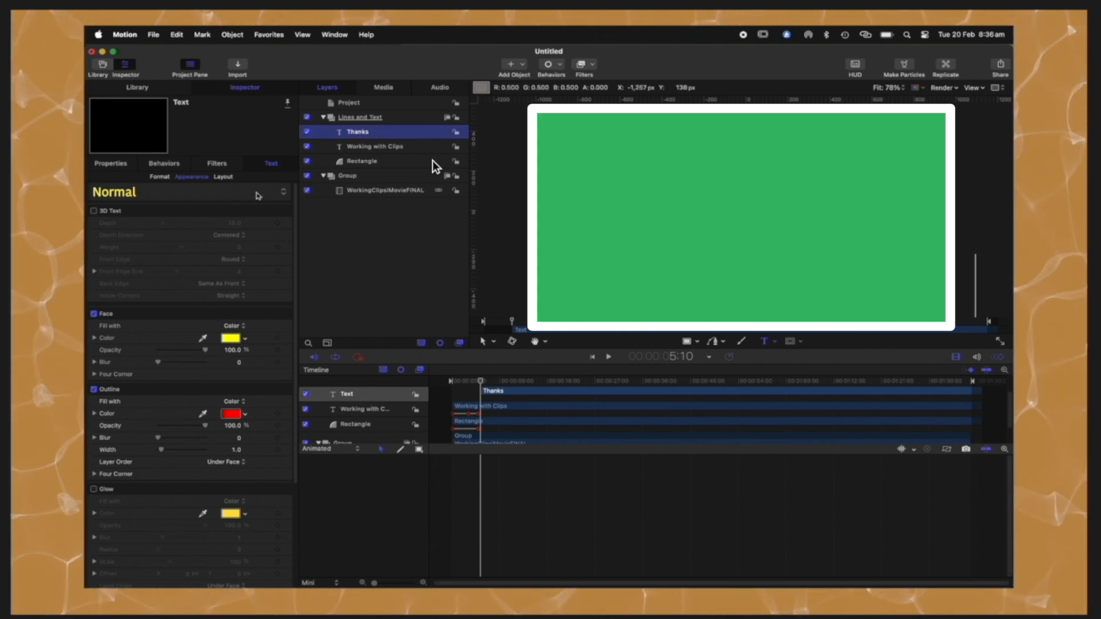
click(777, 267)
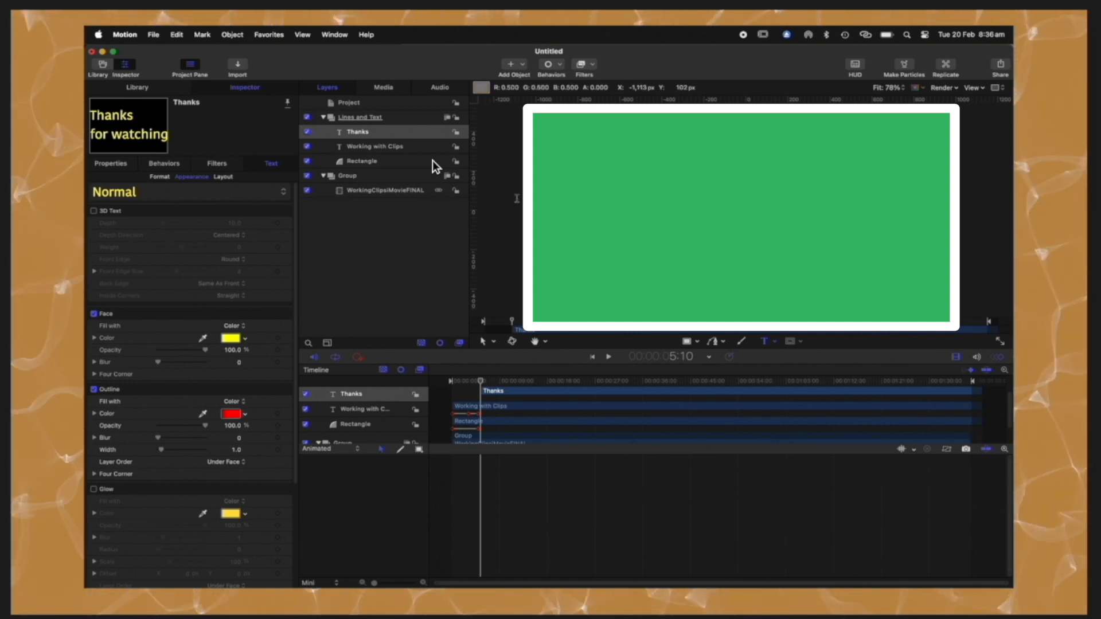
click(401, 132)
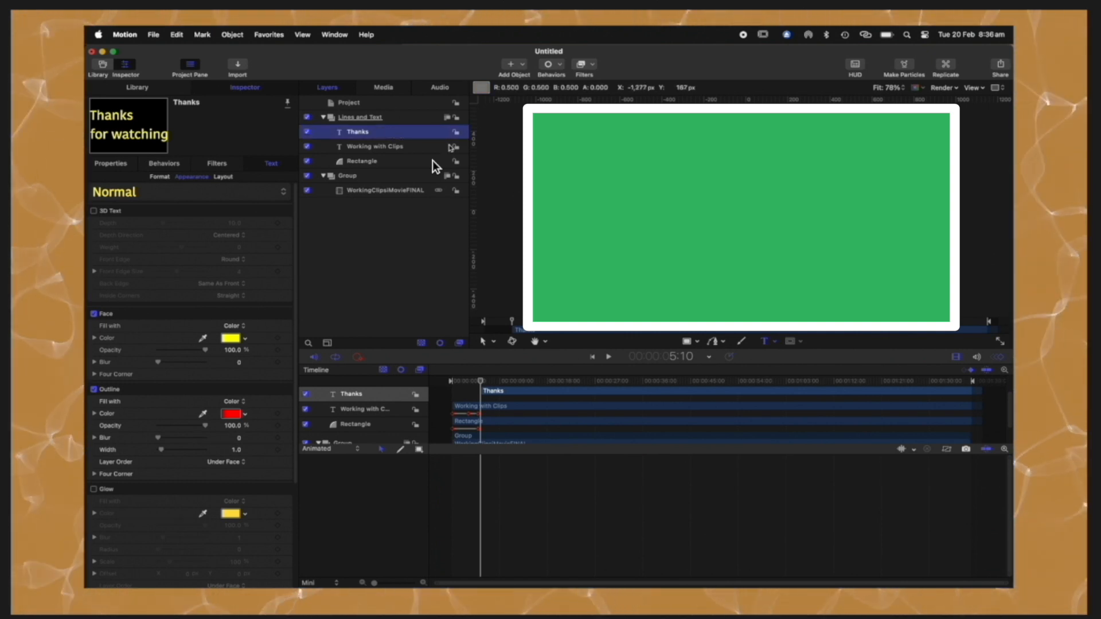
click(112, 164)
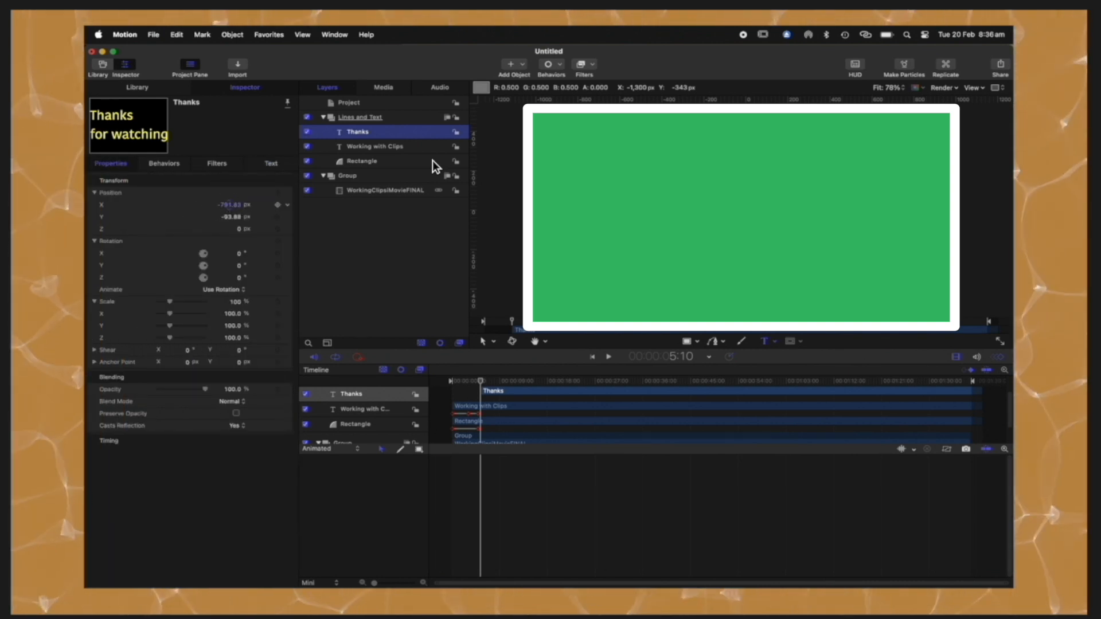
drag(229, 205, 231, 228)
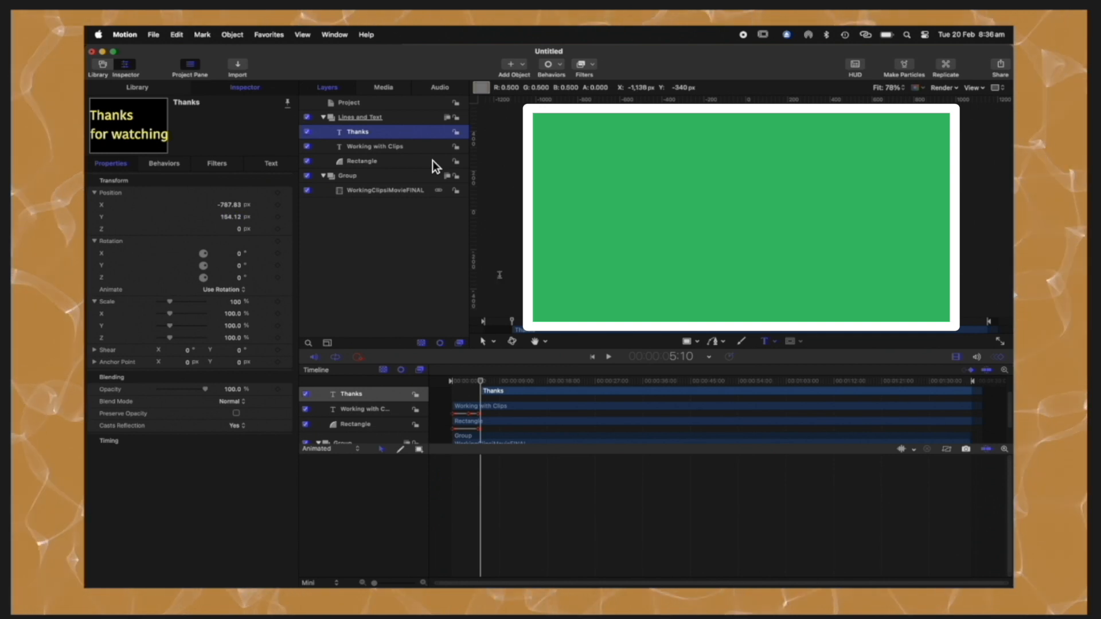
Retype the yellow text as "Thanks" on the first line and "for Watching" on the second
click(929, 256)
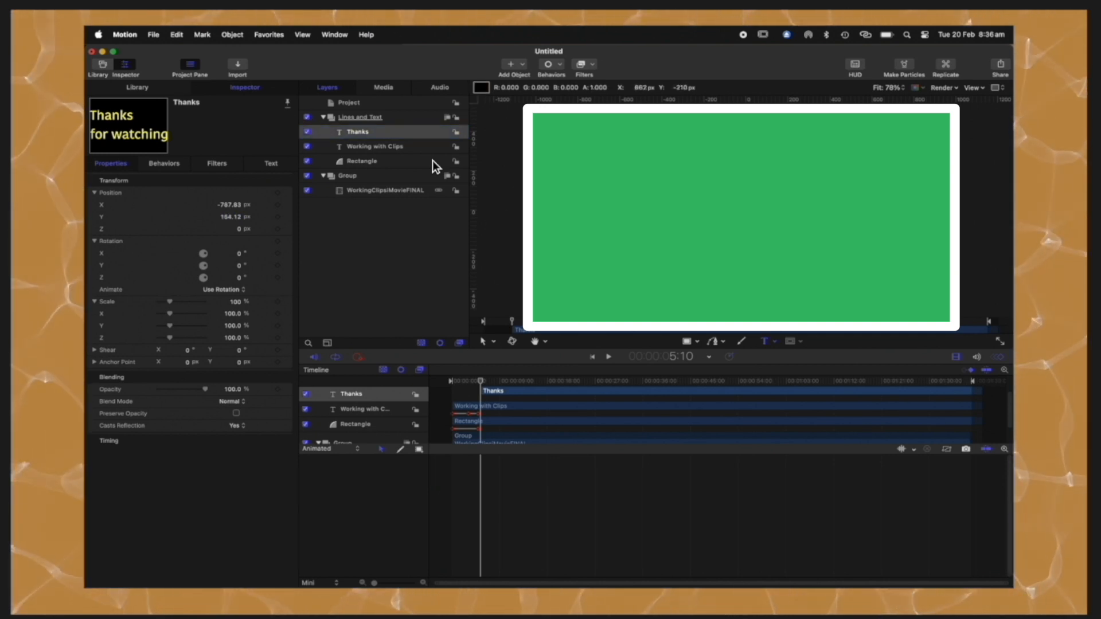
text(n)
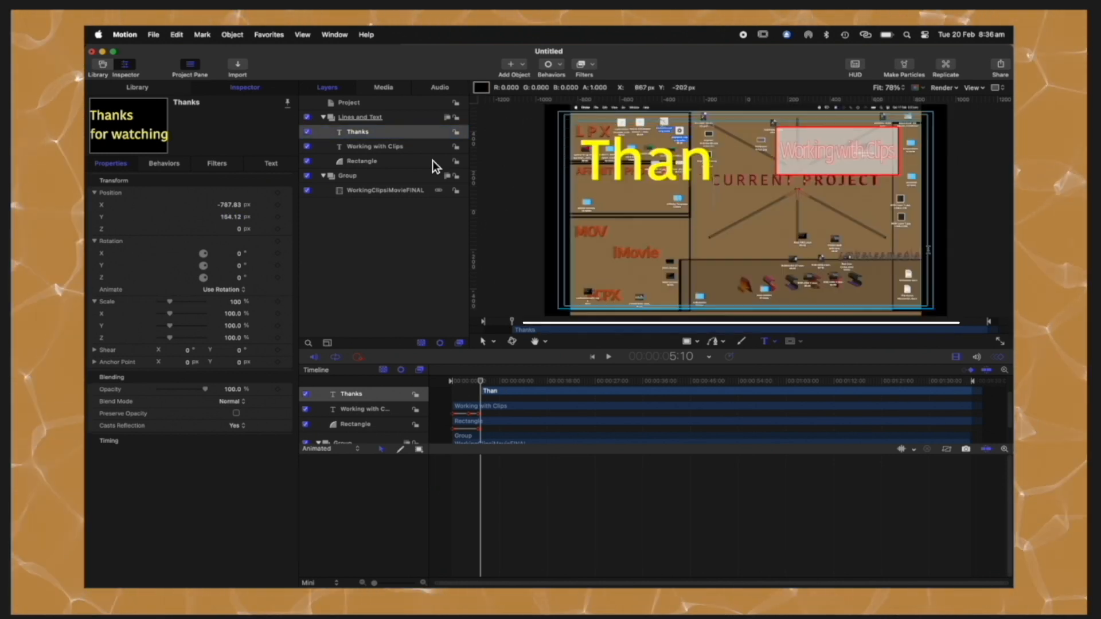
text(ks)
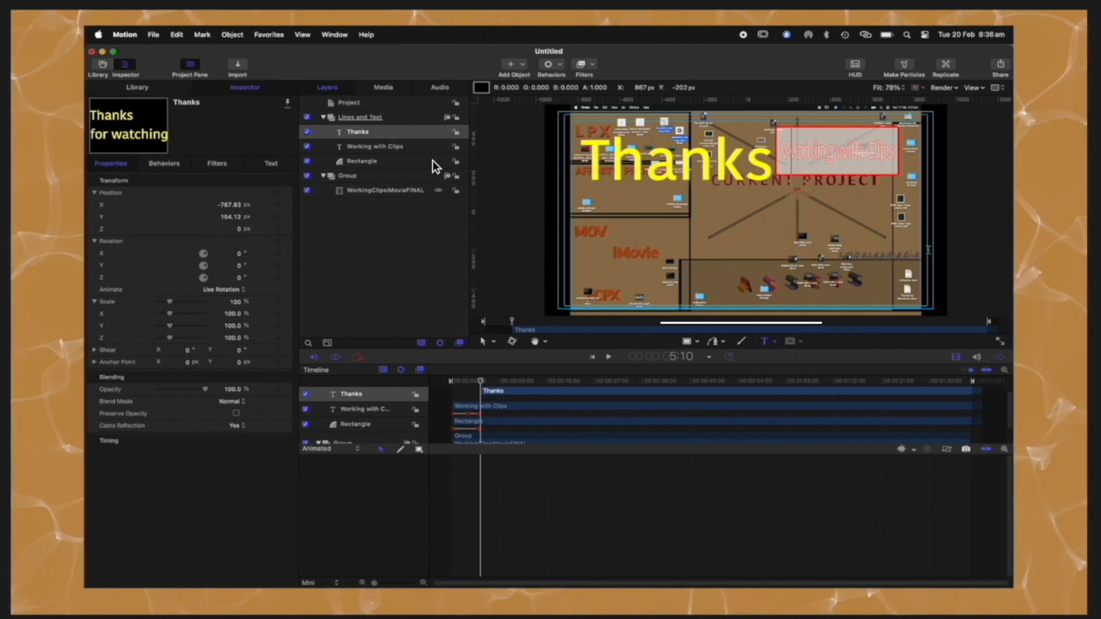
key(Return)
text(for)
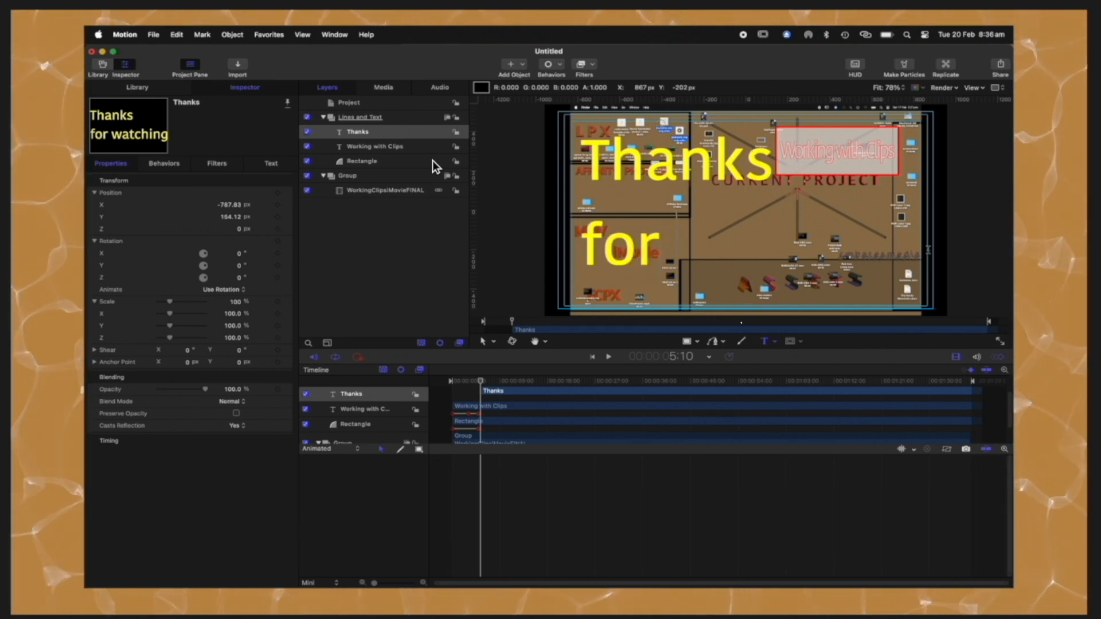
text( Wat)
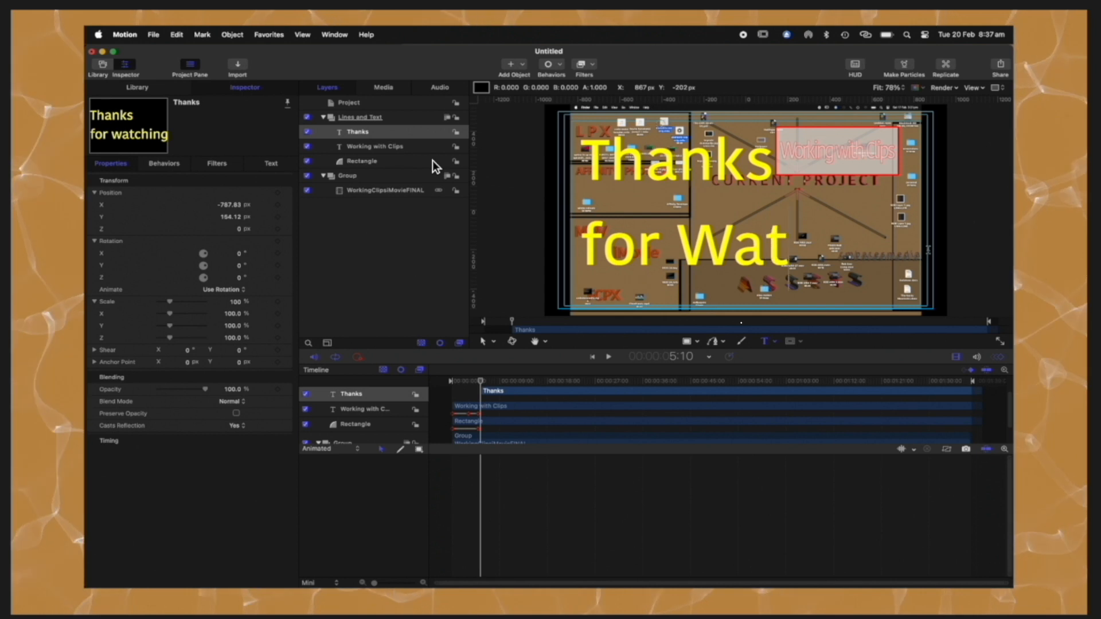
text(ching)
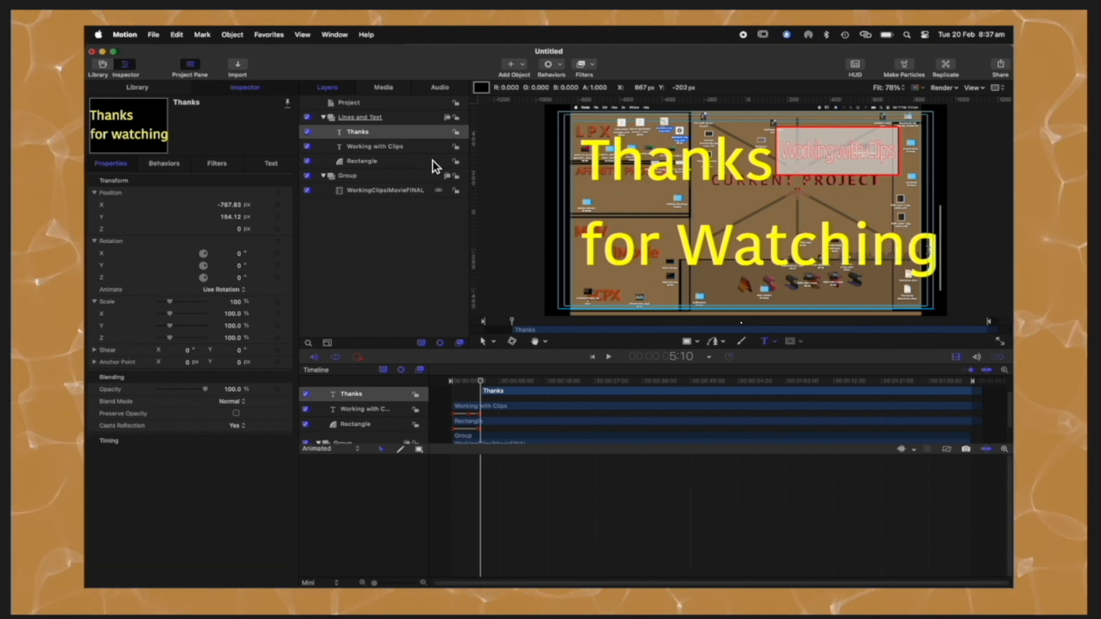